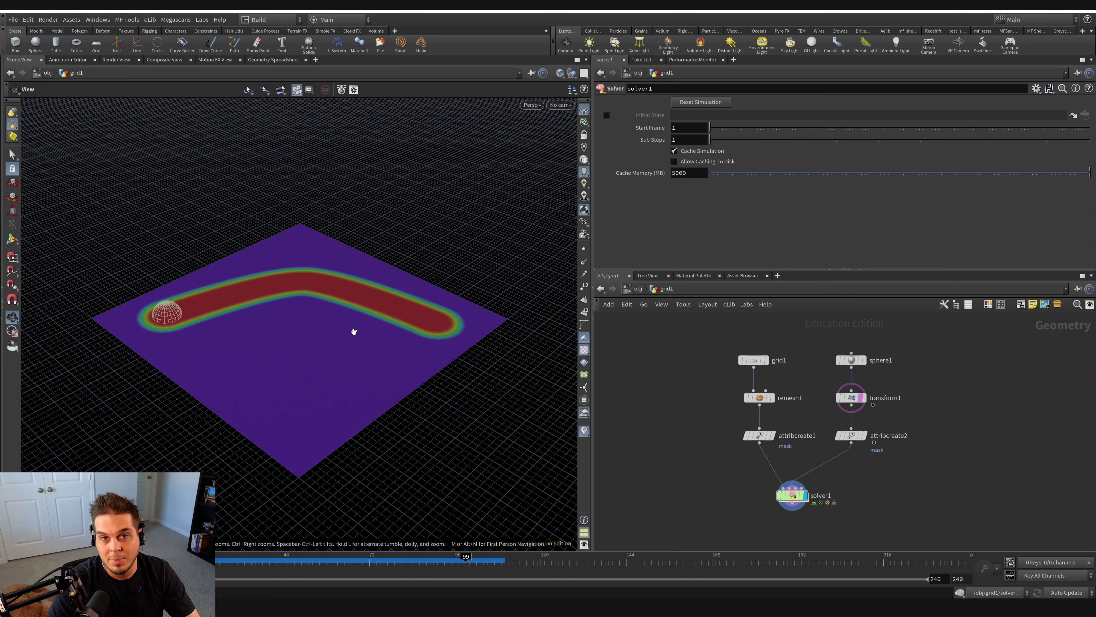
Add an Add node holding one point and wire it into attribcreate2.
{"action": "scroll", "coordinate": [940, 440], "scroll_direction": "up", "scroll_amount": 3}
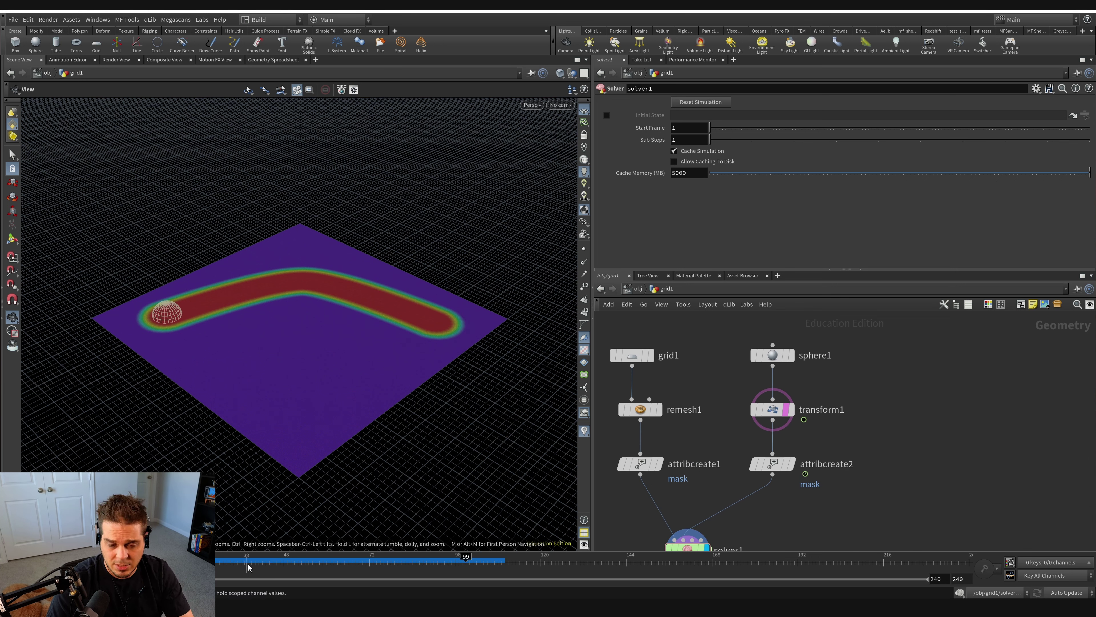
{"action": "mouse_move", "coordinate": [466, 560]}
{"action": "left_mouse_down"}
{"action": "mouse_move", "coordinate": [224, 560]}
{"action": "mouse_move", "coordinate": [455, 560]}
{"action": "left_mouse_up"}
{"action": "key", "text": "Tab"}
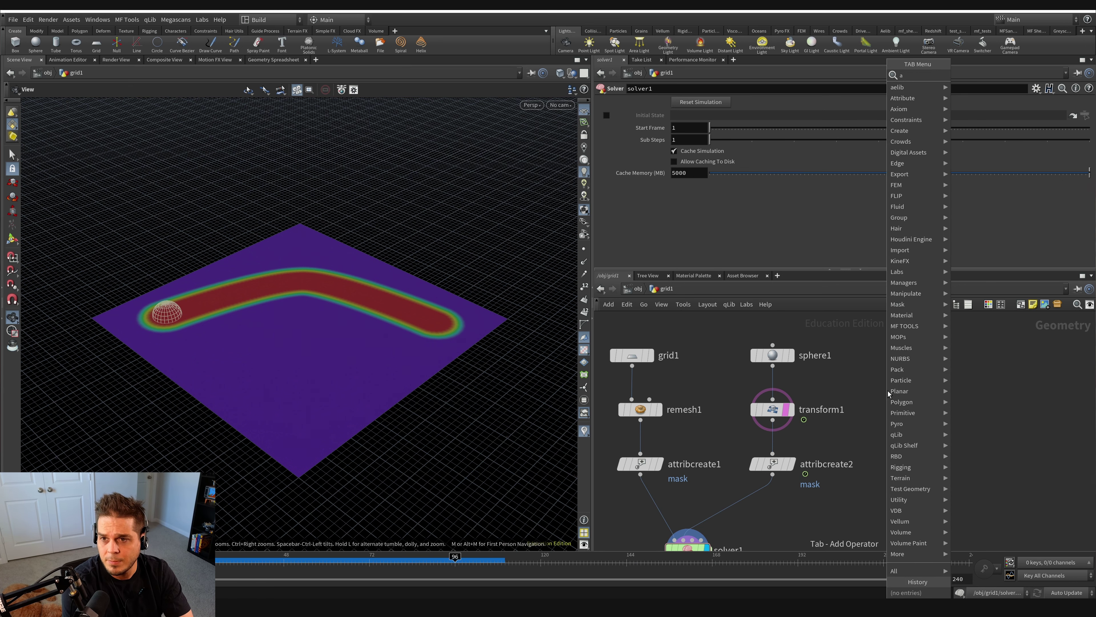
{"action": "type", "text": "add"}
{"action": "key", "text": "Return"}
{"action": "left_click", "coordinate": [859, 369]}
{"action": "middle_click_drag", "start_coordinate": [890, 449], "coordinate": [888, 412]}
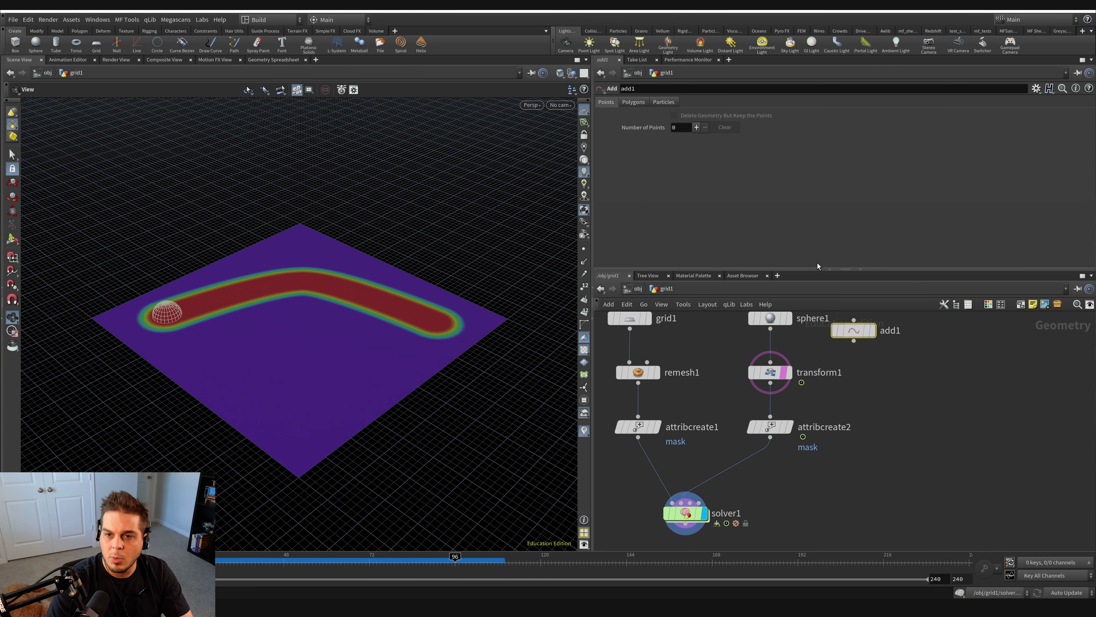
{"action": "left_click", "coordinate": [696, 128]}
{"action": "left_click_drag", "start_coordinate": [853, 341], "coordinate": [771, 416]}
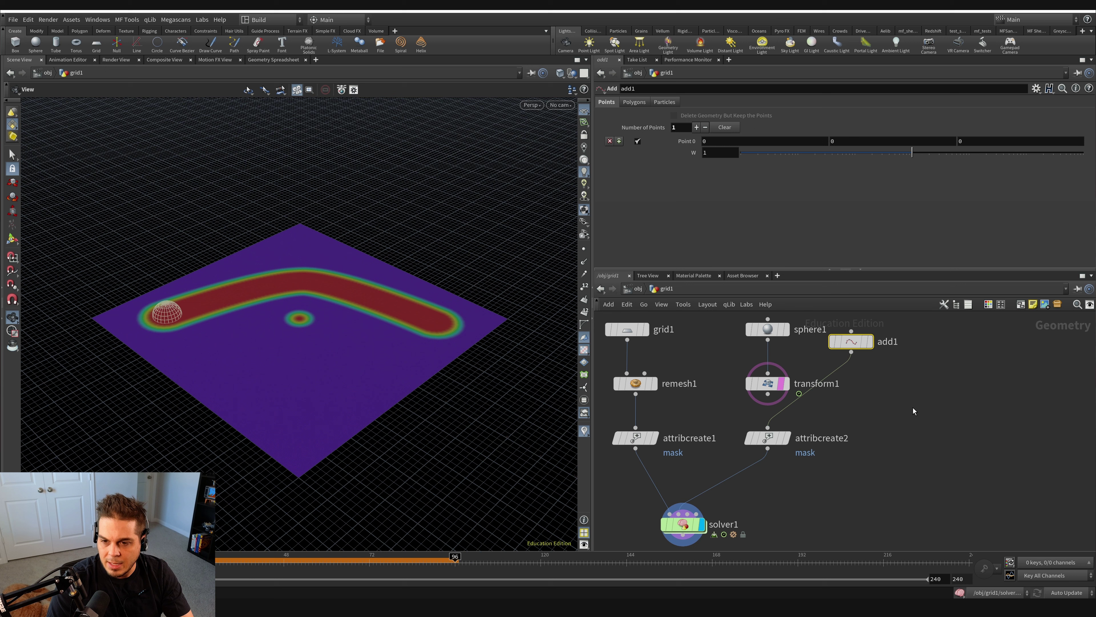
Bypass sphere1 and transform1 so only the added point feeds the mask.
{"action": "middle_click_drag", "start_coordinate": [912, 408], "coordinate": [913, 430]}
{"action": "left_click_drag", "start_coordinate": [713, 326], "coordinate": [782, 420]}
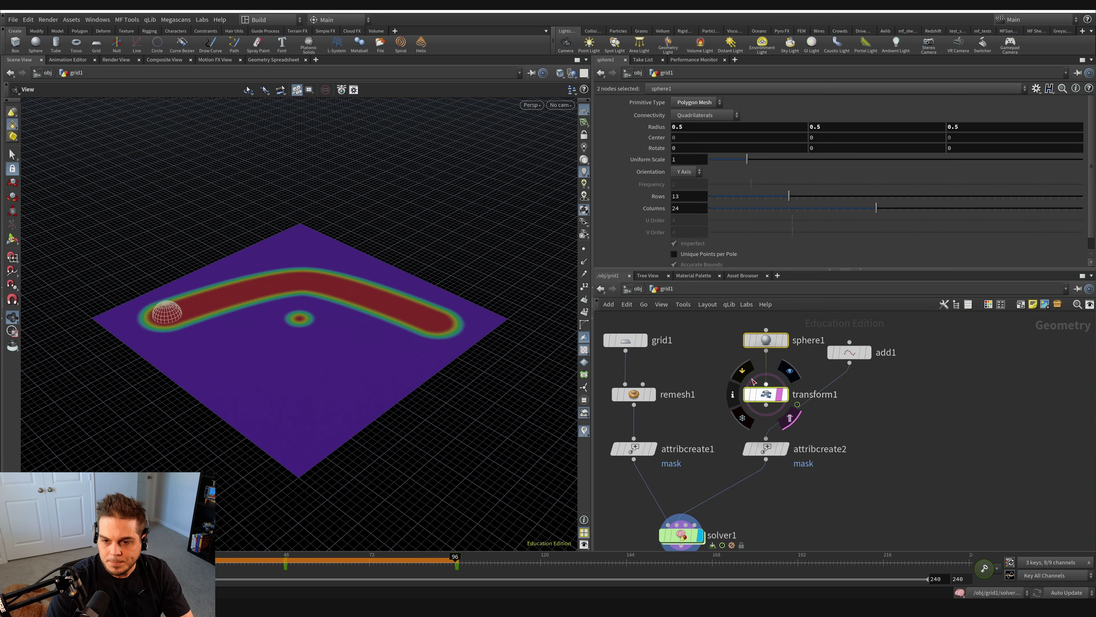
{"action": "key", "text": "q"}
{"action": "left_click", "coordinate": [766, 449]}
{"action": "middle_click_drag", "start_coordinate": [821, 498], "coordinate": [864, 461]}
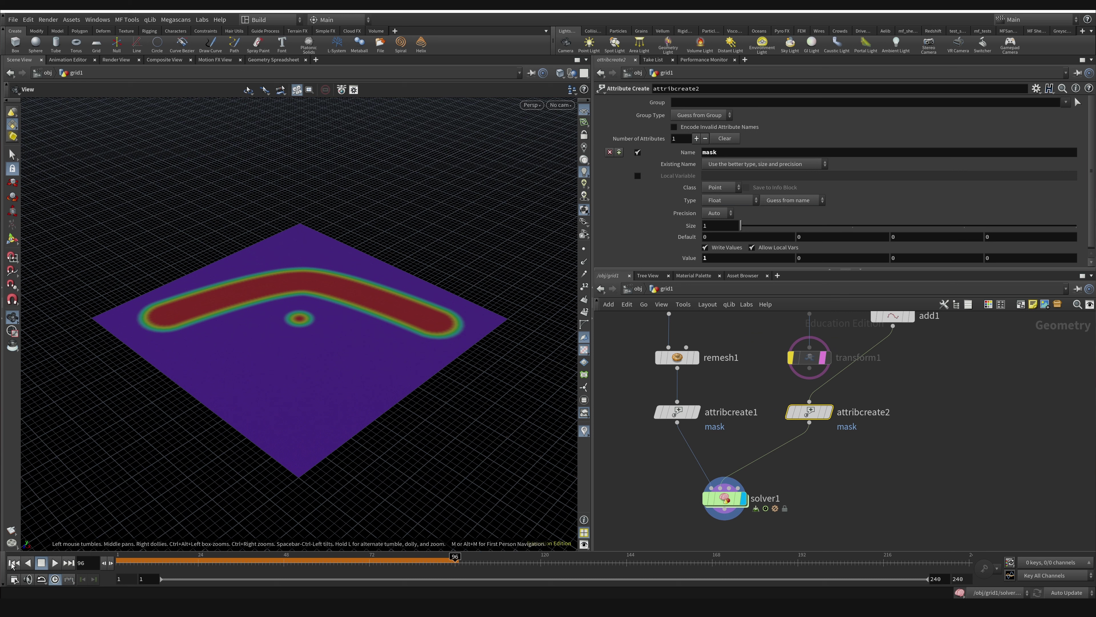
Replay the simulation from frame 1 to check the single stationary mask spot.
{"action": "left_click", "coordinate": [13, 562]}
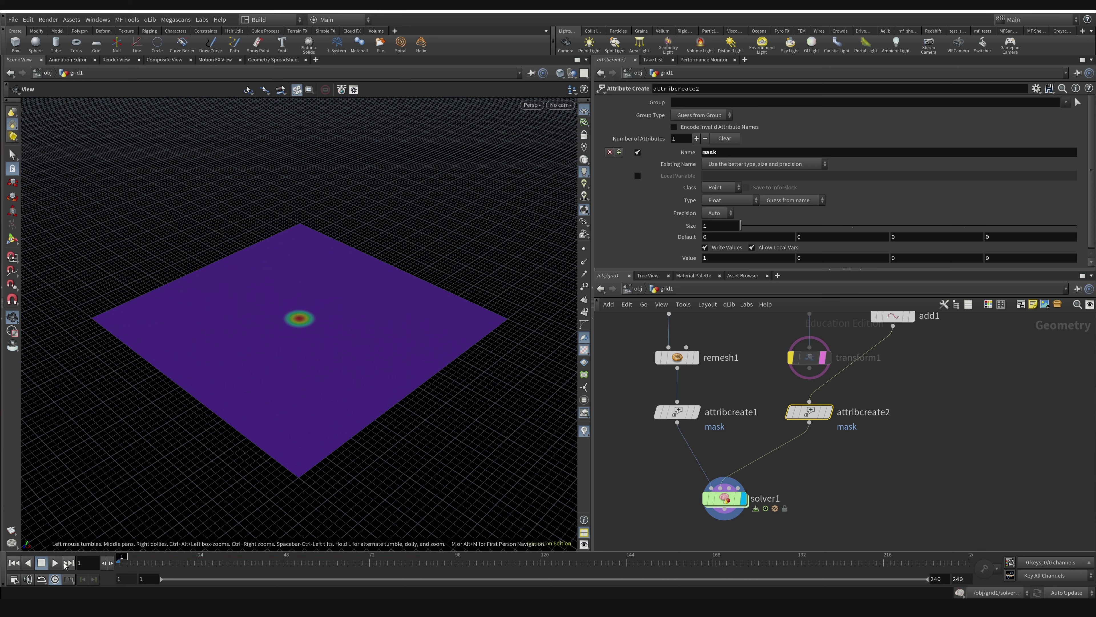
{"action": "left_click", "coordinate": [55, 562]}
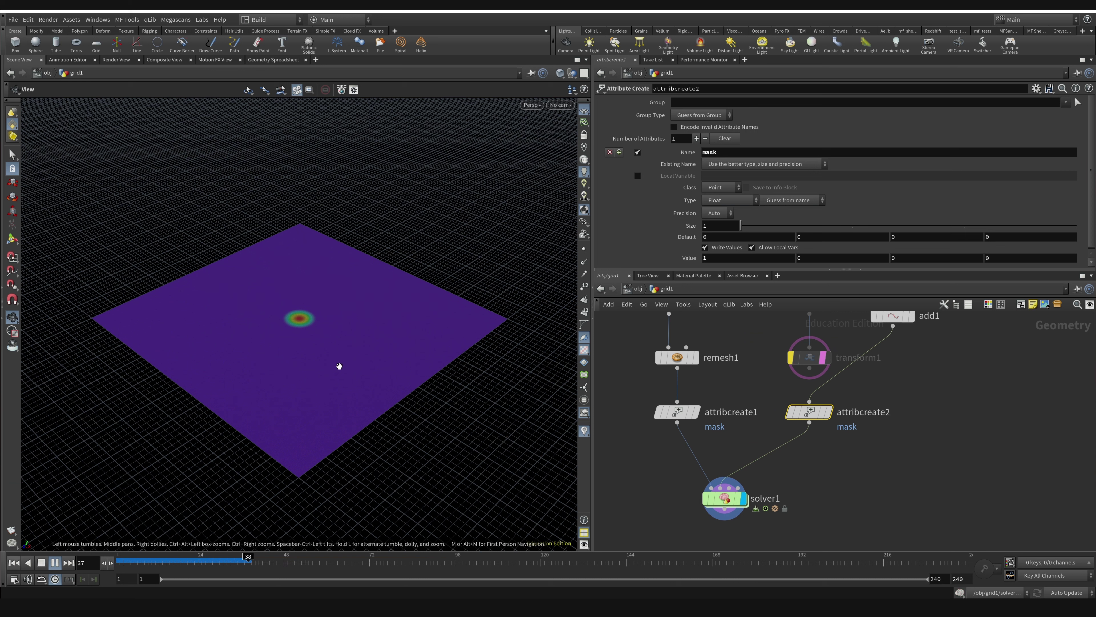
{"action": "left_click", "coordinate": [41, 562]}
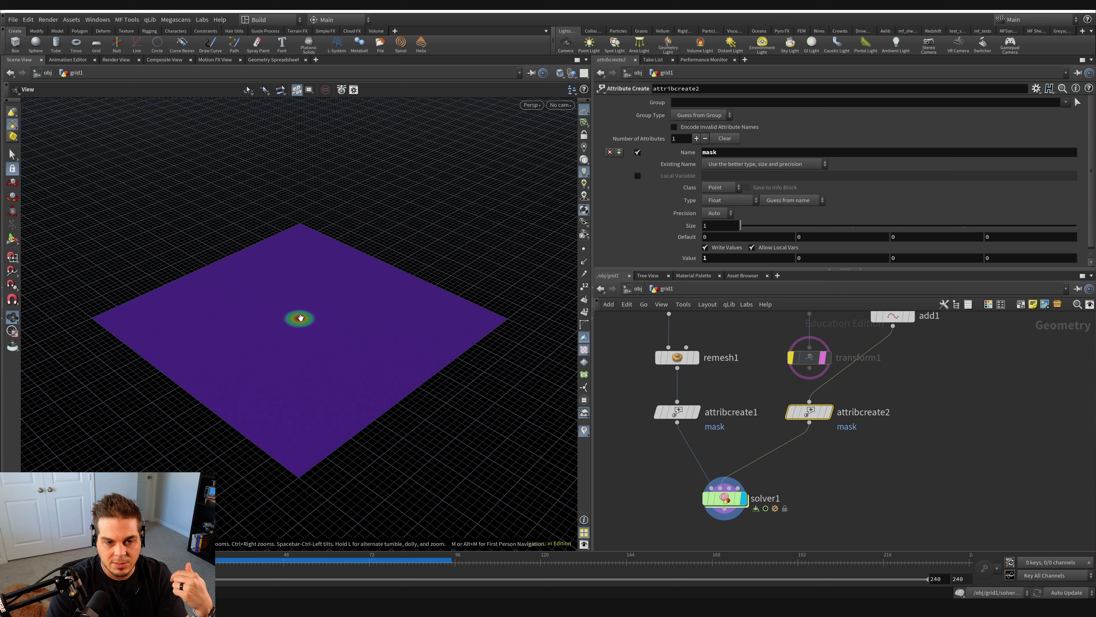
Inside solver1, set attribtransfer1's Blend Width to 0.08.
{"action": "double_click", "coordinate": [735, 500]}
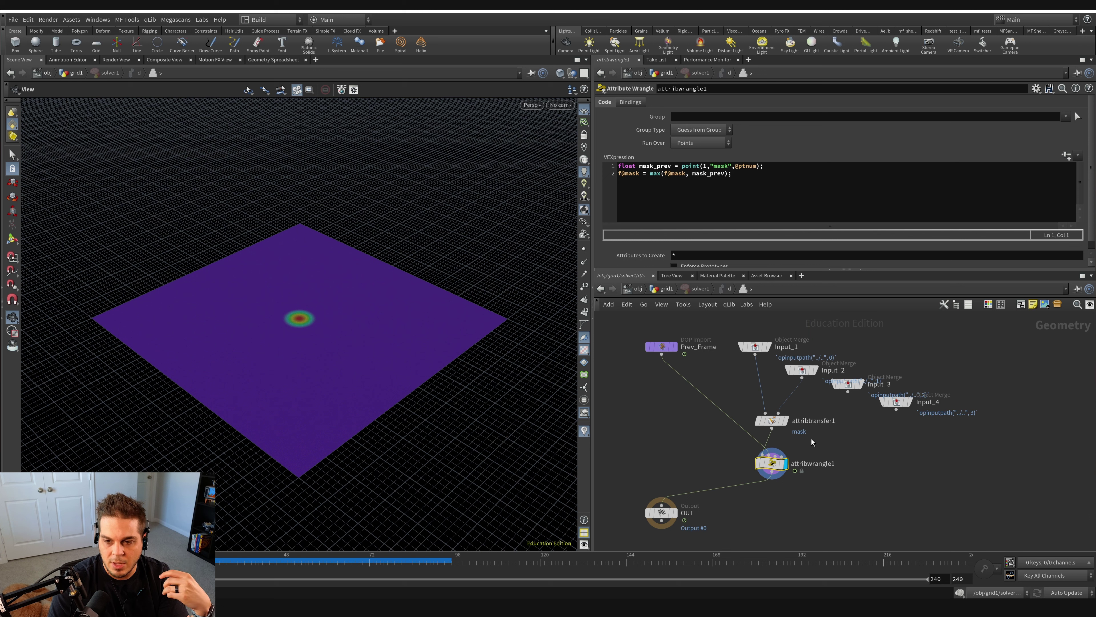
{"action": "left_click", "coordinate": [772, 420]}
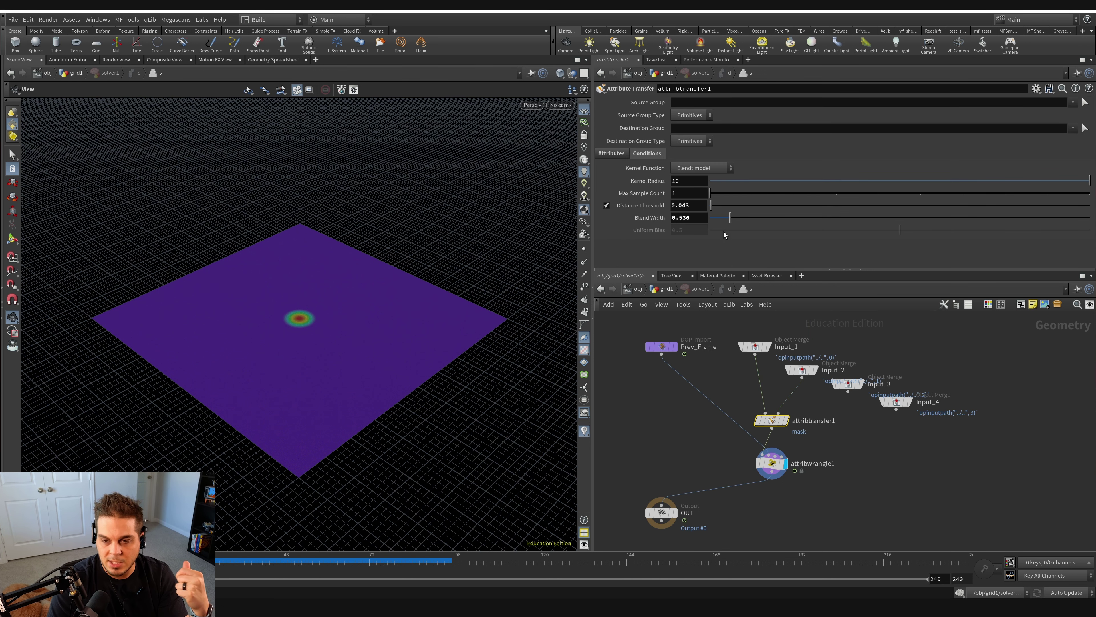
{"action": "left_click_drag", "start_coordinate": [730, 220], "coordinate": [717, 224]}
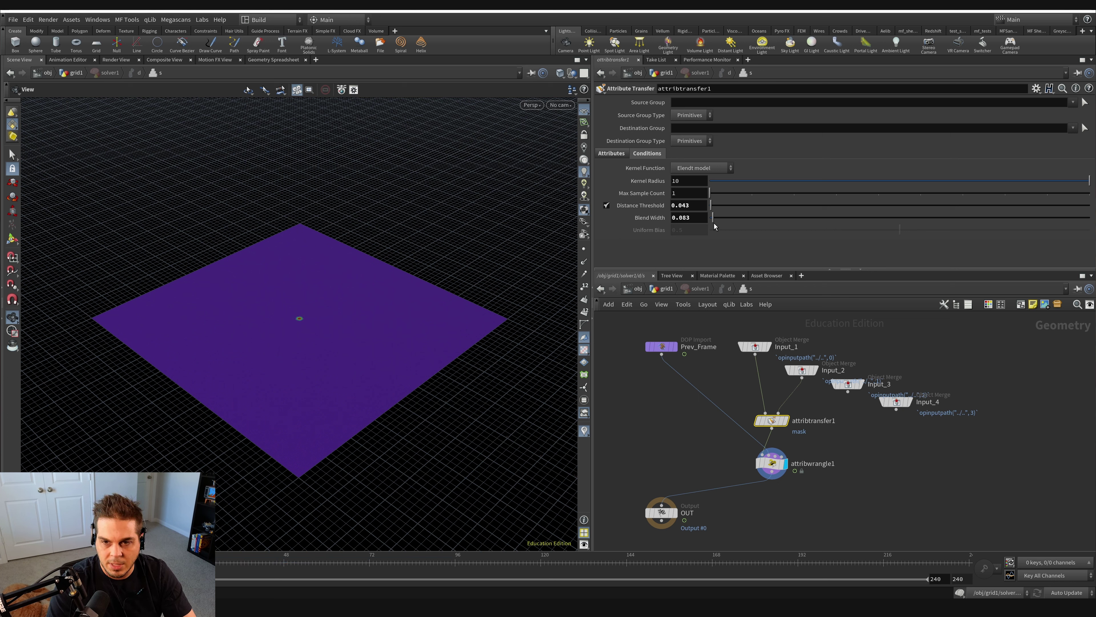
{"action": "left_click_drag", "start_coordinate": [686, 220], "coordinate": [691, 225]}
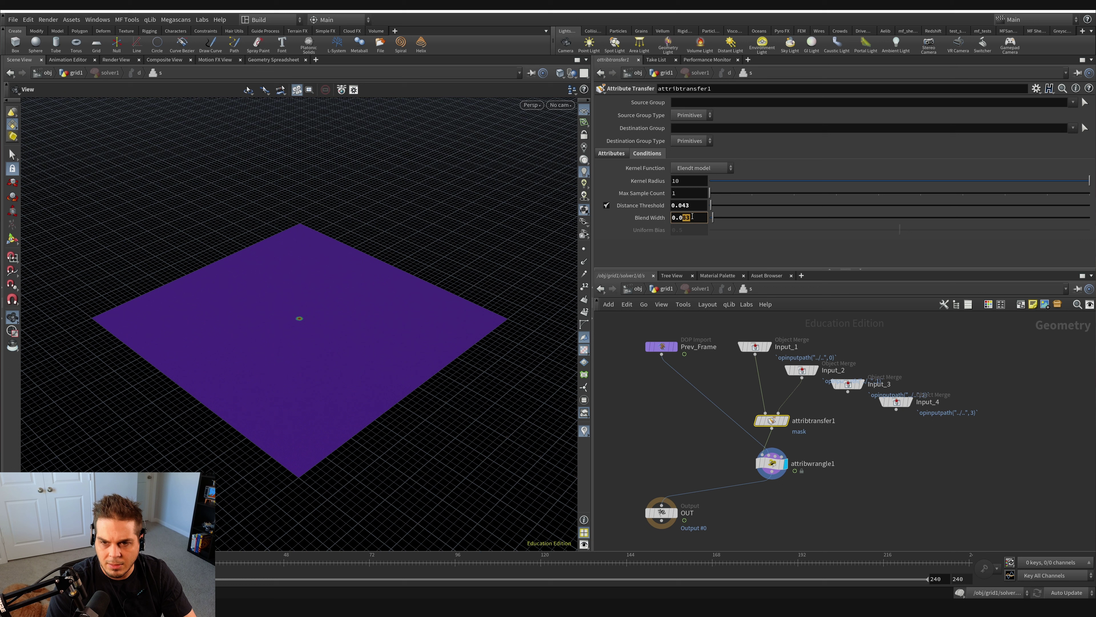
{"action": "left_click", "coordinate": [694, 218]}
{"action": "type", "text": "0.8"}
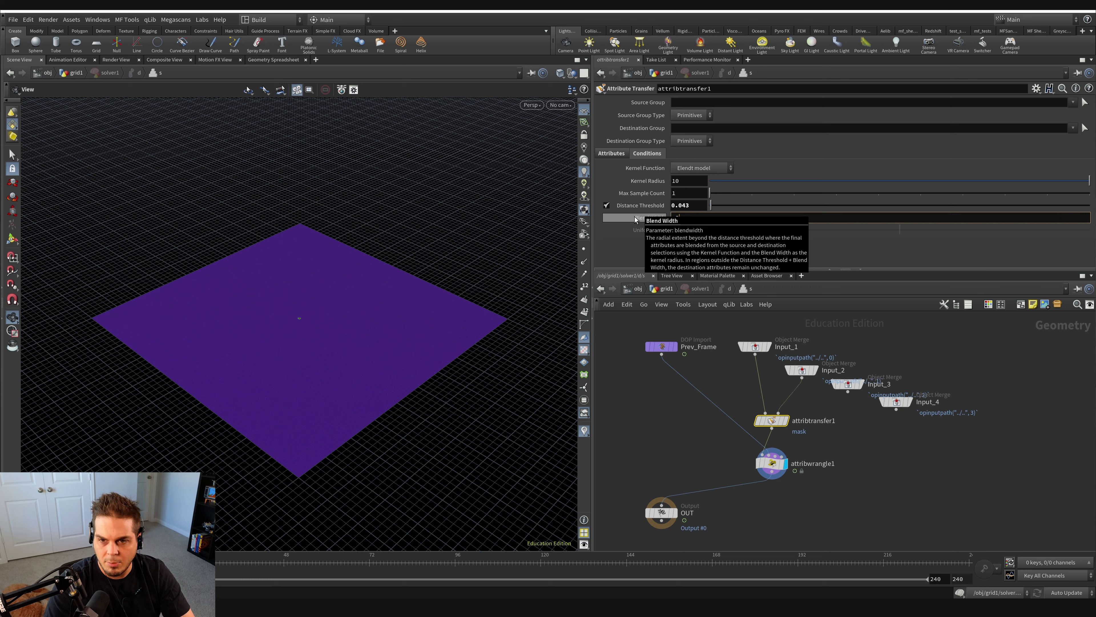
{"action": "key", "text": "Return"}
{"action": "left_click", "coordinate": [714, 217]}
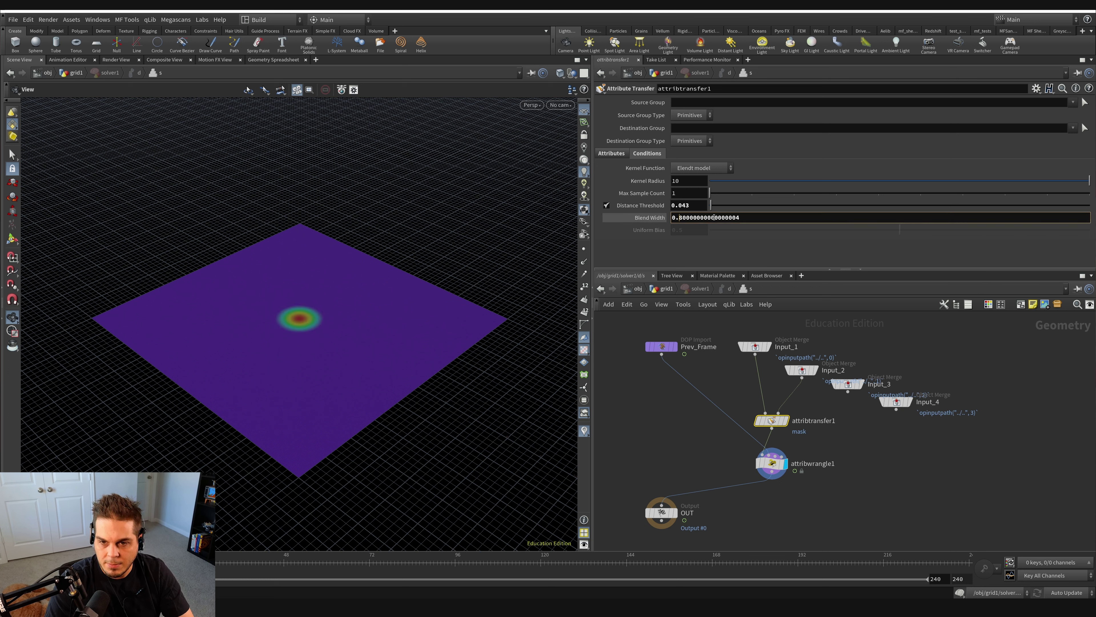
{"action": "type", "text": "0"}
{"action": "key", "text": "Return"}
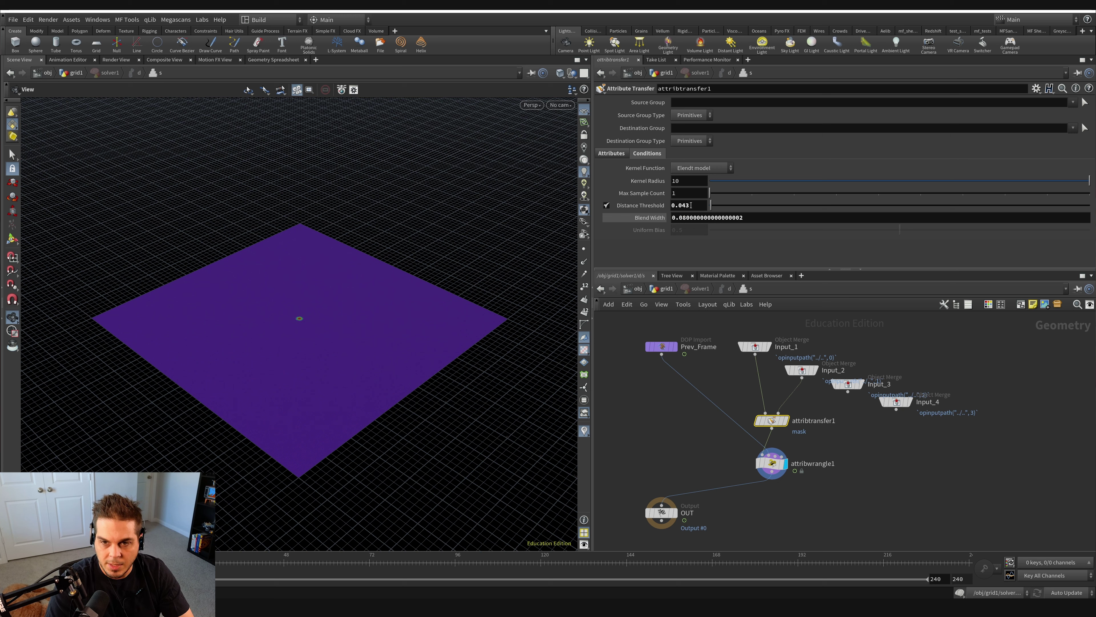
Set attribtransfer1's Distance Threshold to 0, then bring up attribwrangle1's code.
{"action": "double_click", "coordinate": [697, 205]}
{"action": "type", "text": "0"}
{"action": "key", "text": "Return"}
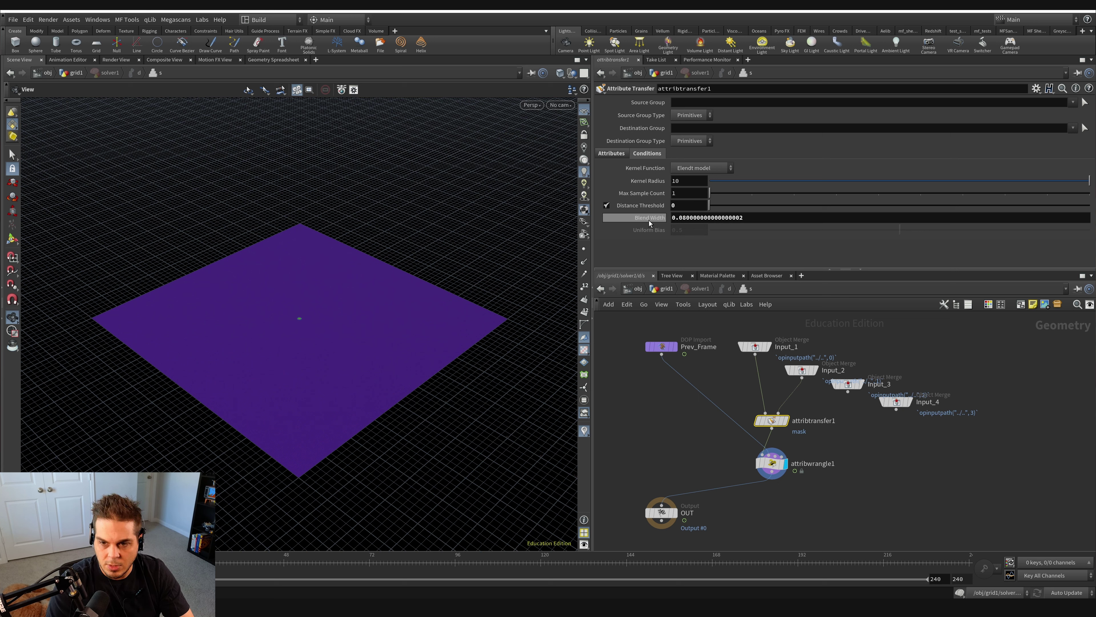
{"action": "left_click", "coordinate": [772, 463]}
{"action": "middle_click_drag", "start_coordinate": [777, 501], "coordinate": [767, 456]}
Insert a displayed Attribute Blur between attribwrangle1 and OUT, zooming in on the mask spot.
{"action": "left_click", "coordinate": [754, 467]}
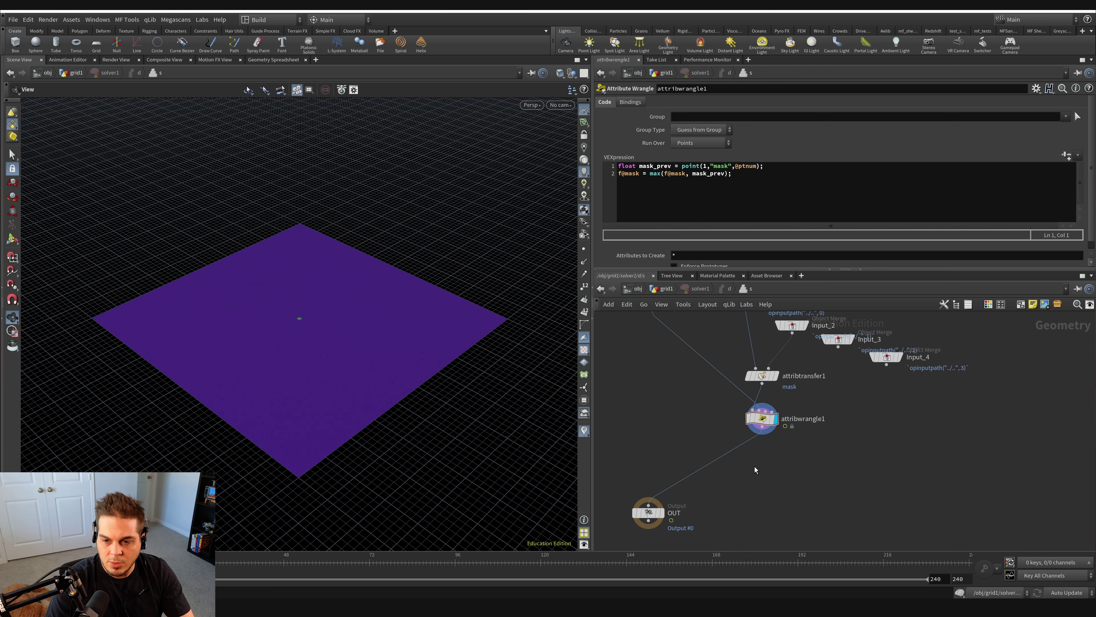
{"action": "key", "text": "Tab"}
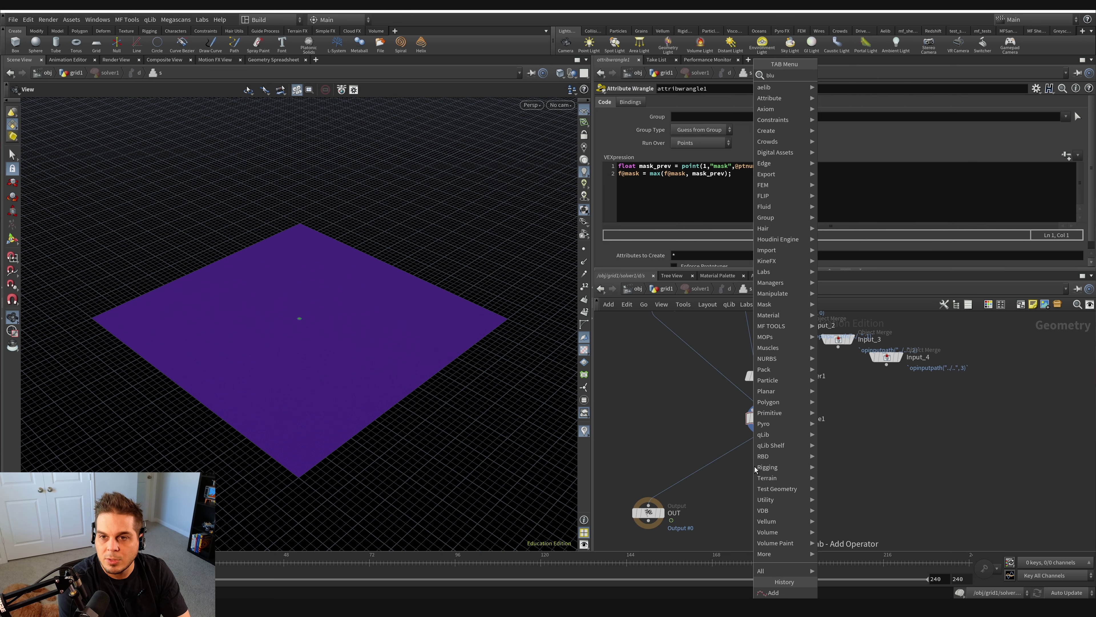
{"action": "key", "text": "Return"}
{"action": "left_click", "coordinate": [763, 450]}
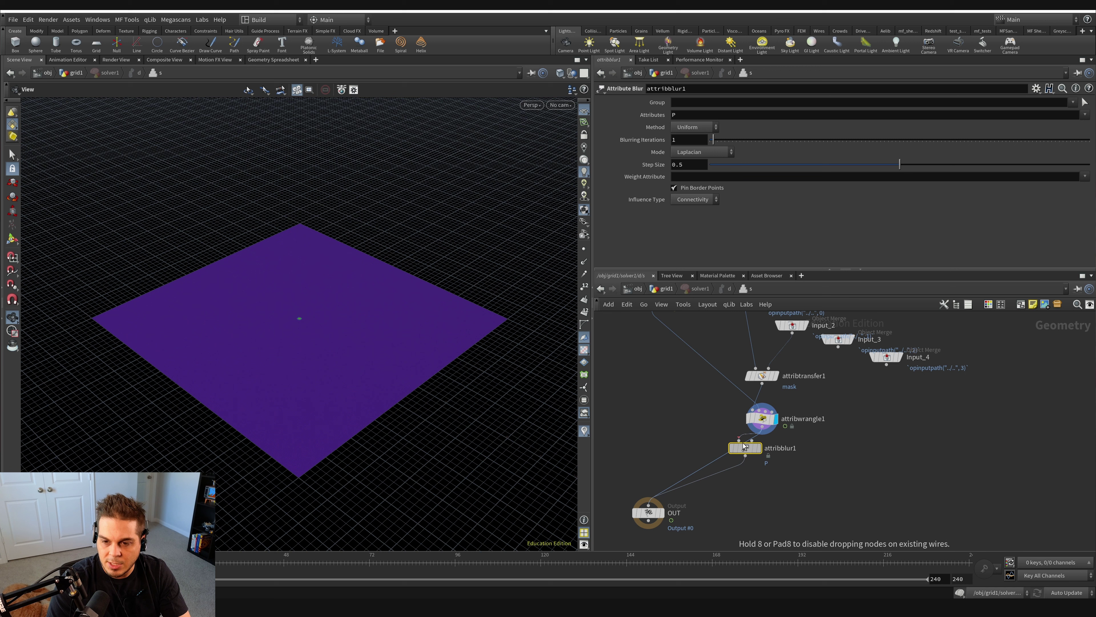
{"action": "key", "text": "r"}
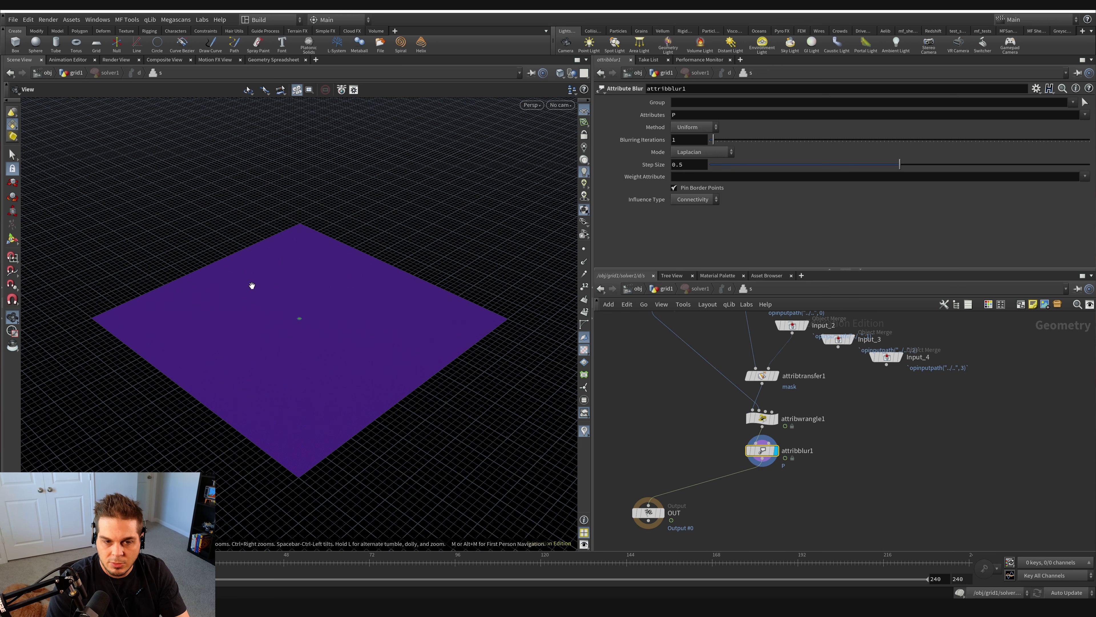
{"action": "right_click_drag", "start_coordinate": [302, 312], "coordinate": [930, 205]}
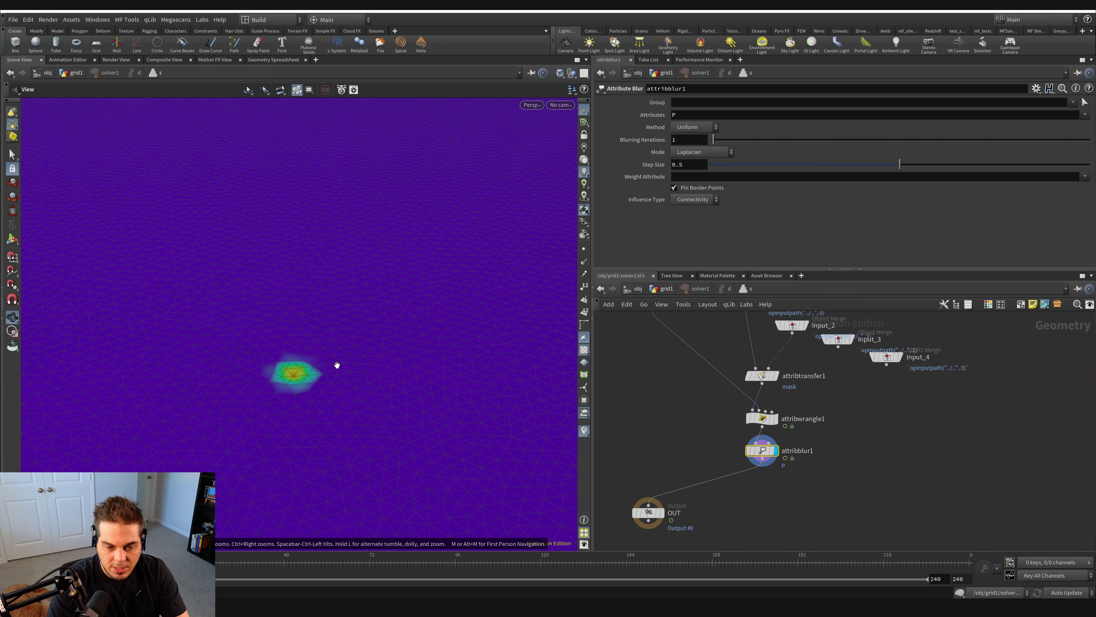
{"action": "middle_click_drag", "start_coordinate": [335, 365], "coordinate": [309, 314]}
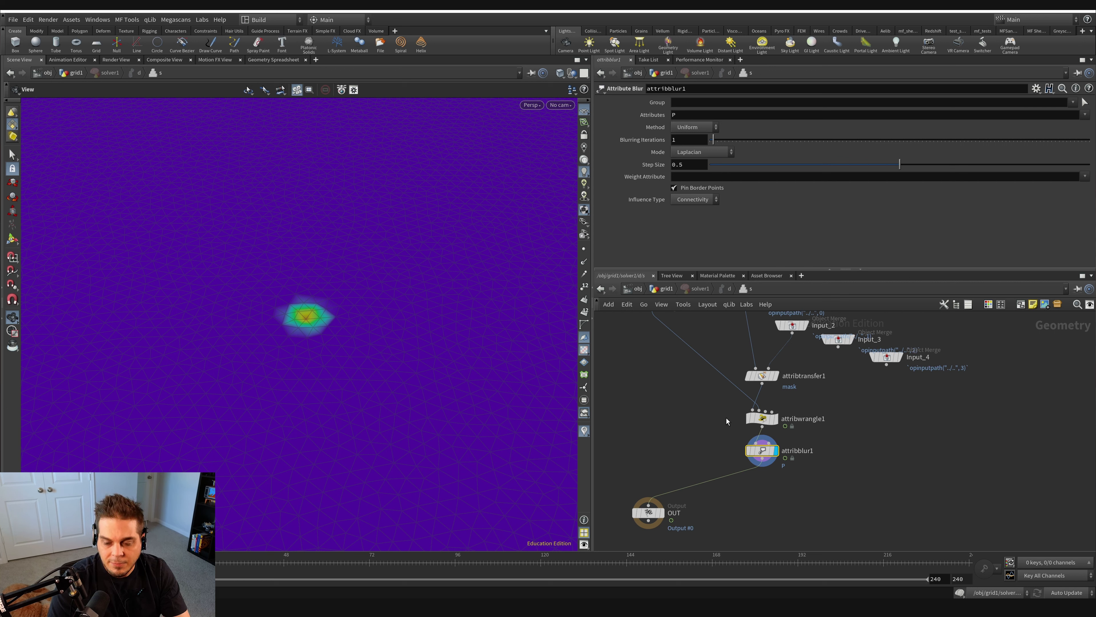
Set attribblur1's Attributes to mask and compare the spot with and without blur.
{"action": "left_click", "coordinate": [693, 115]}
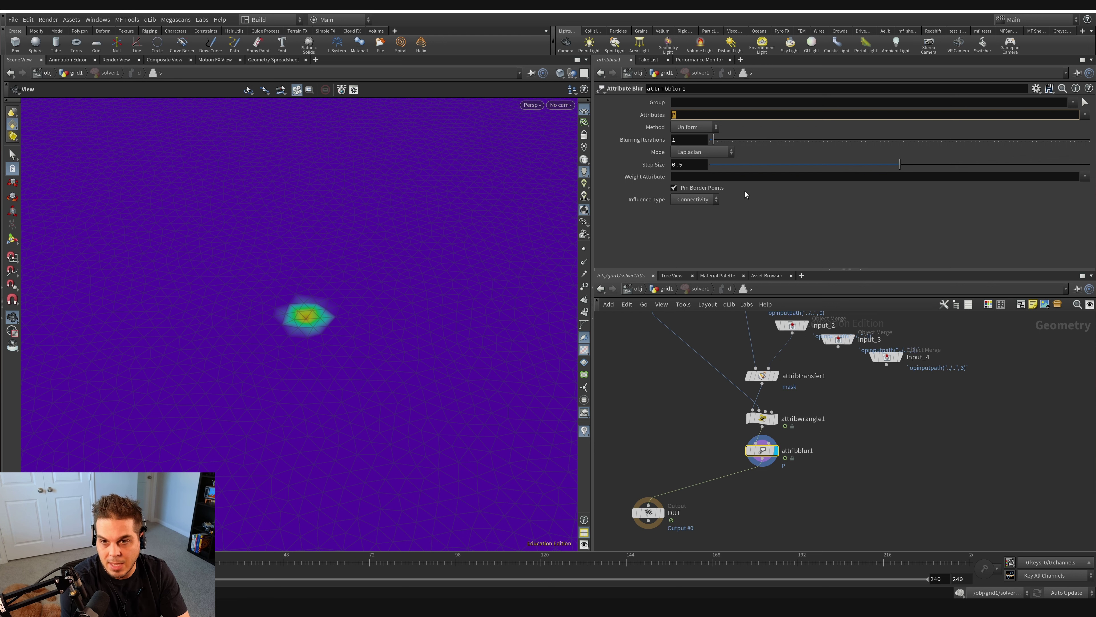
{"action": "type", "text": "mask"}
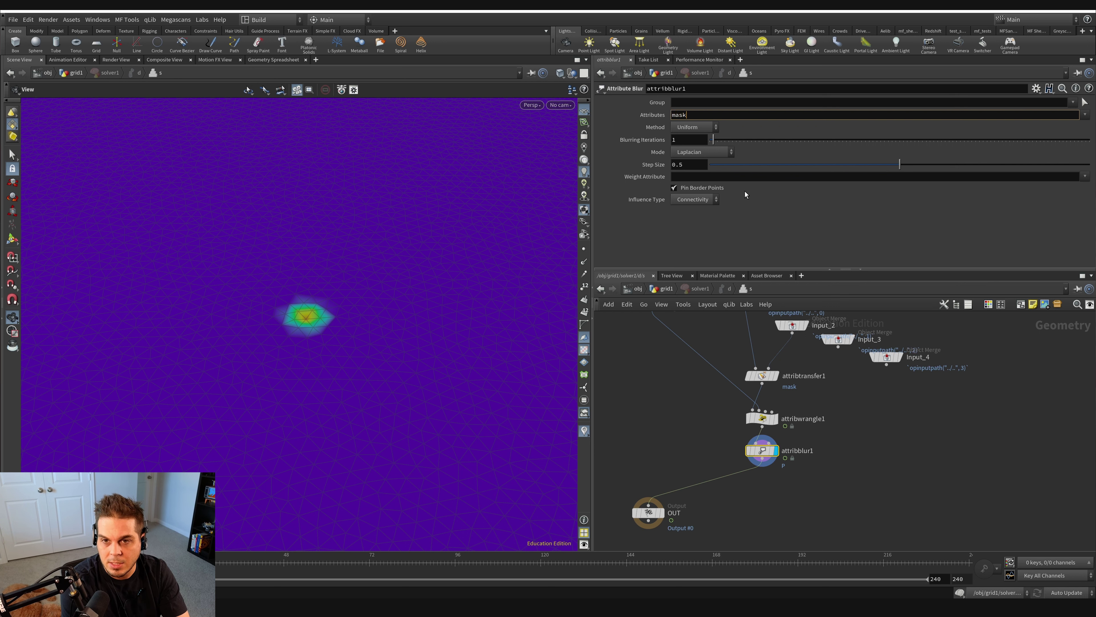
{"action": "key", "text": "Return"}
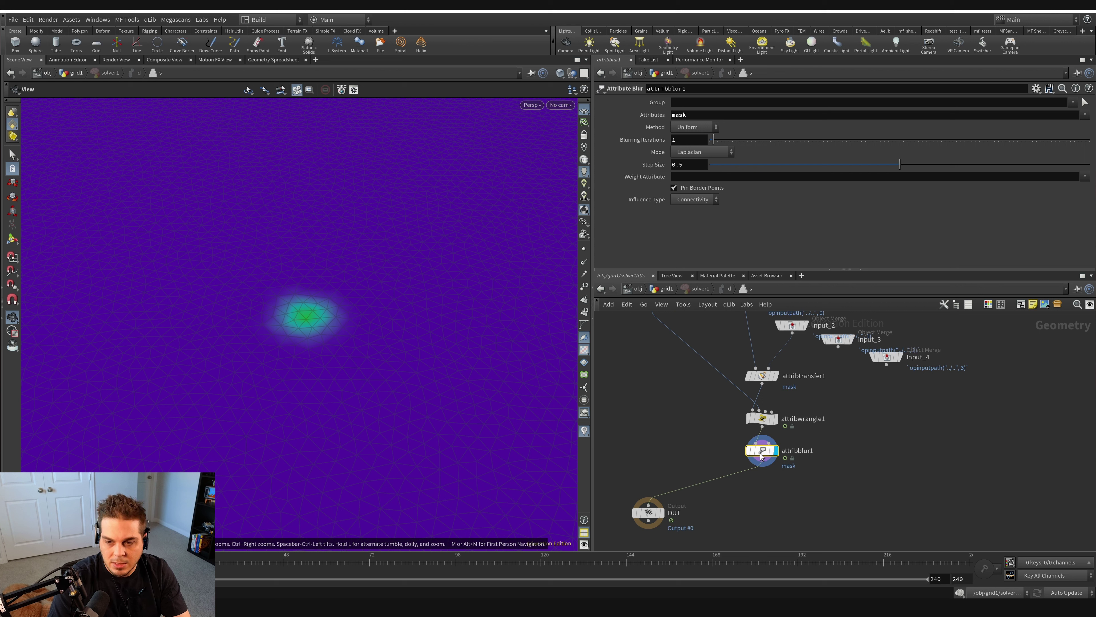
{"action": "left_click", "coordinate": [746, 436]}
{"action": "left_click", "coordinate": [745, 436]}
{"action": "left_click", "coordinate": [746, 434]}
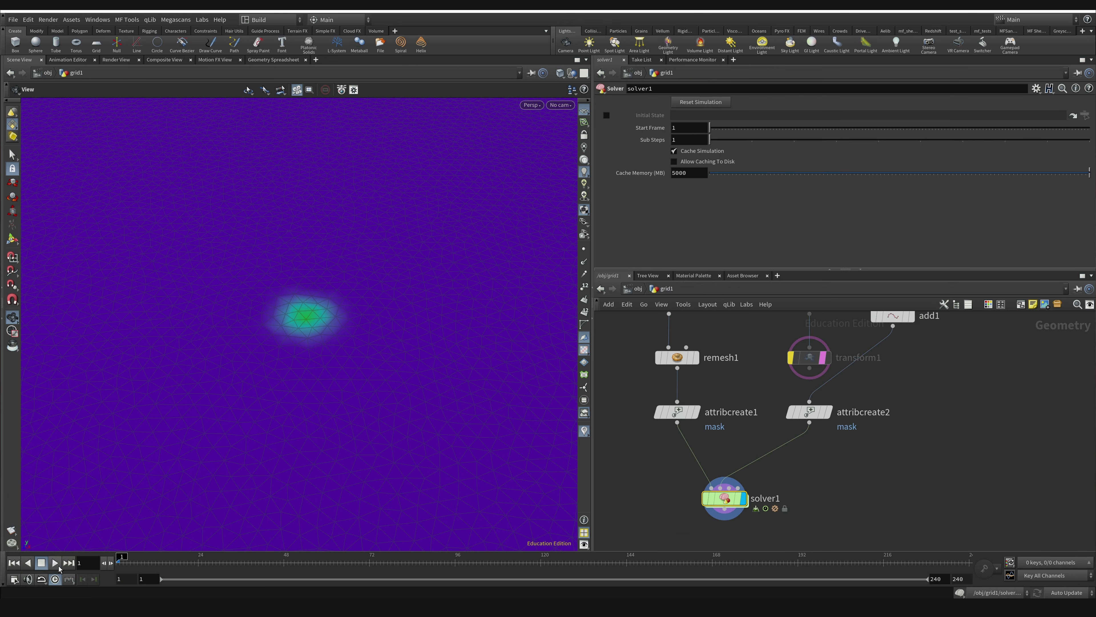
Play the simulation, return to frame 38, and dive into solver1's network.
{"action": "left_click", "coordinate": [53, 564]}
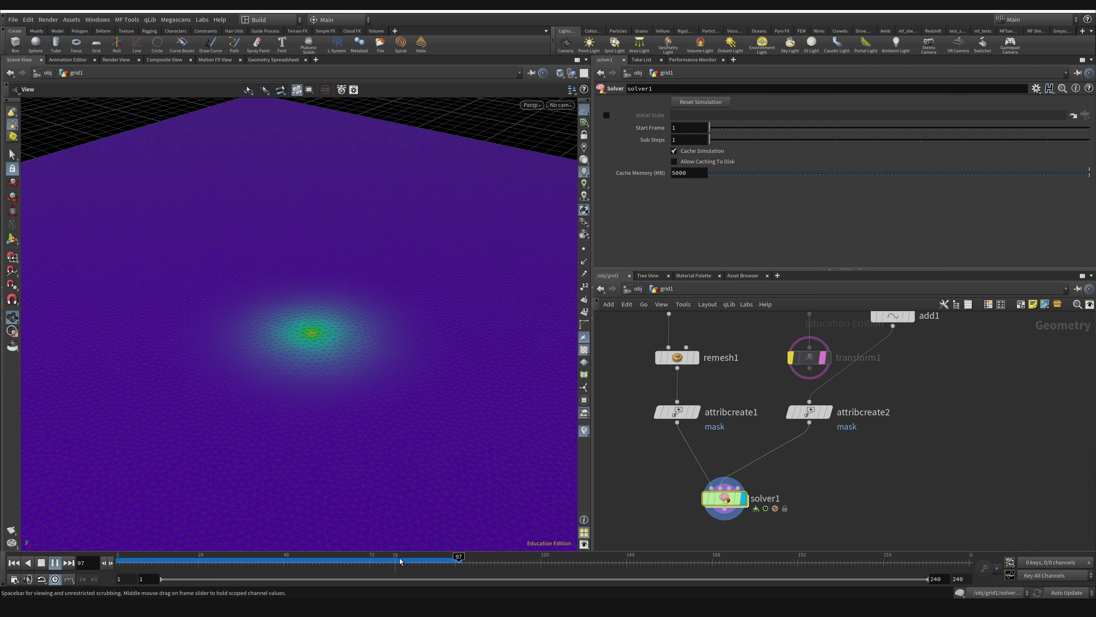
{"action": "left_click", "coordinate": [251, 560]}
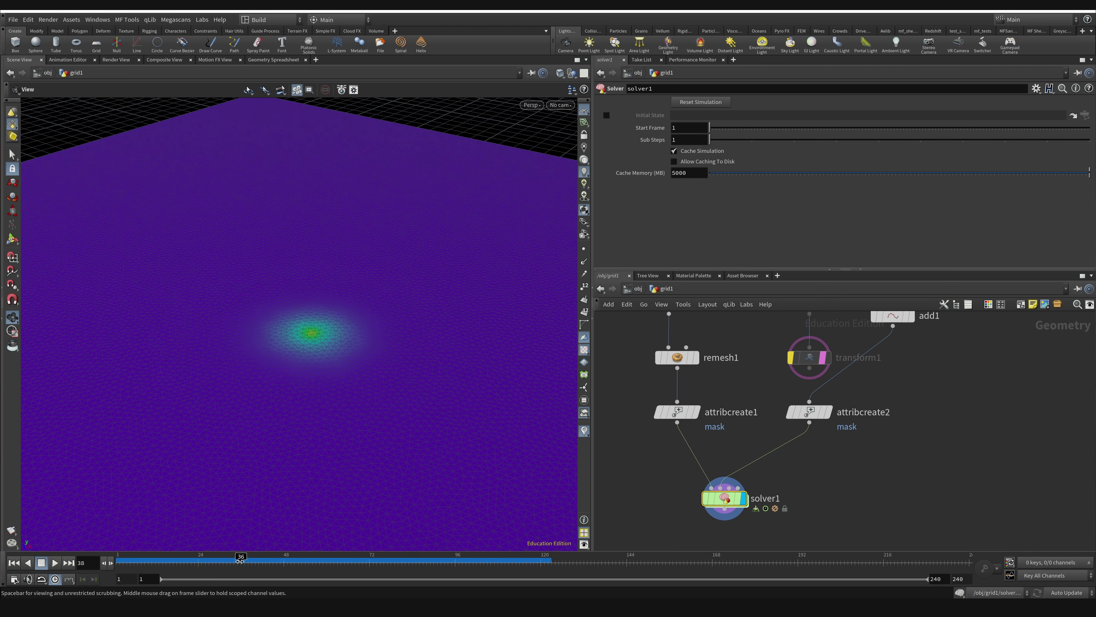
{"action": "double_click", "coordinate": [724, 498]}
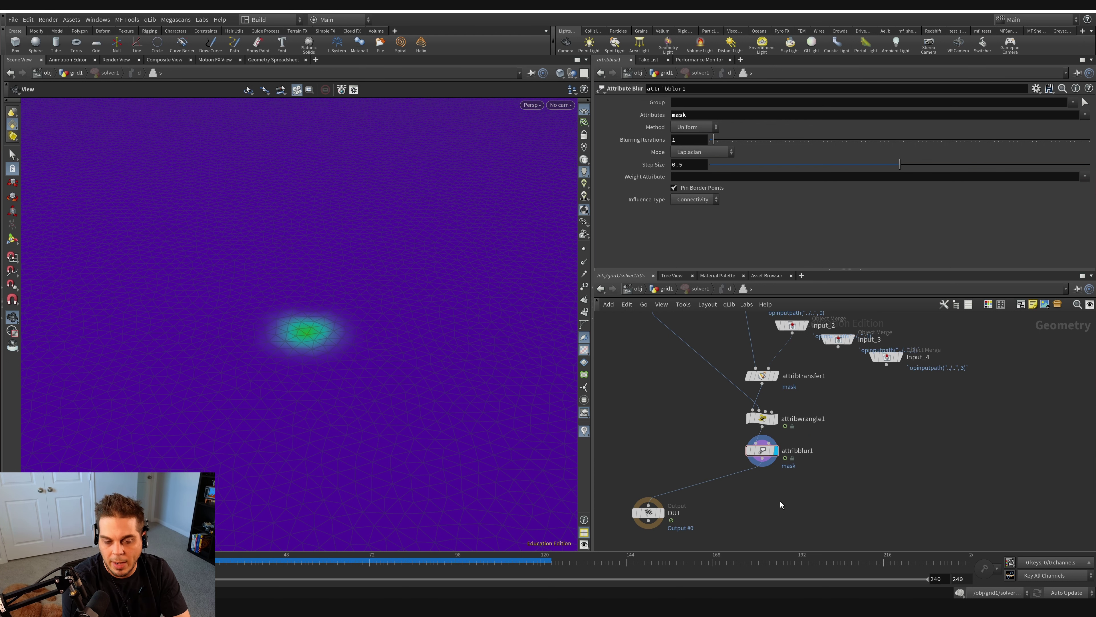
Insert an Attribute Wrangle between attribblur1 and OUT, discarding a trial Attribute Remap node.
{"action": "key", "text": "Tab"}
{"action": "key", "text": "Return"}
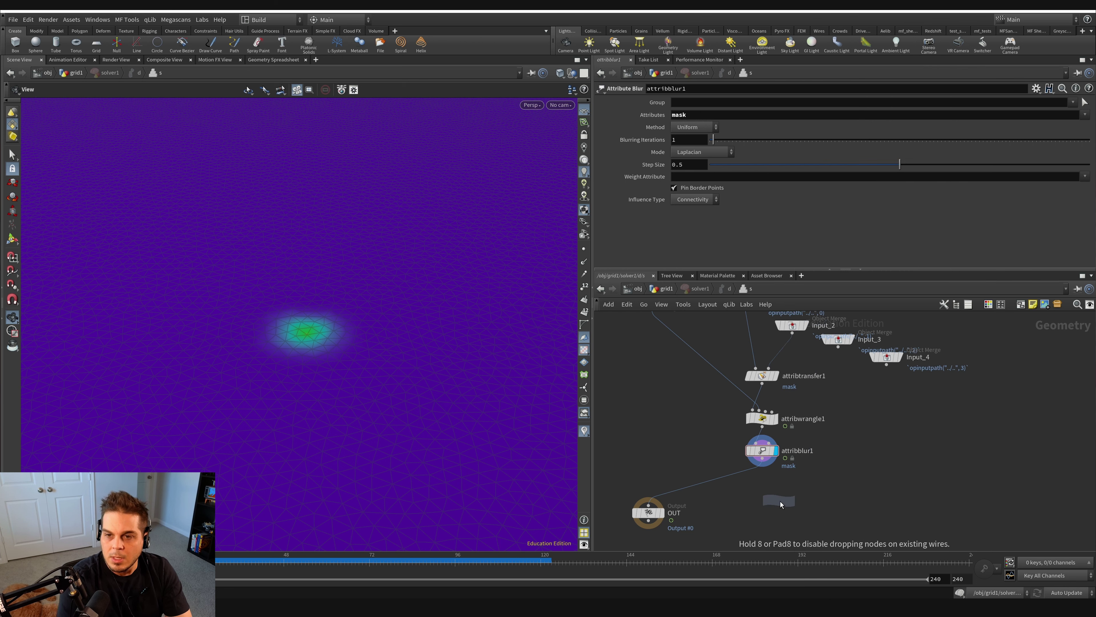
{"action": "left_click", "coordinate": [743, 474]}
{"action": "key", "text": "Tab"}
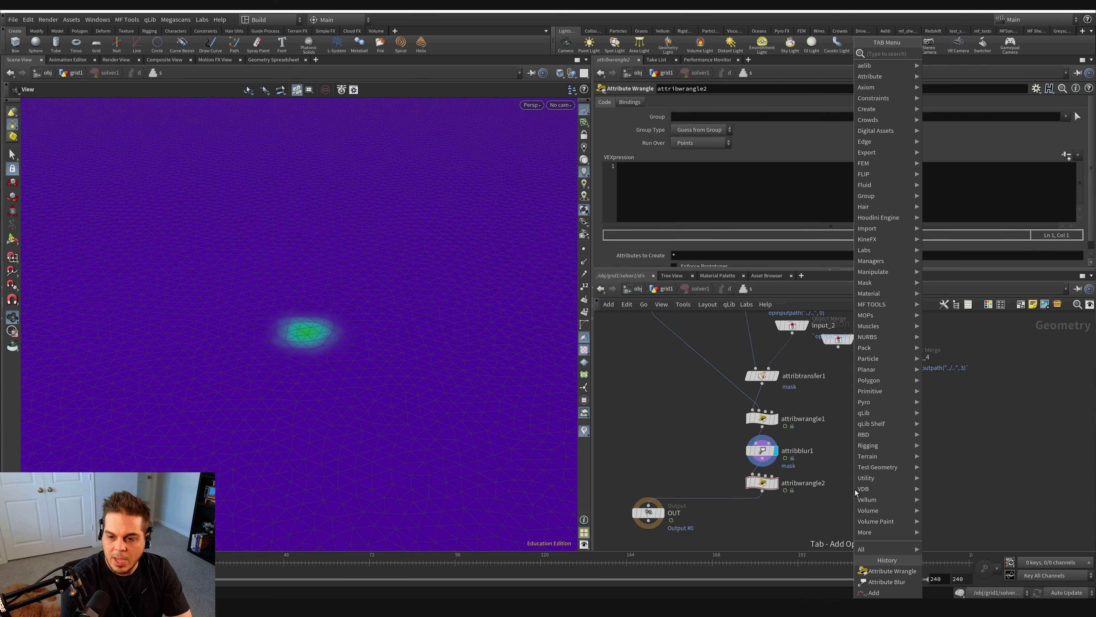
{"action": "key", "text": "Escape"}
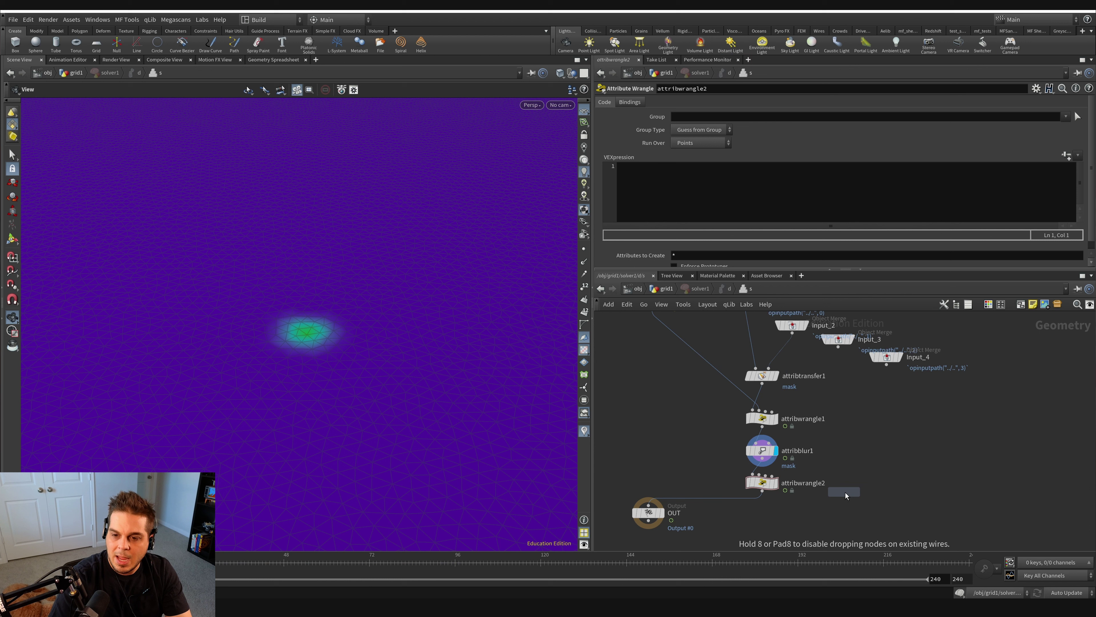
{"action": "left_click", "coordinate": [853, 491]}
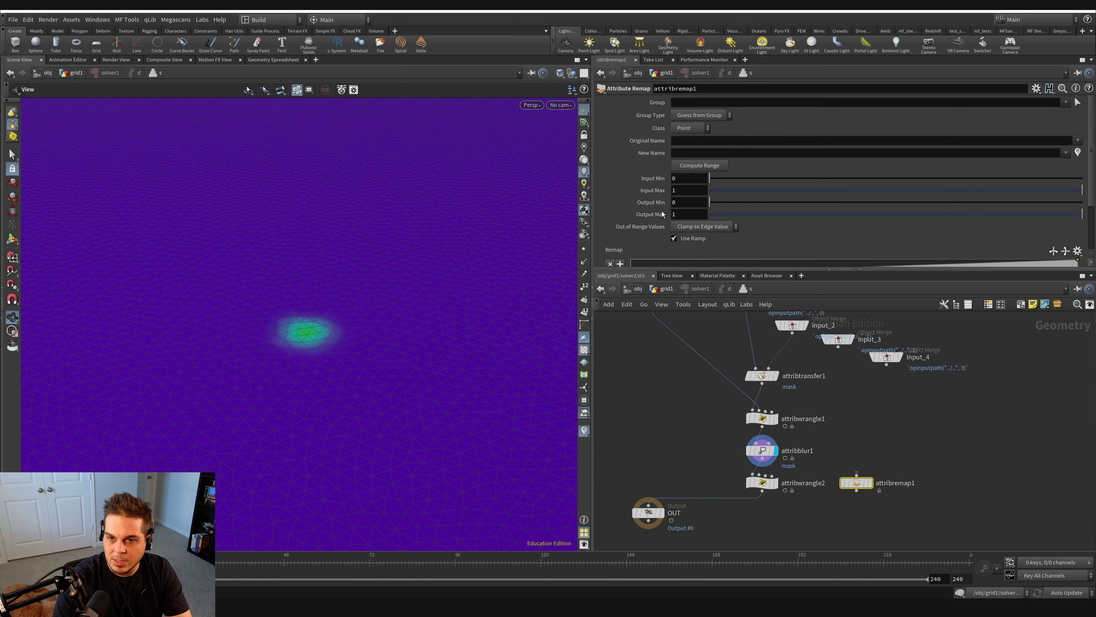
{"action": "scroll", "coordinate": [600, 119], "scroll_direction": "down", "scroll_amount": 3}
{"action": "scroll", "coordinate": [601, 119], "scroll_direction": "up", "scroll_amount": 3}
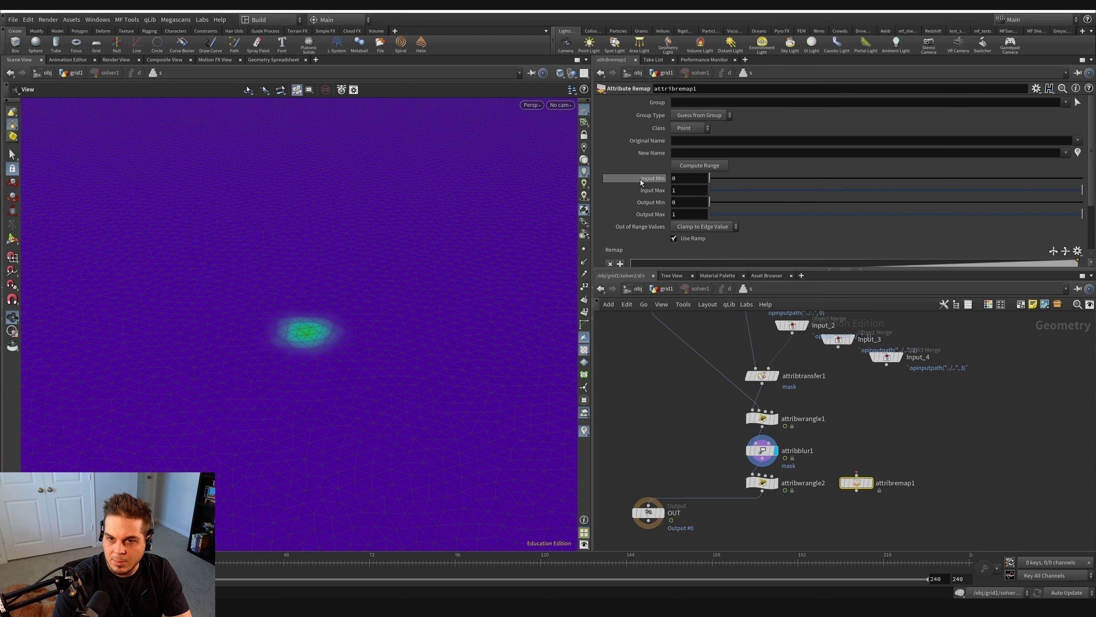
{"action": "key", "text": "Delete"}
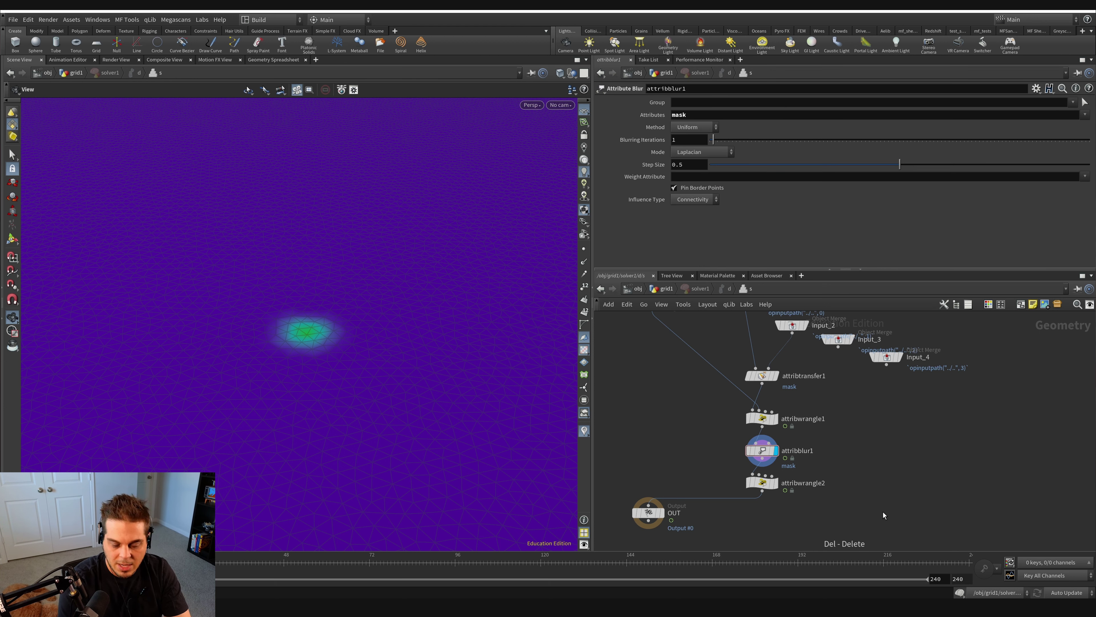
{"action": "left_click", "coordinate": [761, 483]}
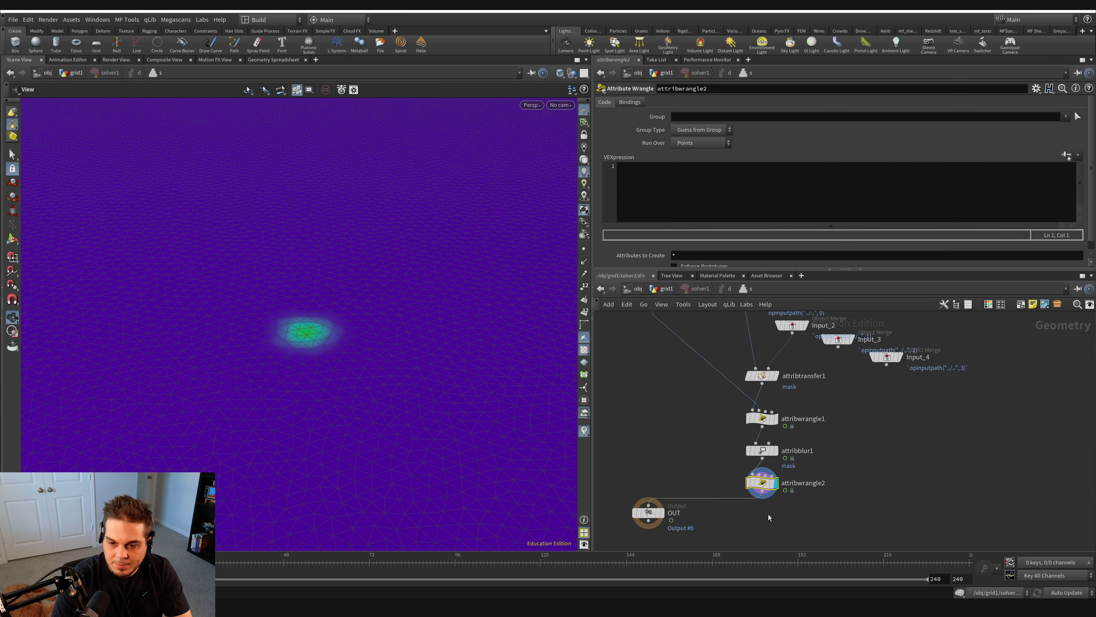
{"action": "left_click", "coordinate": [657, 180]}
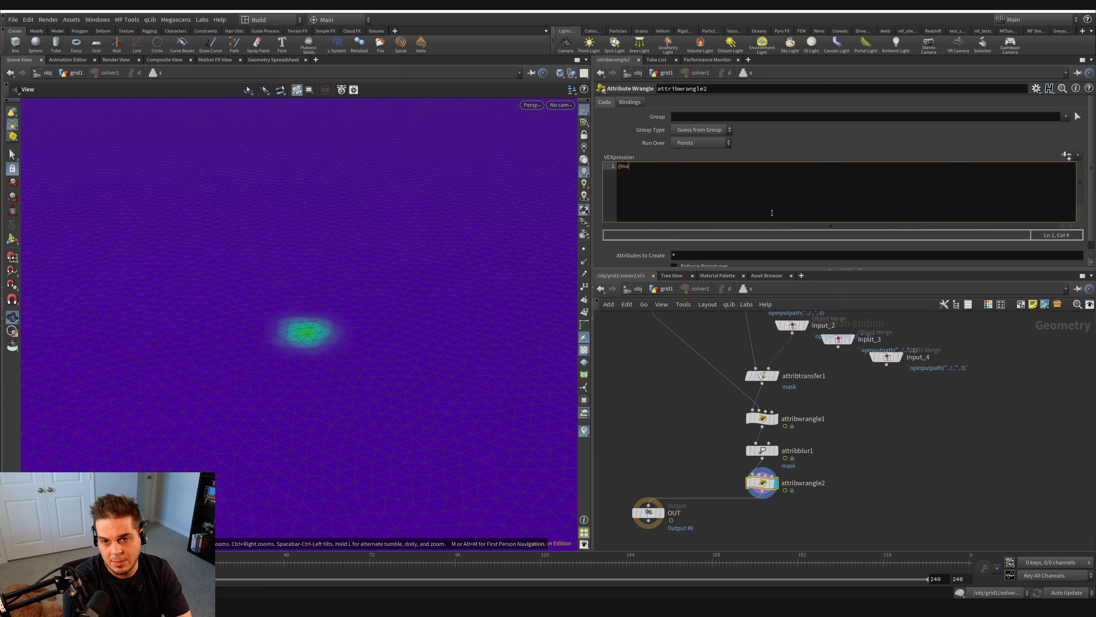
{"action": "type", "text": "@mask = "}
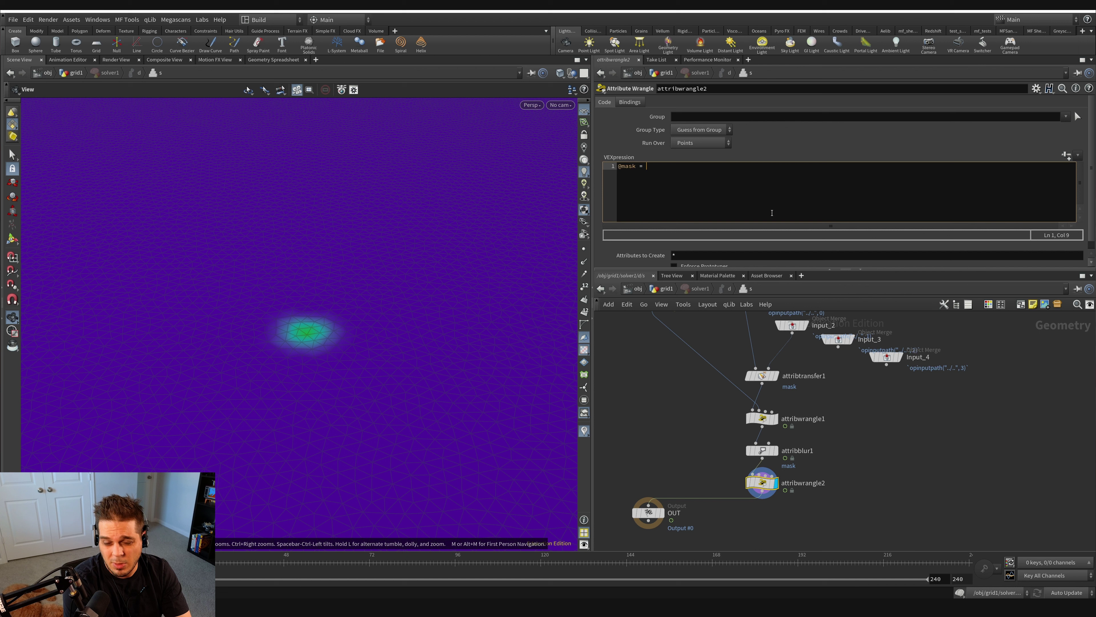
{"action": "type", "text": "chram"}
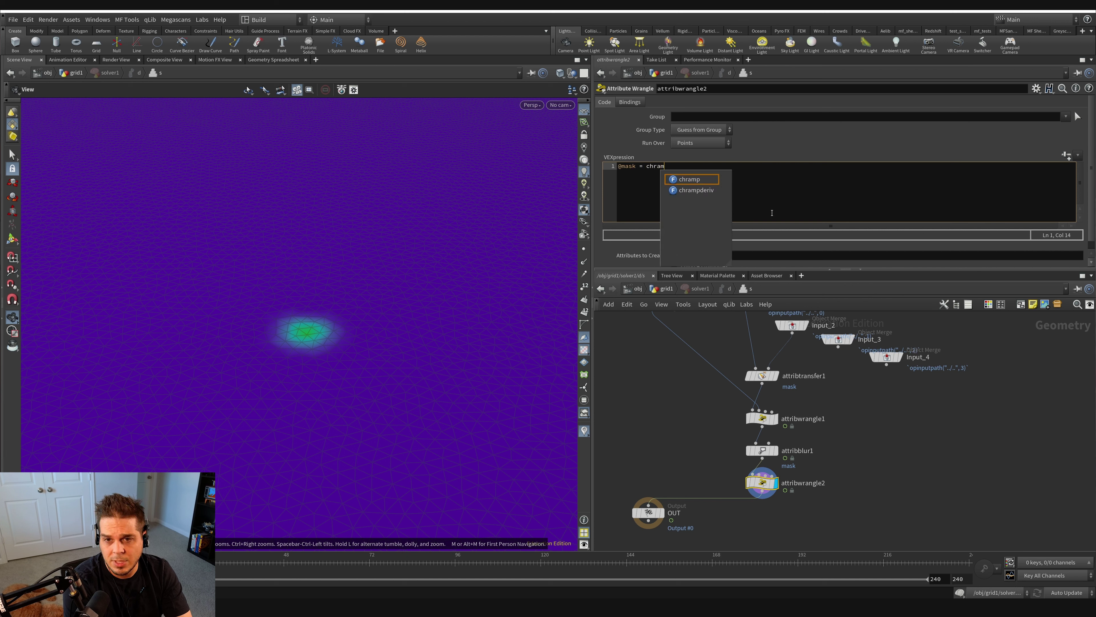
{"action": "type", "text": "p(\"ramp\", @mask);"}
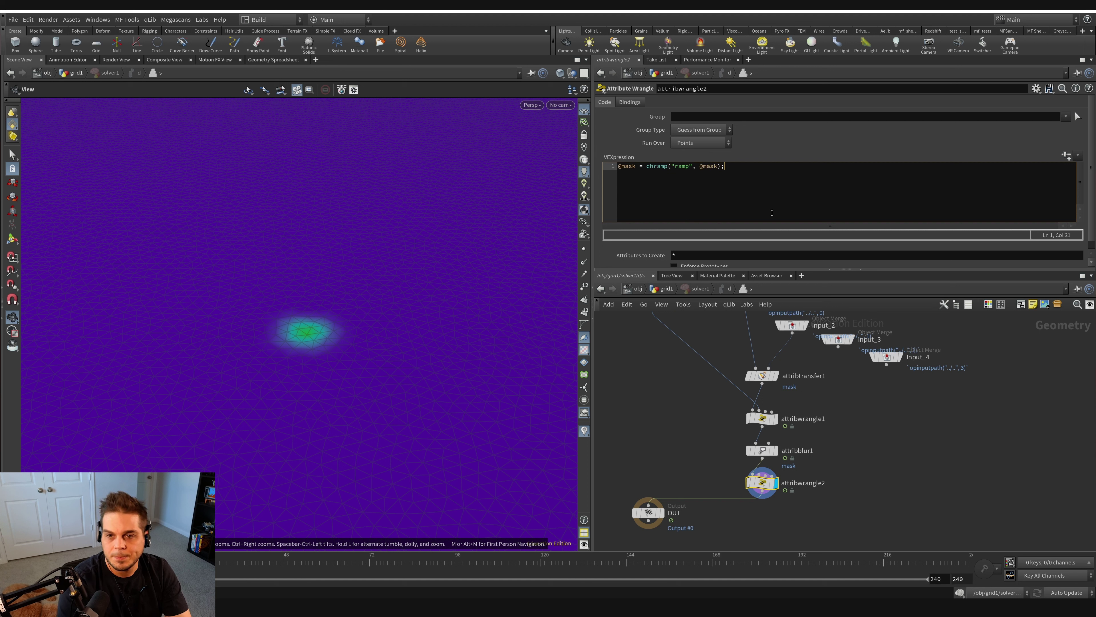
Create the ramp spare parameter and move its upper key to about 0.77.
{"action": "left_click", "coordinate": [1066, 156]}
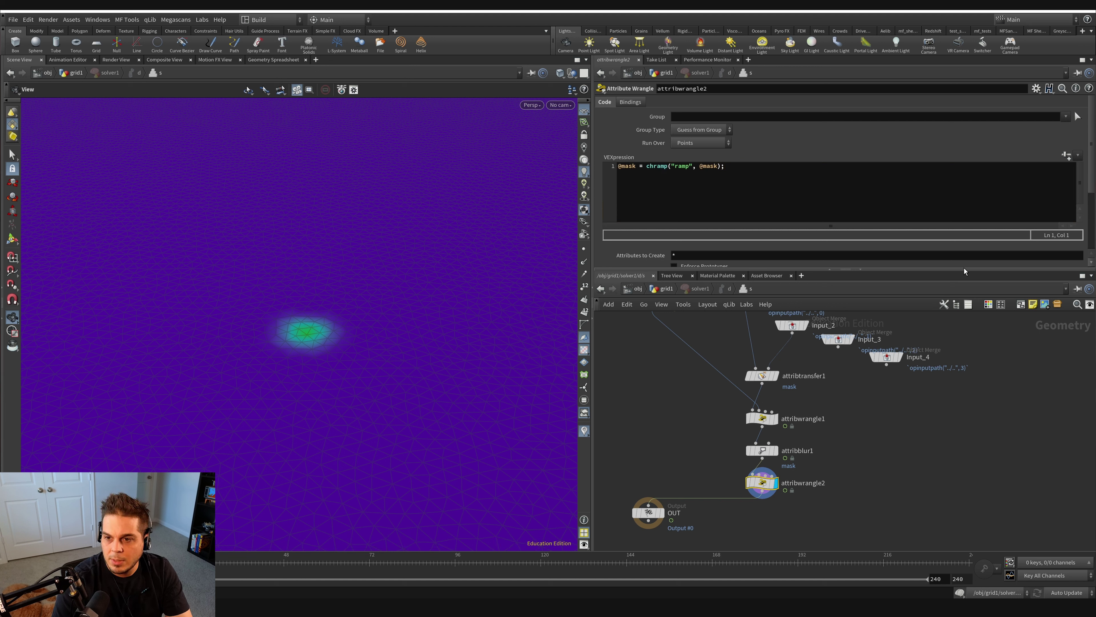
{"action": "left_click_drag", "start_coordinate": [964, 269], "coordinate": [964, 402]}
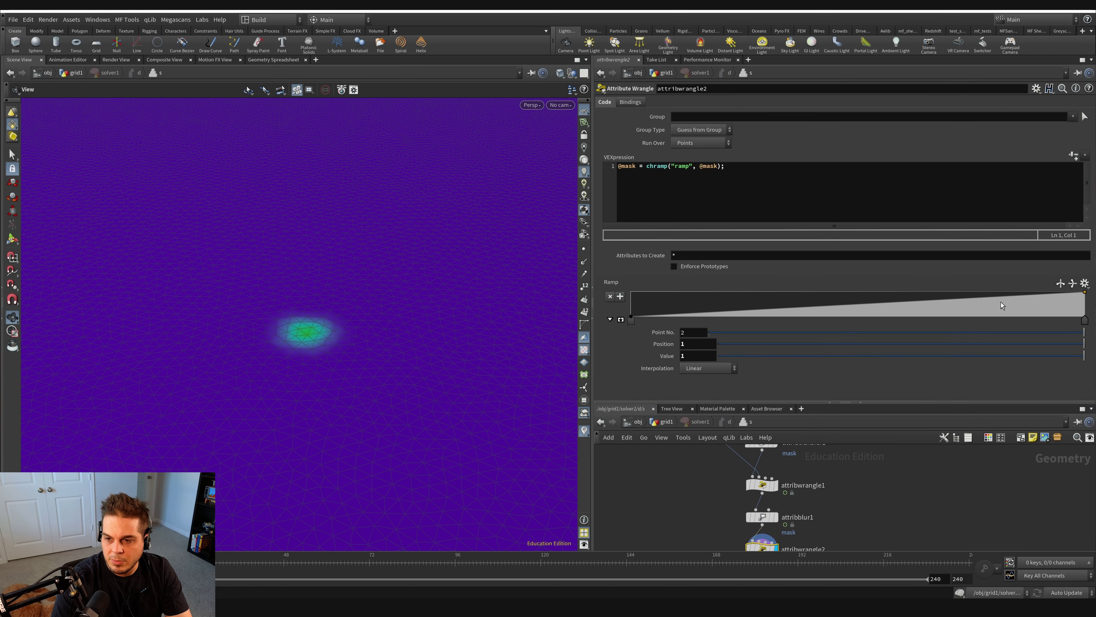
{"action": "left_click_drag", "start_coordinate": [1085, 320], "coordinate": [983, 318]}
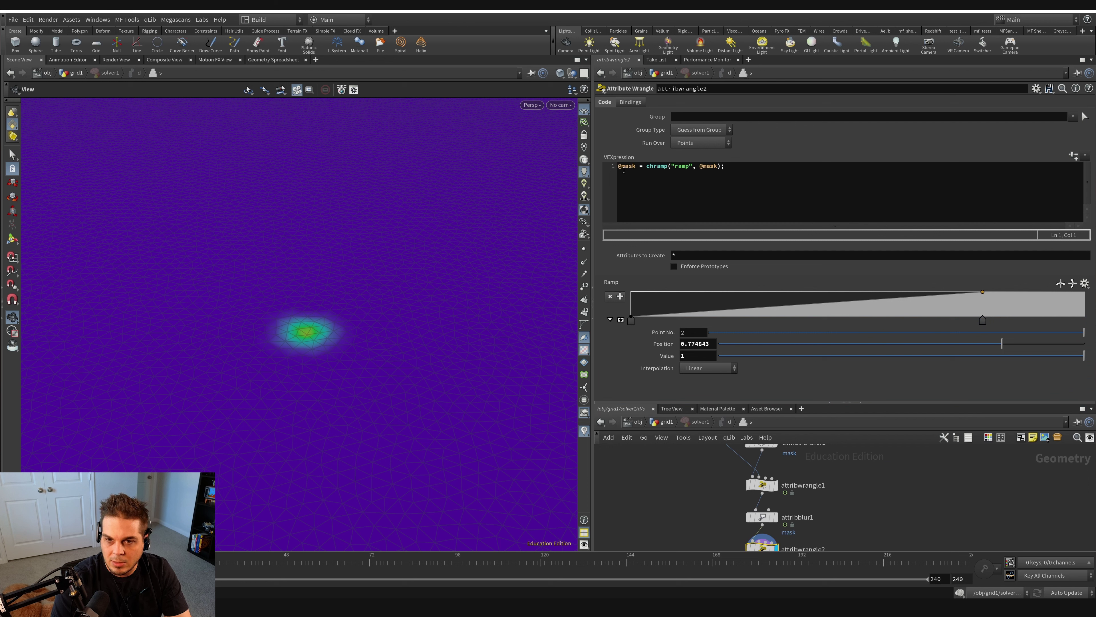
Play the simulation at grid1 level and stop at frame 77 to see the red disc.
{"action": "scroll", "coordinate": [695, 475], "scroll_direction": "down", "scroll_amount": 2}
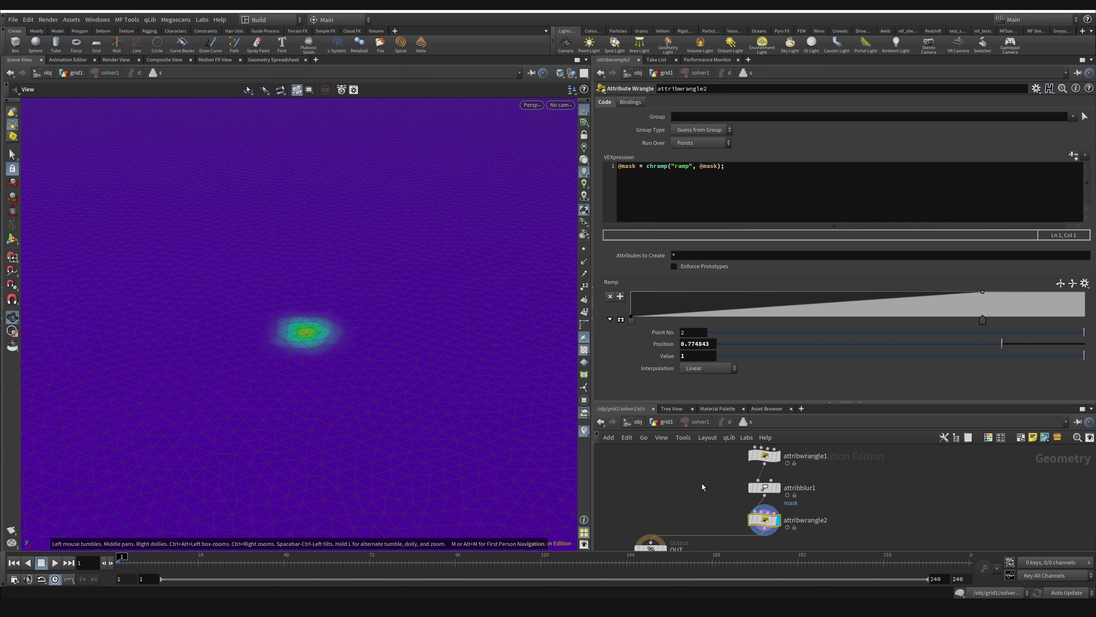
{"action": "left_click", "coordinate": [665, 423]}
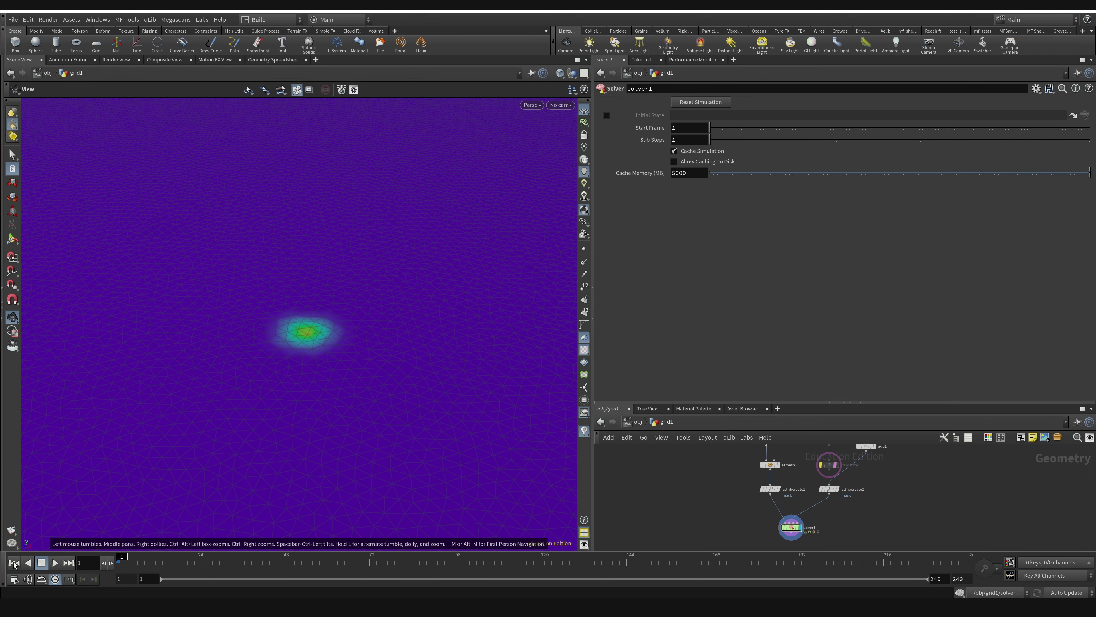
{"action": "left_click", "coordinate": [55, 562]}
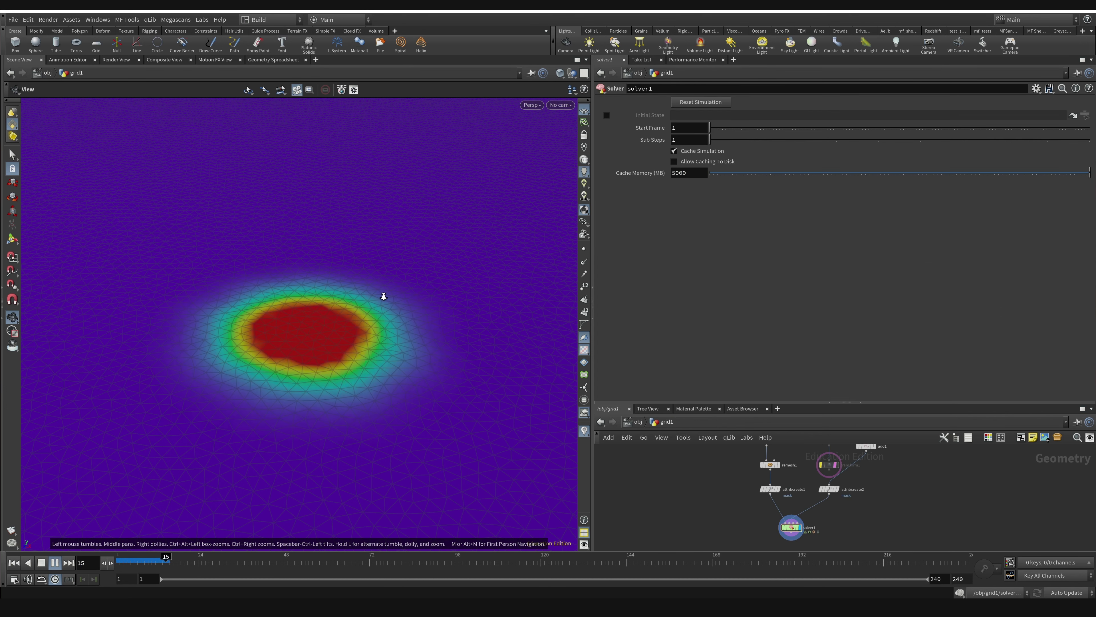
{"action": "left_click_drag", "start_coordinate": [383, 296], "coordinate": [392, 375]}
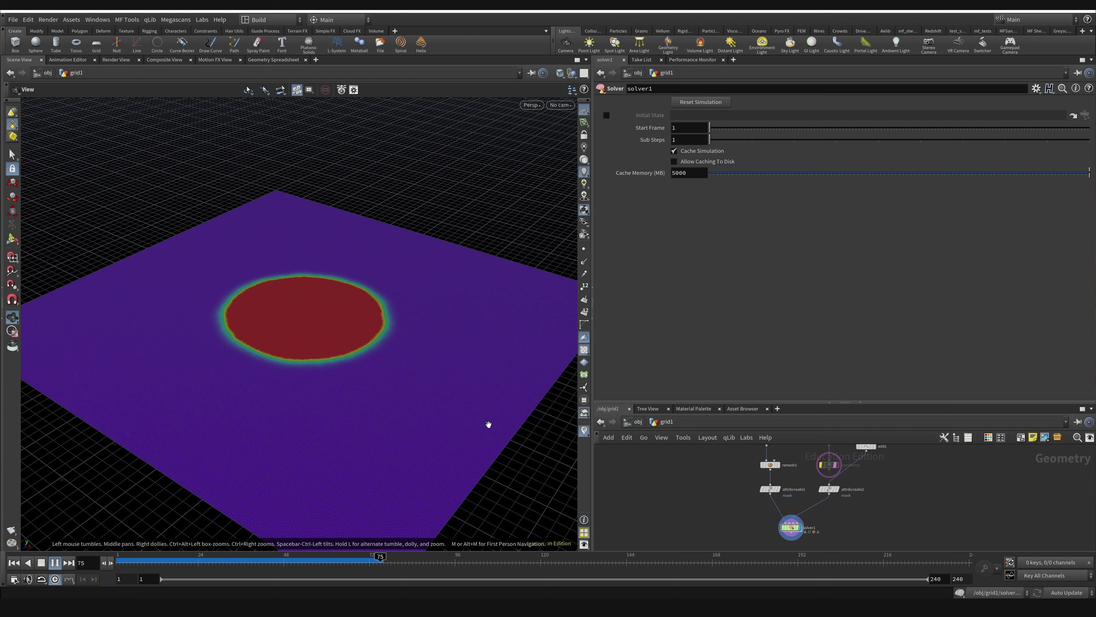
{"action": "left_click", "coordinate": [388, 558]}
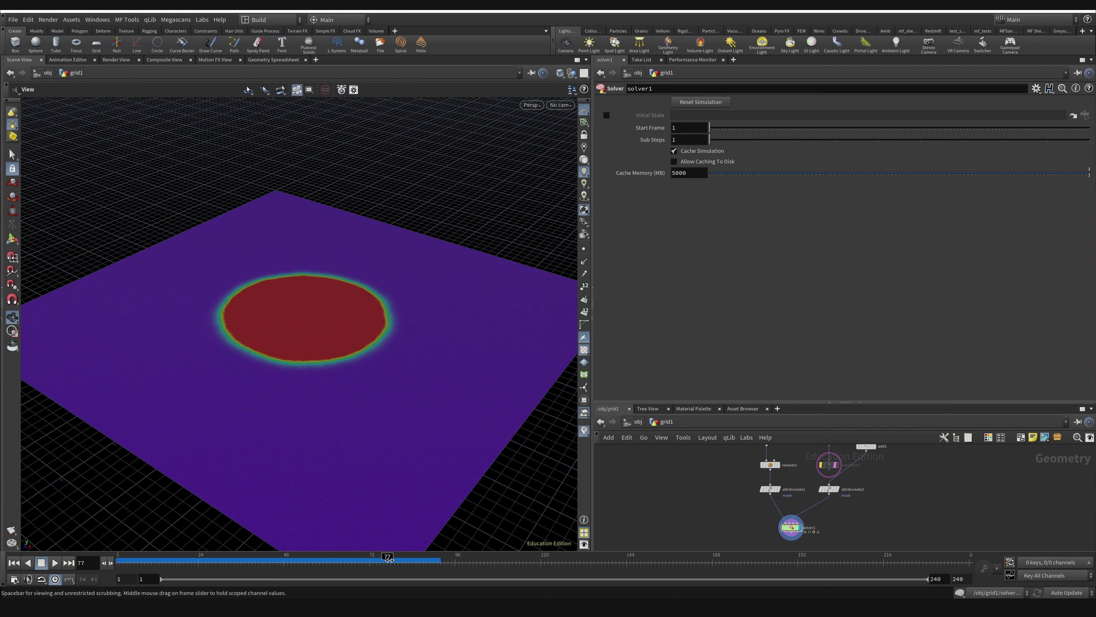
Inside solver1, move the ramp's upper key to about 0.55 and replay from frame 1.
{"action": "double_click", "coordinate": [792, 527]}
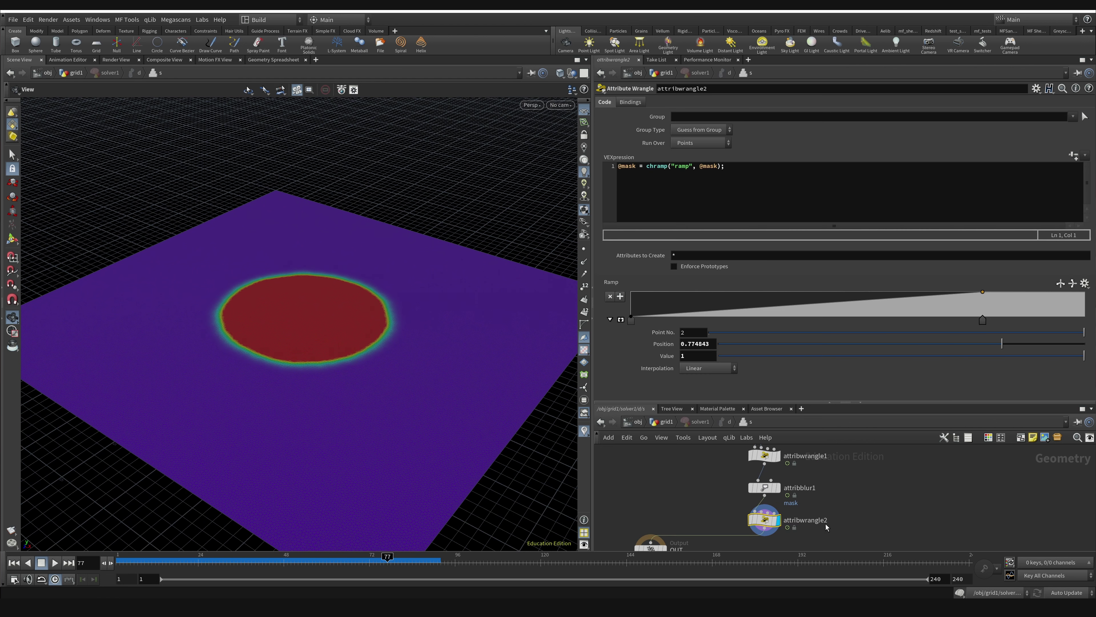
{"action": "left_click_drag", "start_coordinate": [984, 322], "coordinate": [881, 316]}
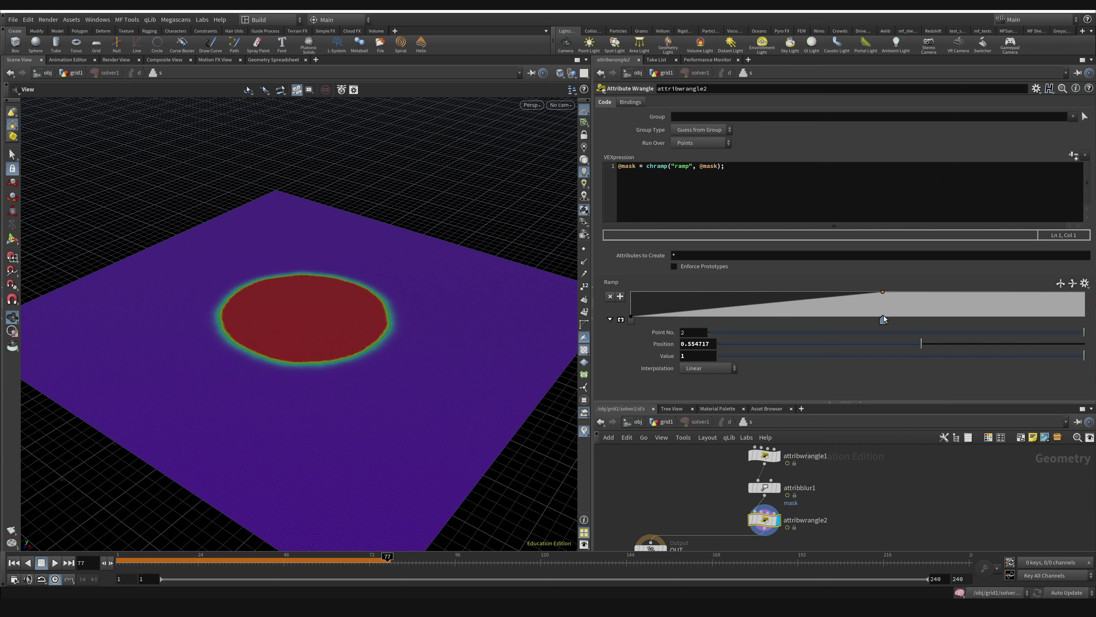
{"action": "left_click", "coordinate": [13, 562]}
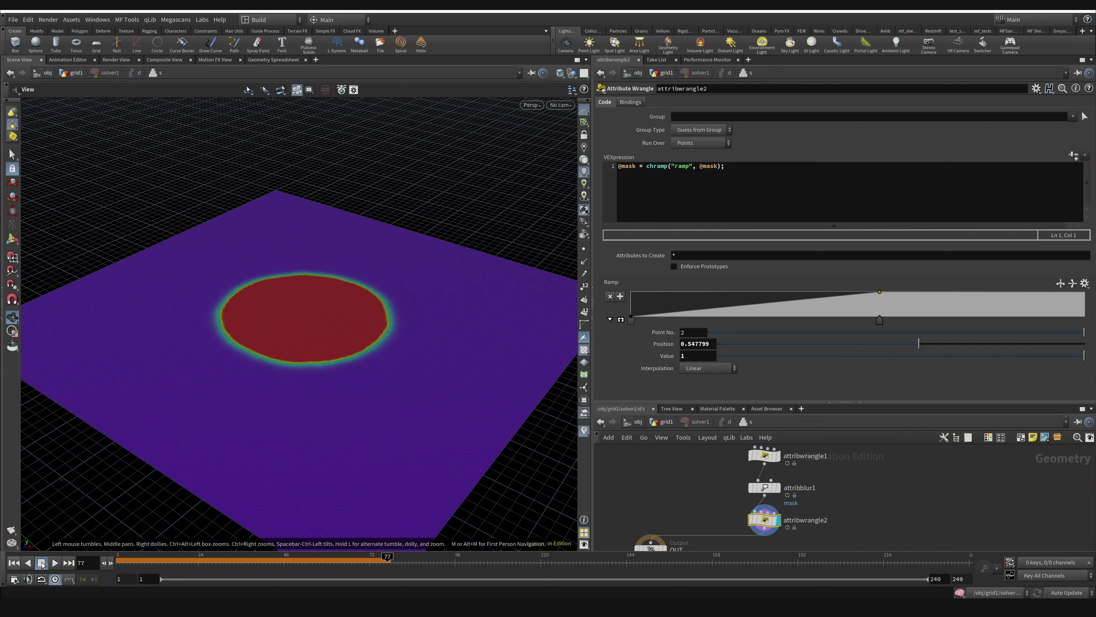
{"action": "left_click", "coordinate": [55, 562]}
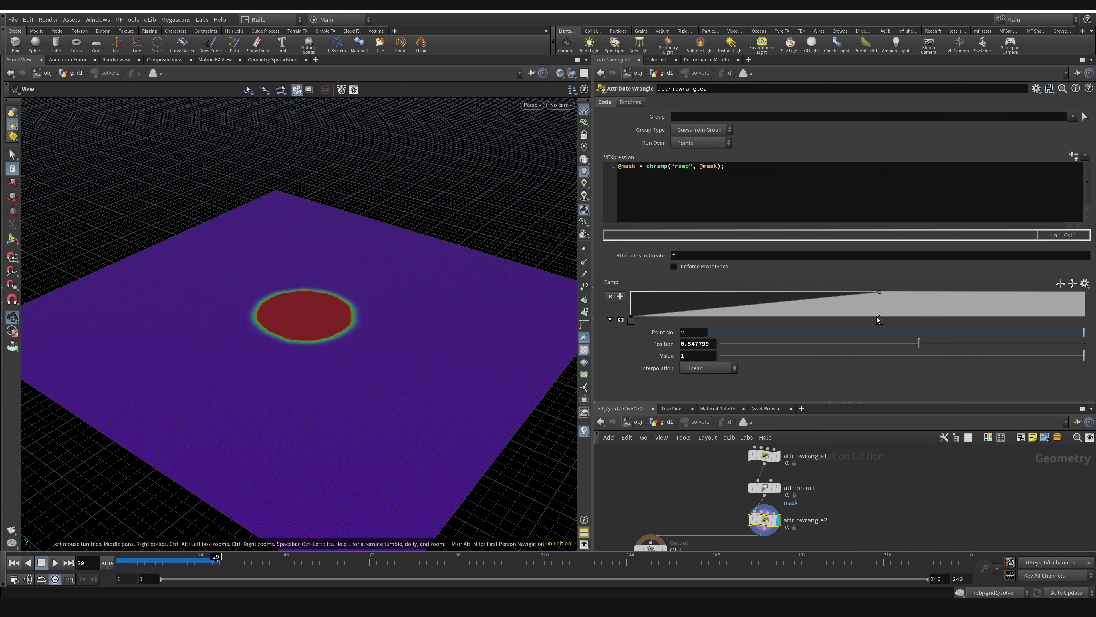
Move the ramp key to about 0.14, replay, and raise attribblur1's Blurring Iterations to 7.
{"action": "left_click_drag", "start_coordinate": [878, 319], "coordinate": [693, 319]}
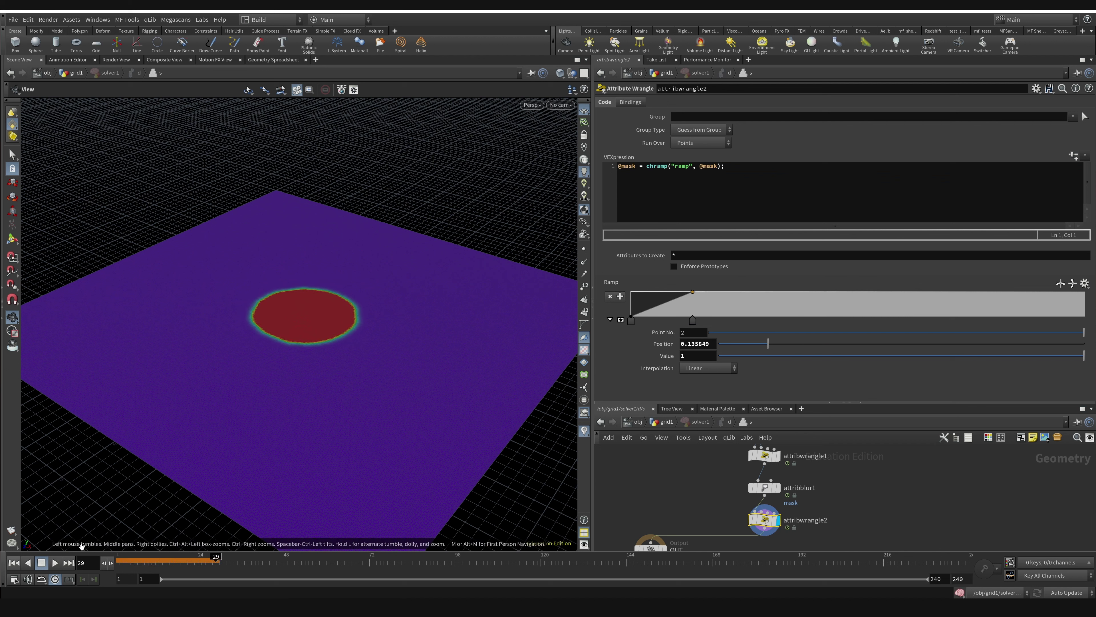
{"action": "left_click", "coordinate": [13, 562]}
{"action": "left_click", "coordinate": [55, 562]}
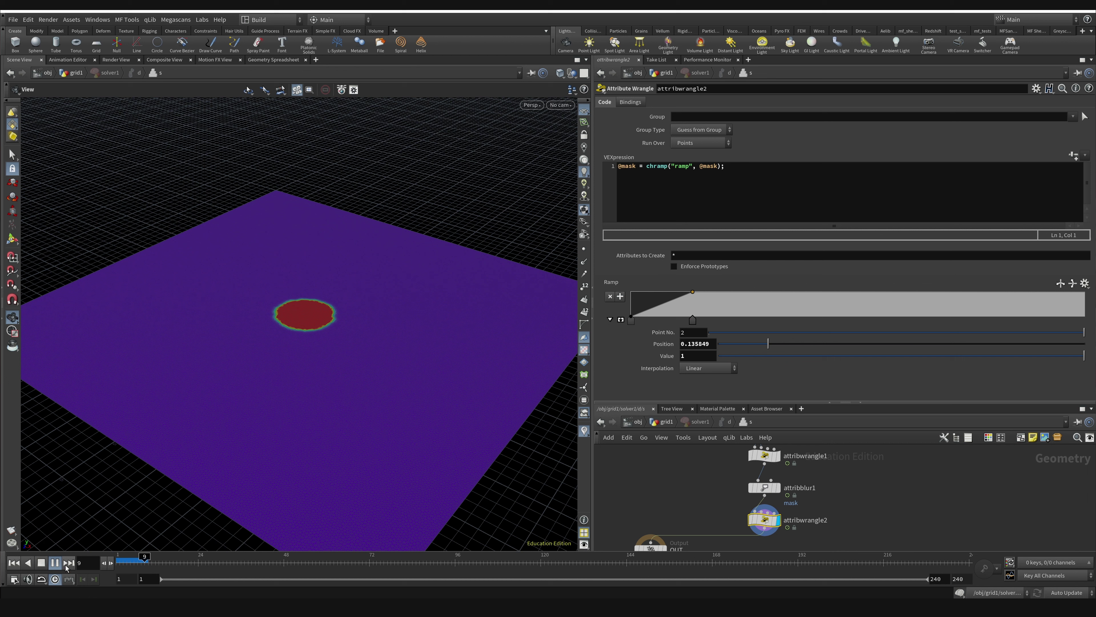
{"action": "left_click", "coordinate": [55, 562]}
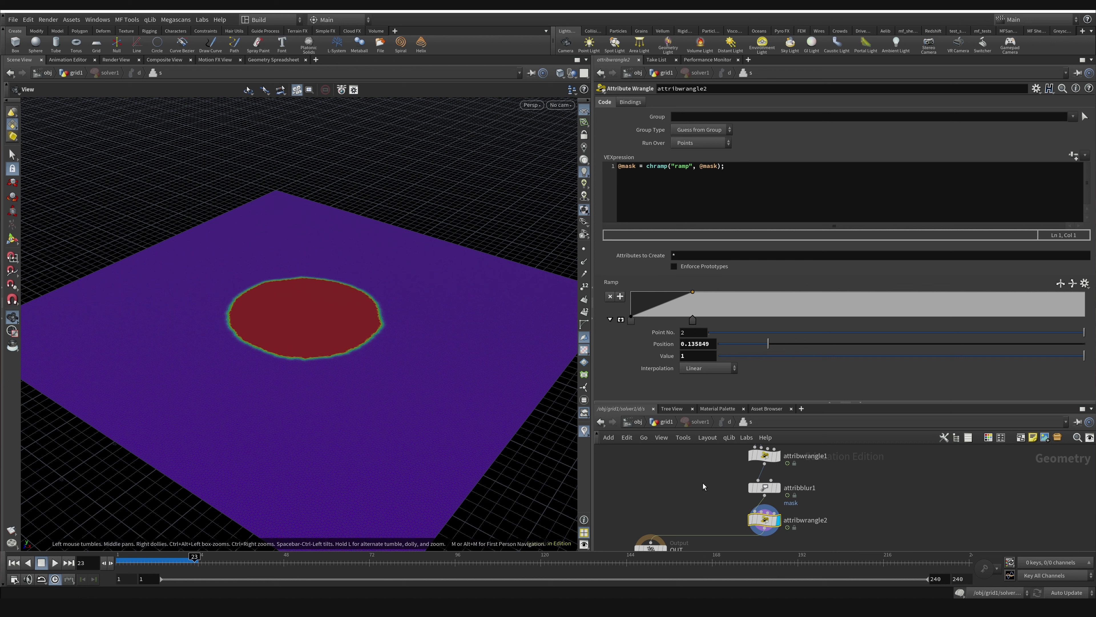
{"action": "left_click", "coordinate": [764, 487]}
{"action": "left_click_drag", "start_coordinate": [713, 139], "coordinate": [735, 138]}
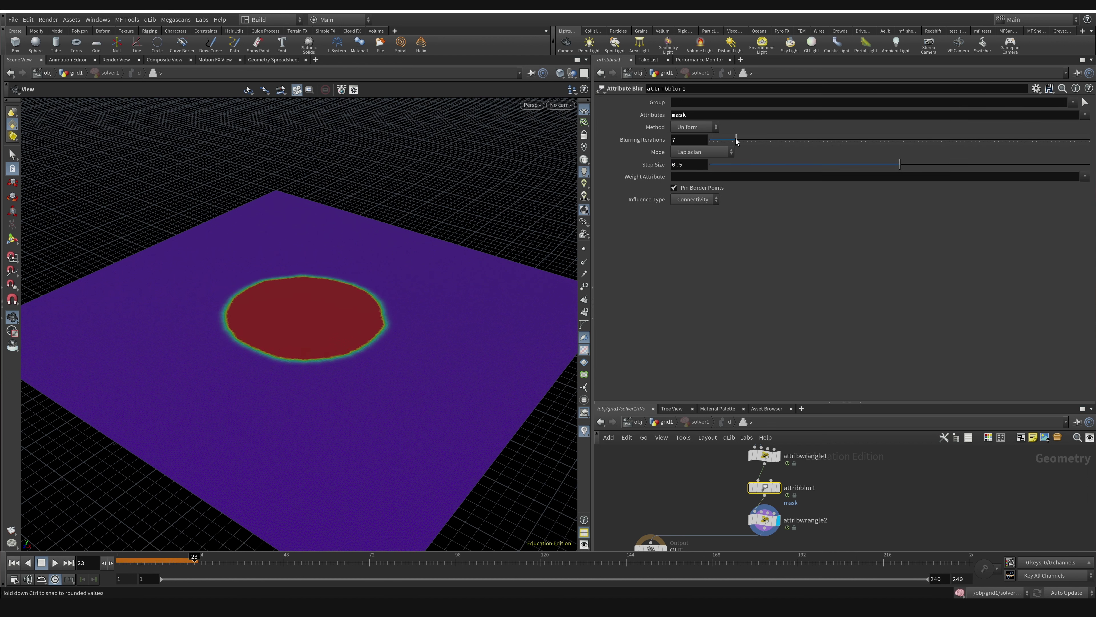
Replay the simulation, then cut attribblur1's Blurring Iterations back to 1.
{"action": "left_click", "coordinate": [14, 562]}
{"action": "left_click", "coordinate": [55, 562]}
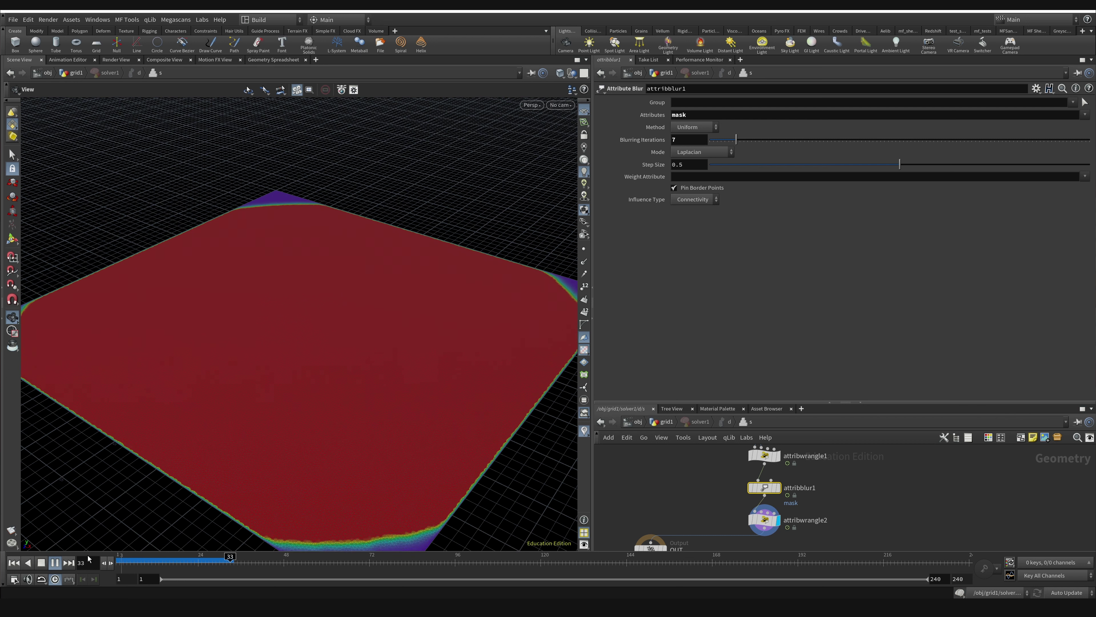
{"action": "left_click", "coordinate": [55, 562]}
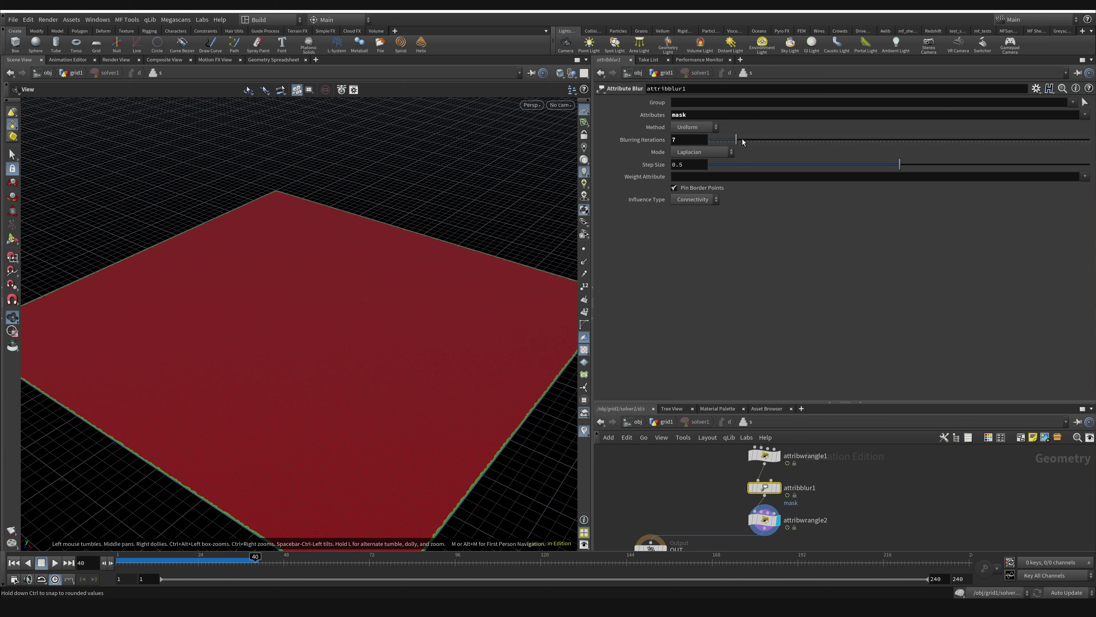
{"action": "left_click_drag", "start_coordinate": [743, 138], "coordinate": [763, 314]}
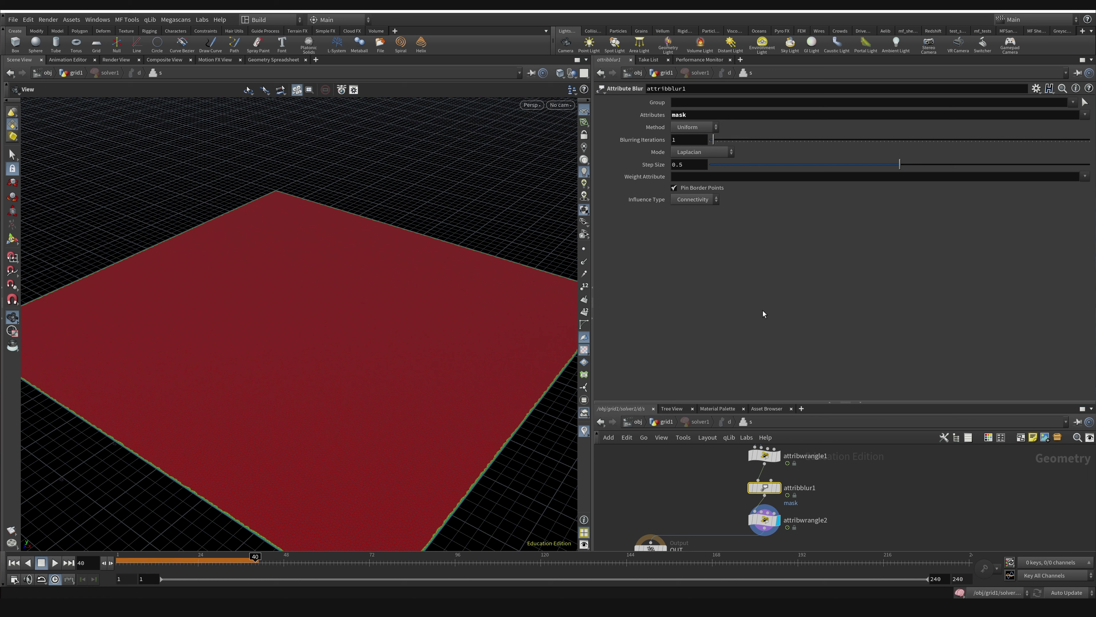
Set attribwrangle2's second ramp point Position to 0.75.
{"action": "left_click", "coordinate": [762, 522]}
{"action": "left_click_drag", "start_coordinate": [693, 321], "coordinate": [958, 322]}
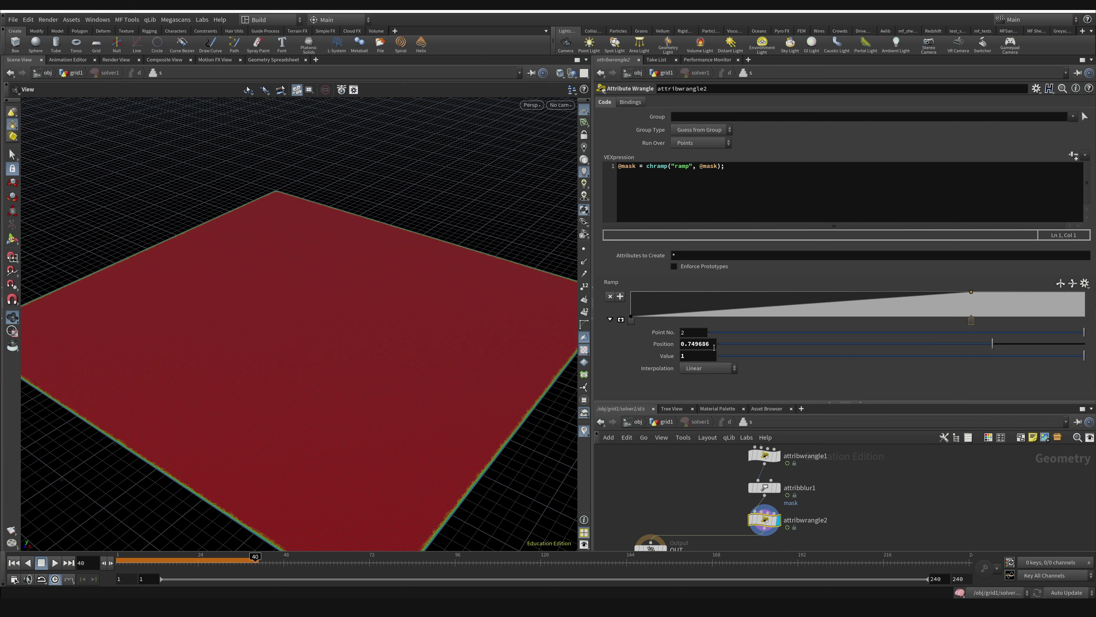
{"action": "type", "text": ".75"}
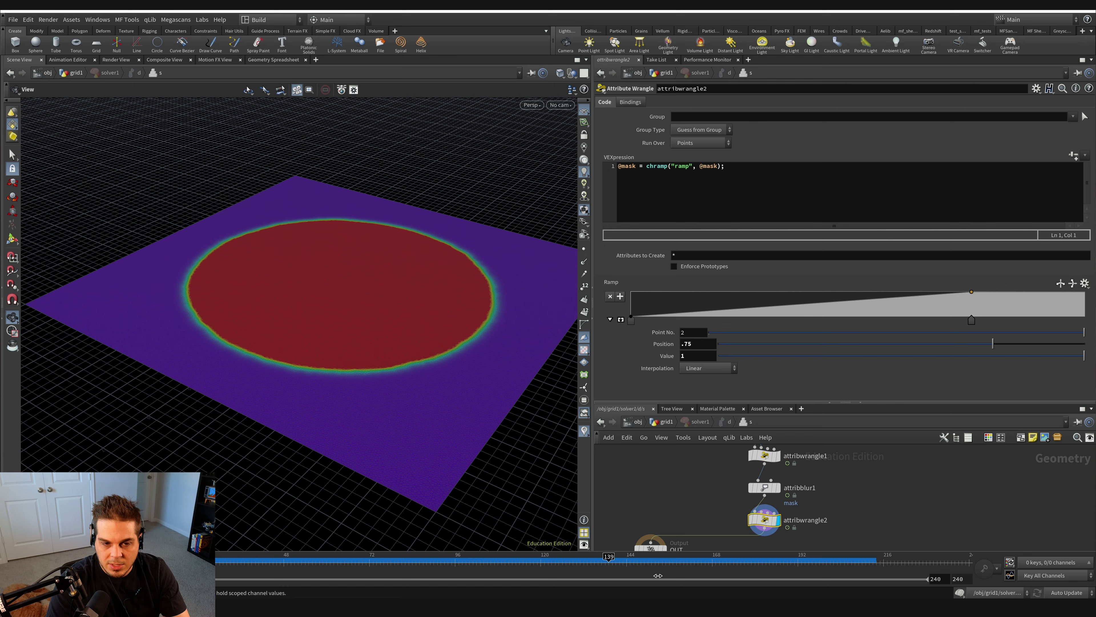
Turn off Pin Border Points on attribblur1.
{"action": "scroll", "coordinate": [339, 386], "scroll_direction": "up", "scroll_amount": 5}
{"action": "left_click_drag", "start_coordinate": [339, 386], "coordinate": [306, 384]}
{"action": "left_click", "coordinate": [764, 487]}
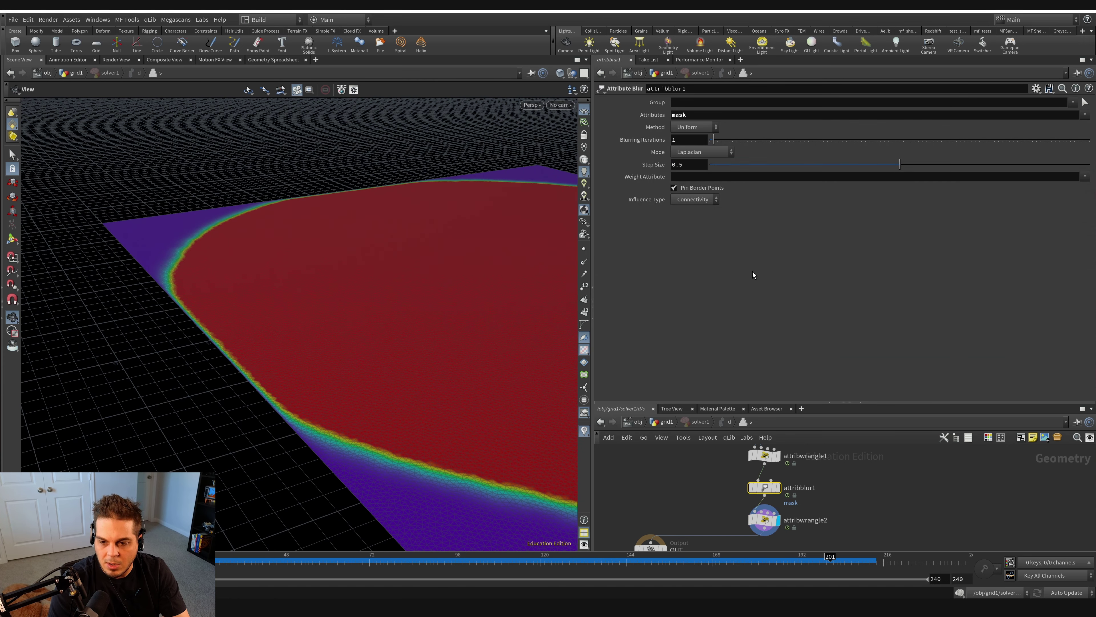
{"action": "left_click", "coordinate": [692, 188]}
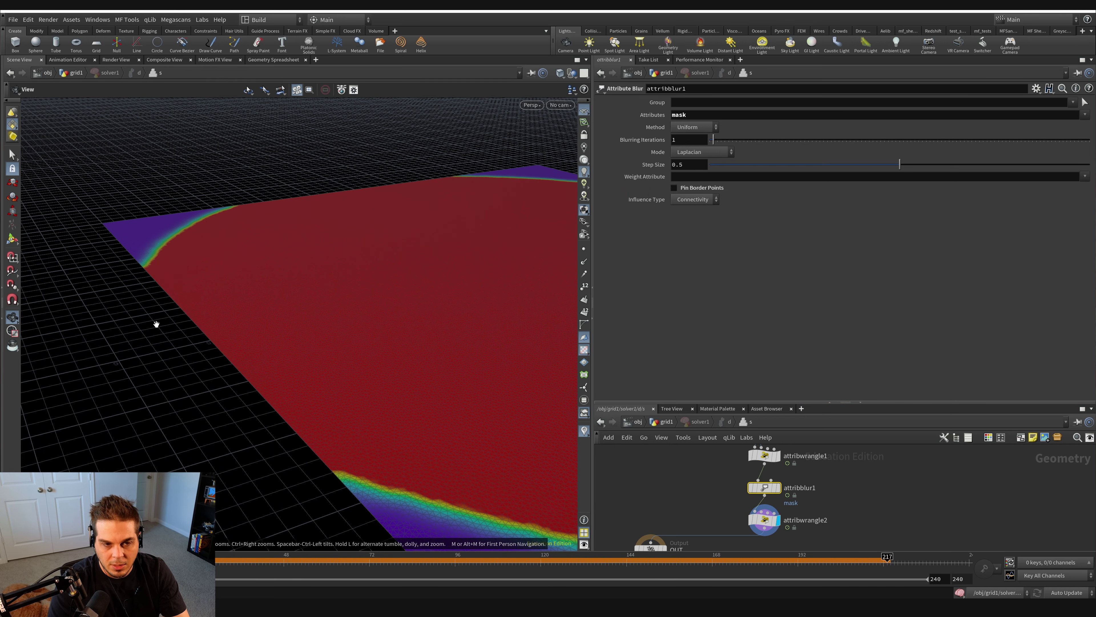
Inspect the mask edge up close, then return to the grid1 network.
{"action": "right_click_drag", "start_coordinate": [222, 363], "coordinate": [289, 402]}
{"action": "left_click_drag", "start_coordinate": [288, 403], "coordinate": [249, 420]}
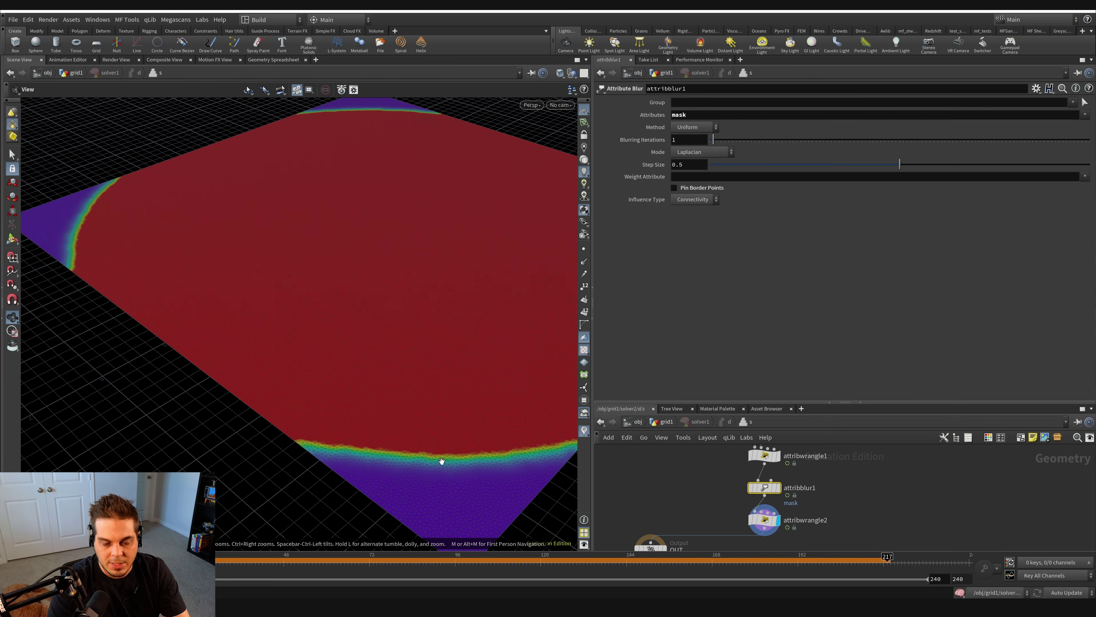
{"action": "key", "text": "h"}
{"action": "key", "text": "u"}
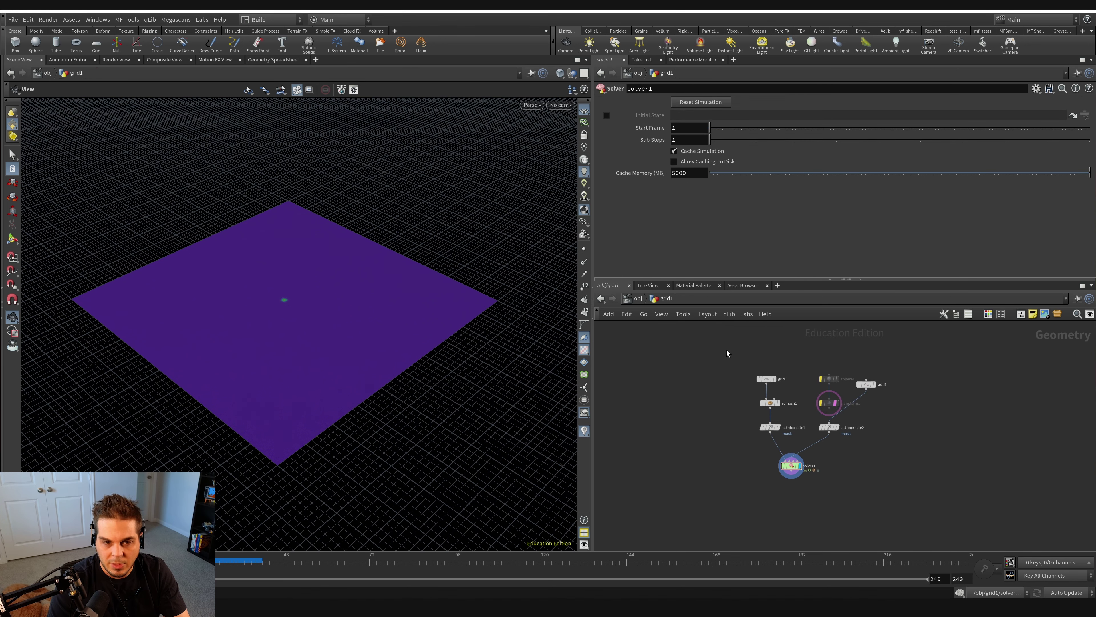
Add a Curve Bezier node, curve1, to the grid1 network.
{"action": "key", "text": "Tab"}
{"action": "type", "text": "curve"}
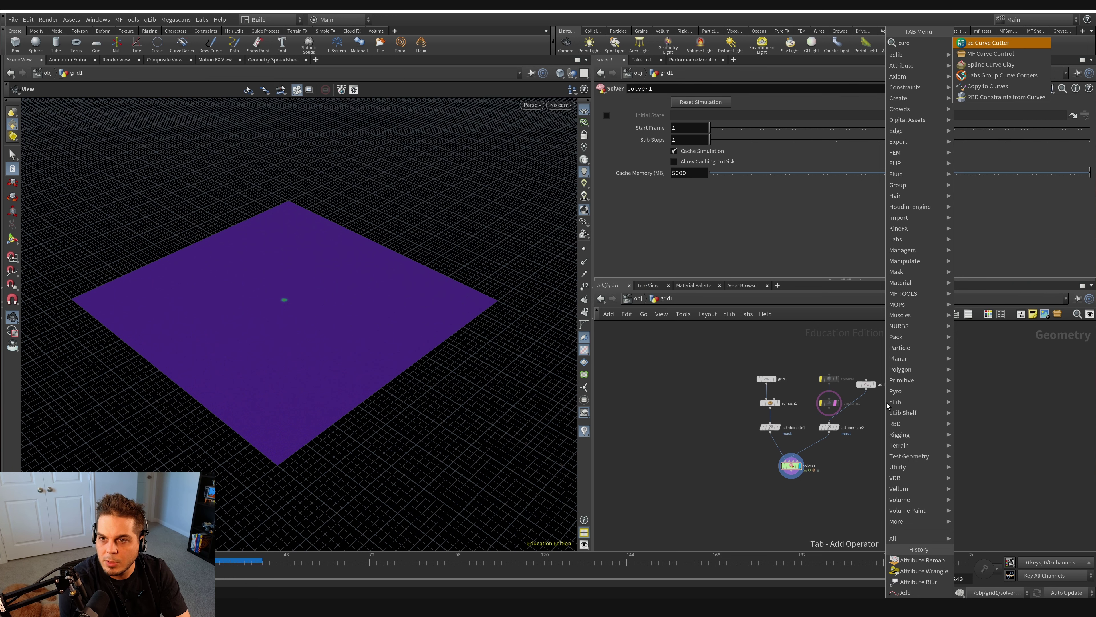
{"action": "key", "text": "Return"}
{"action": "left_click", "coordinate": [885, 434]}
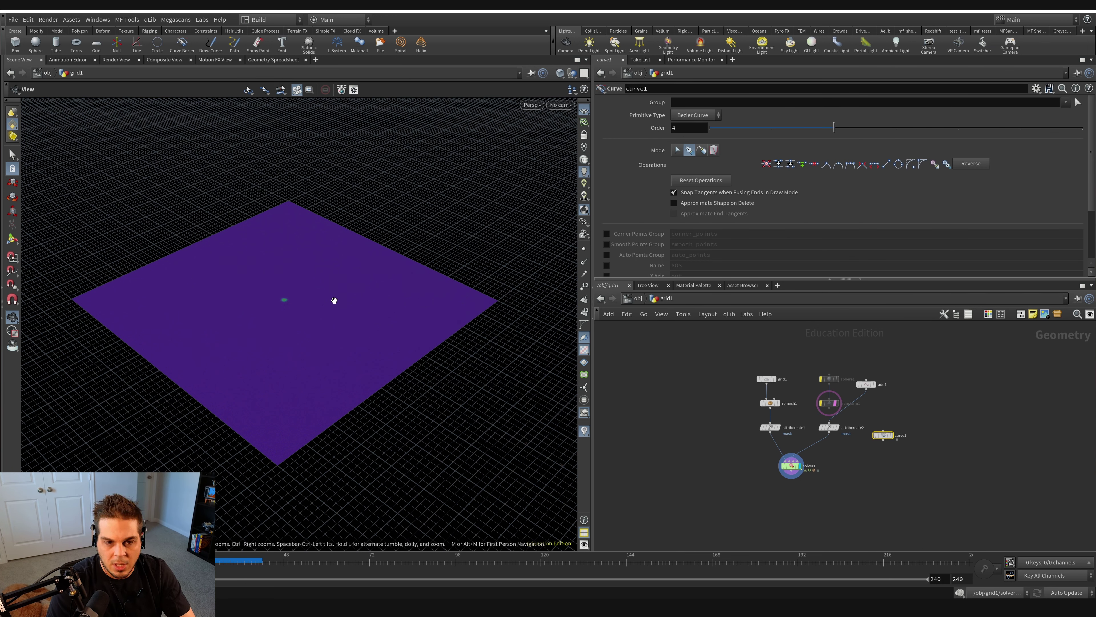
In the top view, draw a winding S-shaped Bezier curve across the grid.
{"action": "key", "text": "space+2"}
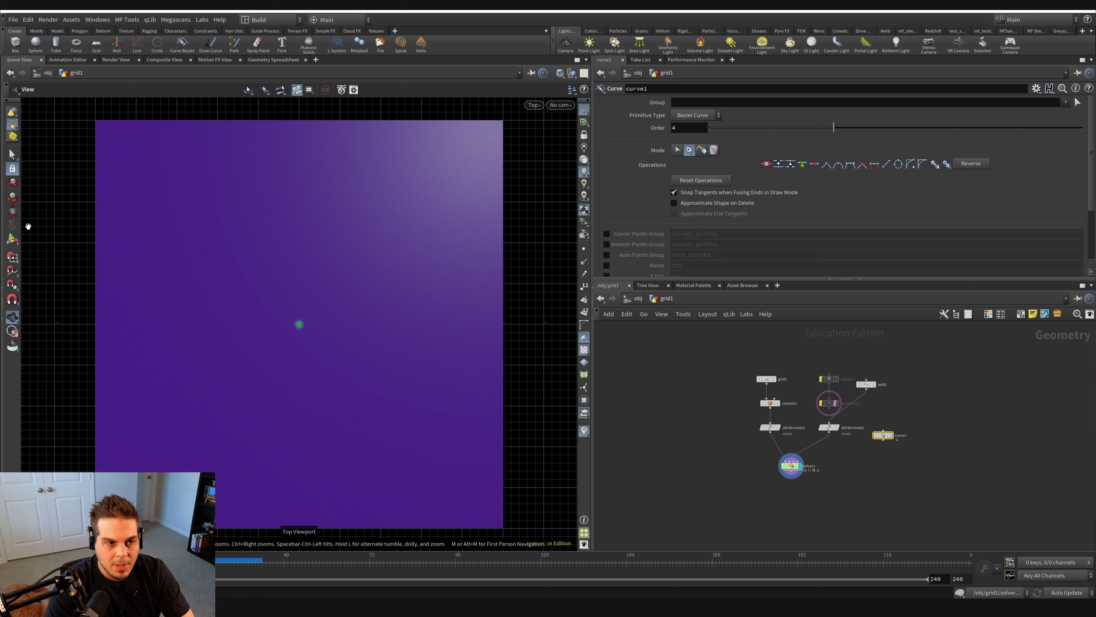
{"action": "key", "text": "Return"}
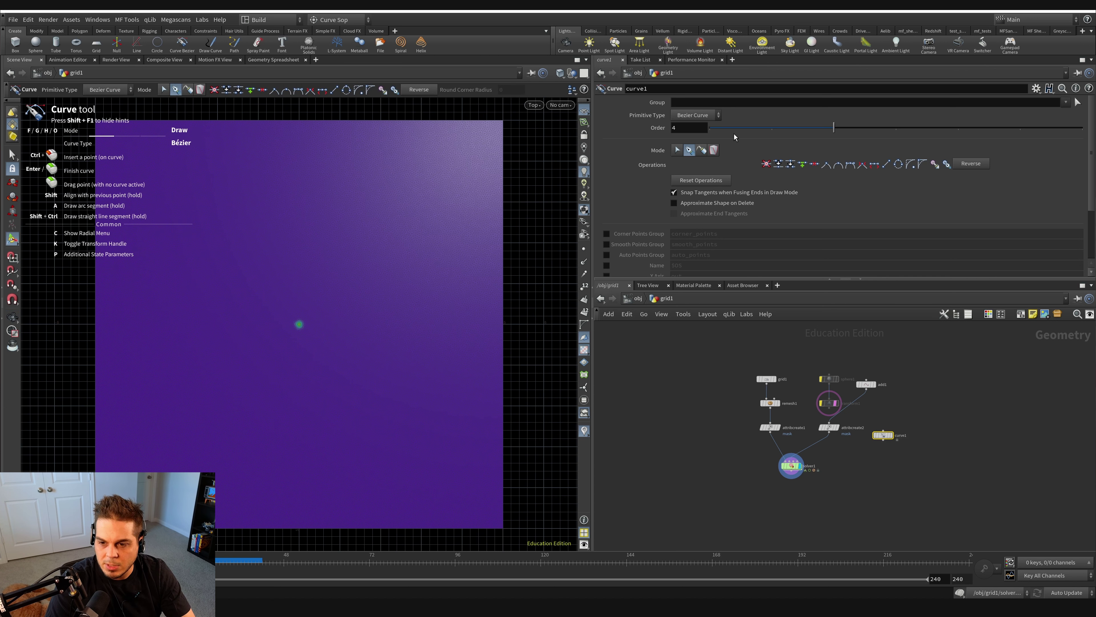
{"action": "mouse_move", "coordinate": [535, 146]}
{"action": "left_mouse_down"}
{"action": "mouse_move", "coordinate": [371, 149]}
{"action": "mouse_move", "coordinate": [277, 248]}
{"action": "mouse_move", "coordinate": [269, 409]}
{"action": "mouse_move", "coordinate": [204, 431]}
{"action": "left_mouse_up"}
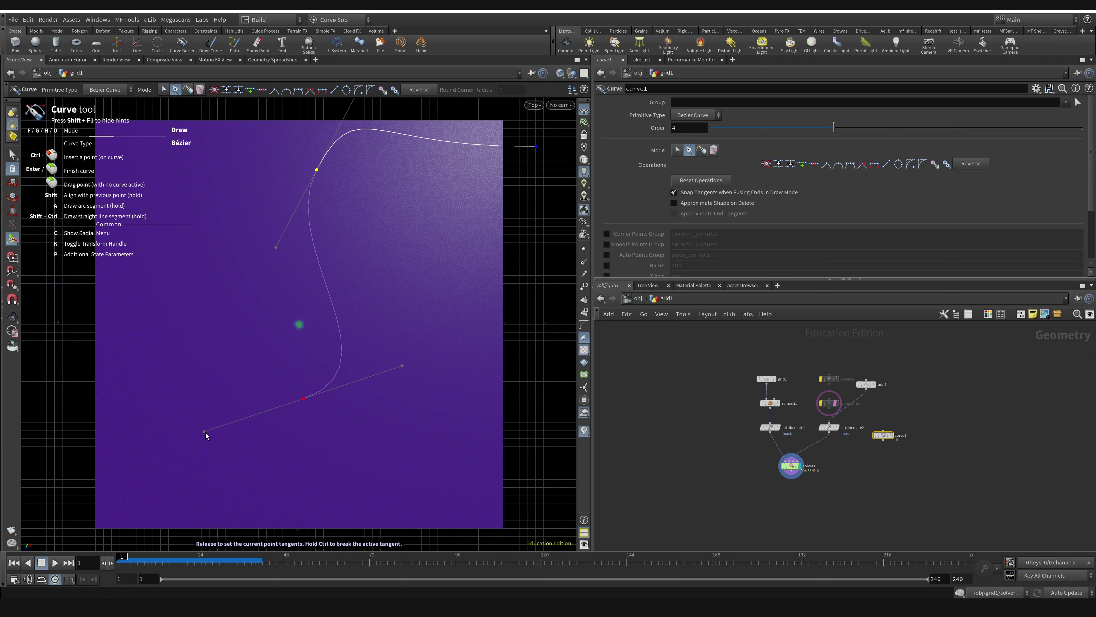
{"action": "left_click_drag", "start_coordinate": [70, 467], "coordinate": [34, 550]}
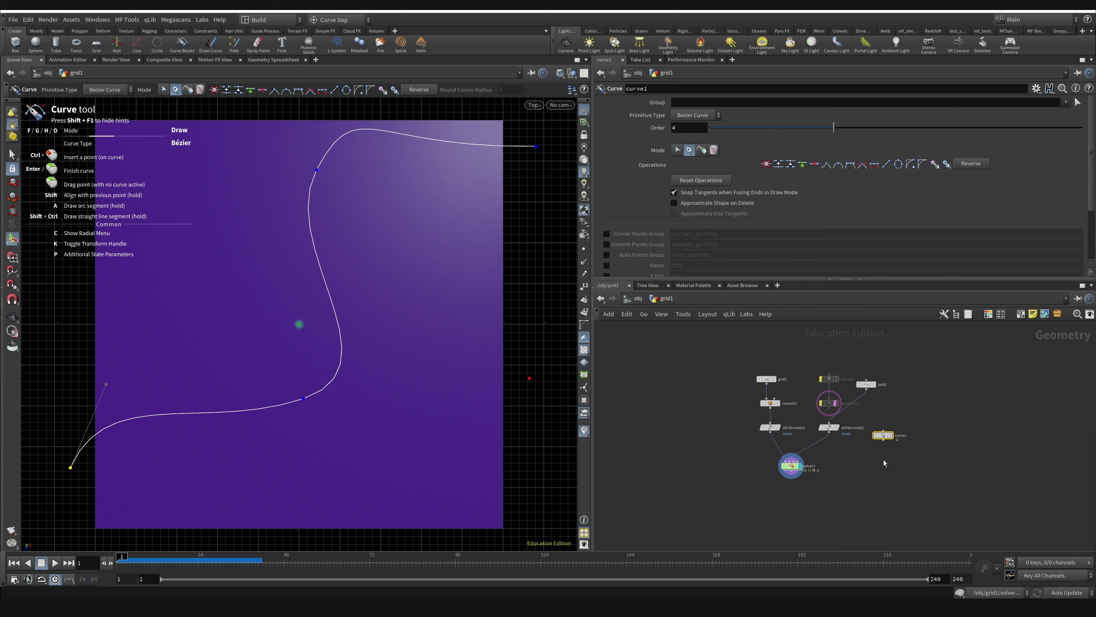
{"action": "key", "text": "Tab"}
Add a Resample node under curve1, set to 500 maximum segments instead of maximum segment length.
{"action": "type", "text": "resample"}
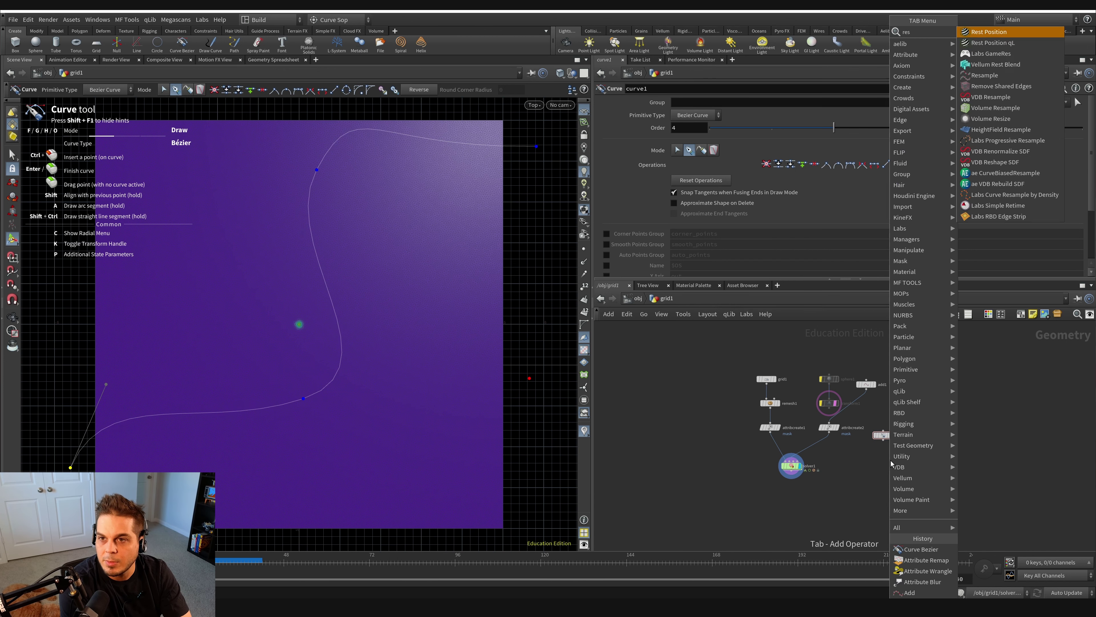
{"action": "key", "text": "Return"}
{"action": "left_click_drag", "start_coordinate": [883, 439], "coordinate": [879, 471]}
{"action": "left_click", "coordinate": [888, 475]}
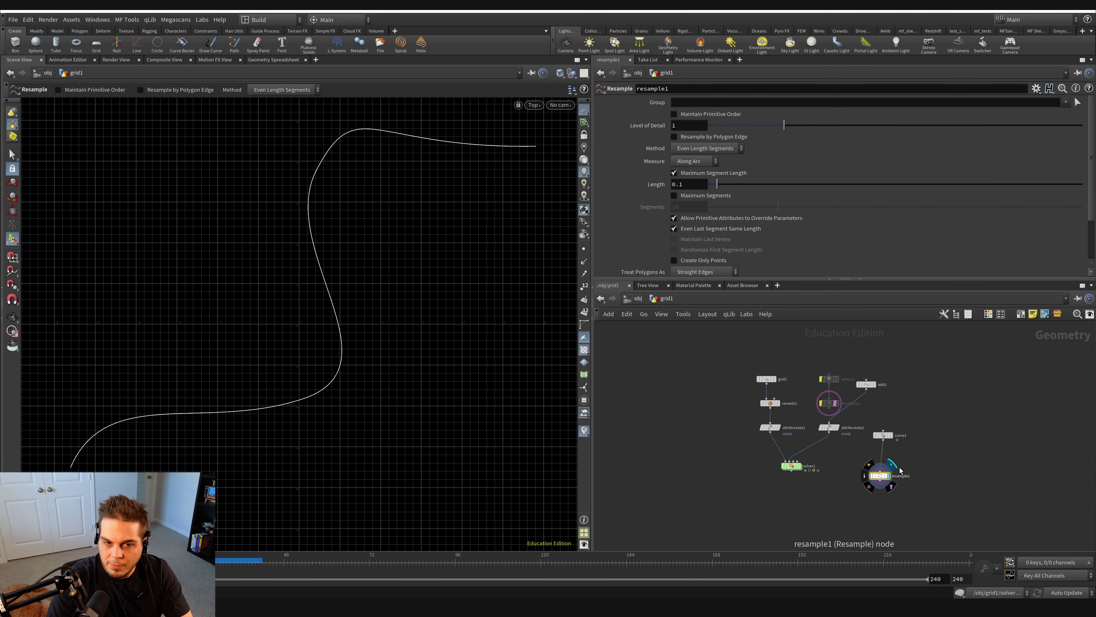
{"action": "left_click", "coordinate": [674, 173]}
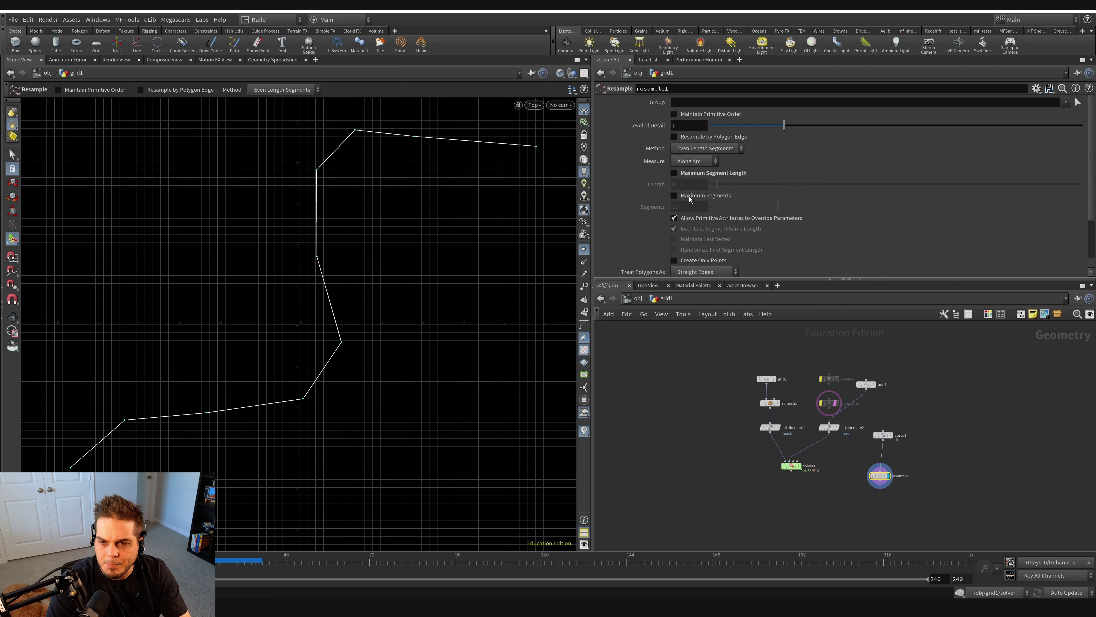
{"action": "left_click", "coordinate": [690, 198]}
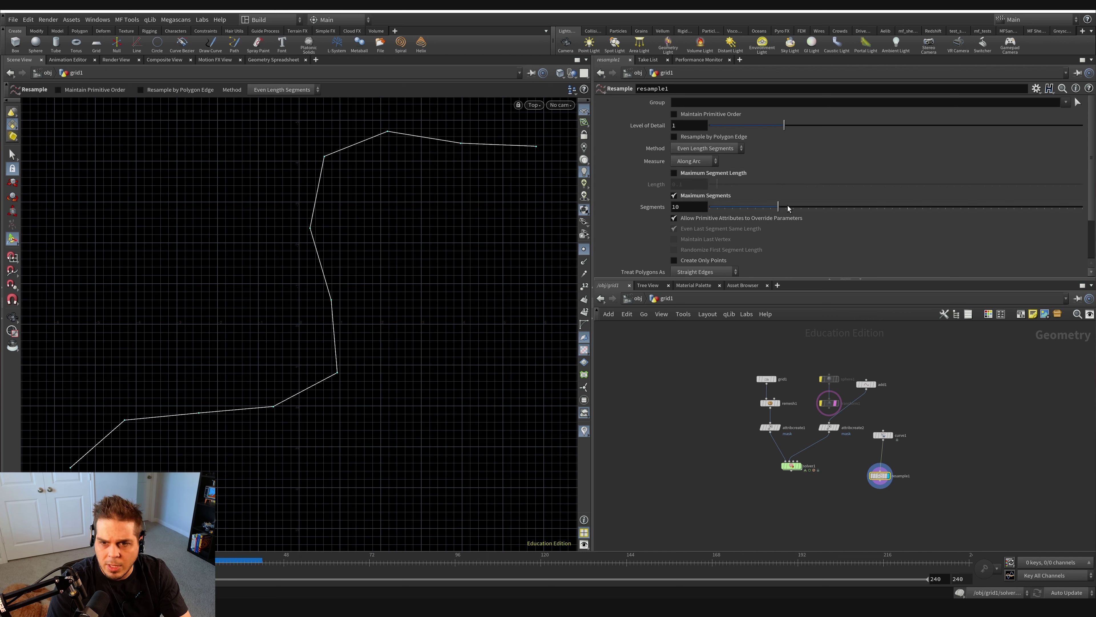
{"action": "left_click_drag", "start_coordinate": [787, 208], "coordinate": [1082, 207]}
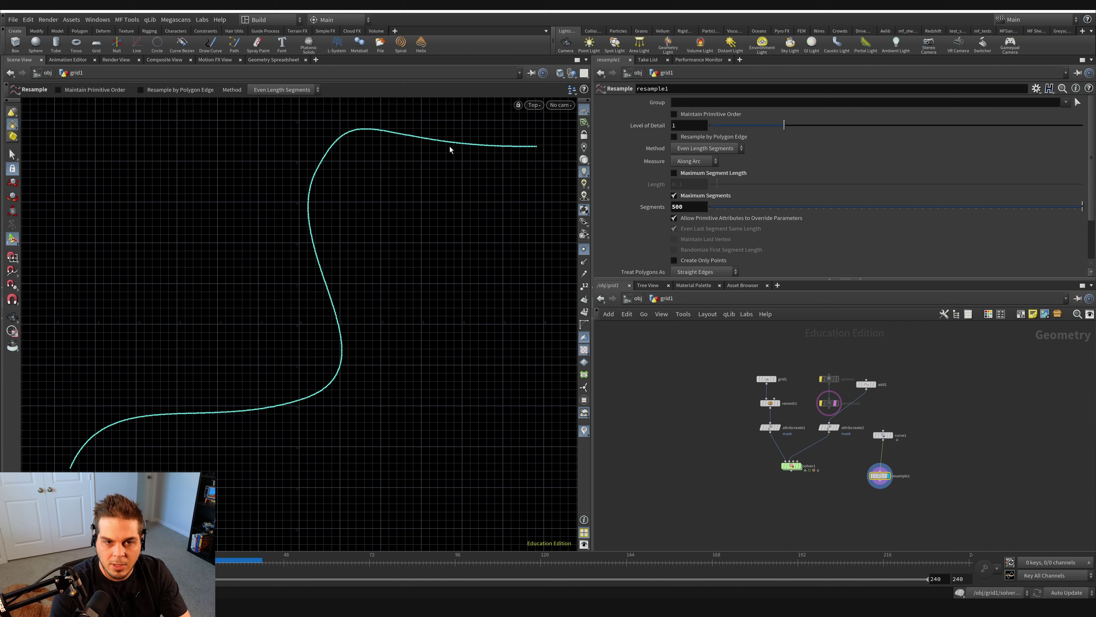
{"action": "left_click_drag", "start_coordinate": [871, 501], "coordinate": [890, 433]}
{"action": "key", "text": "l"}
Place a new Carve node below resample1.
{"action": "key", "text": "Tab"}
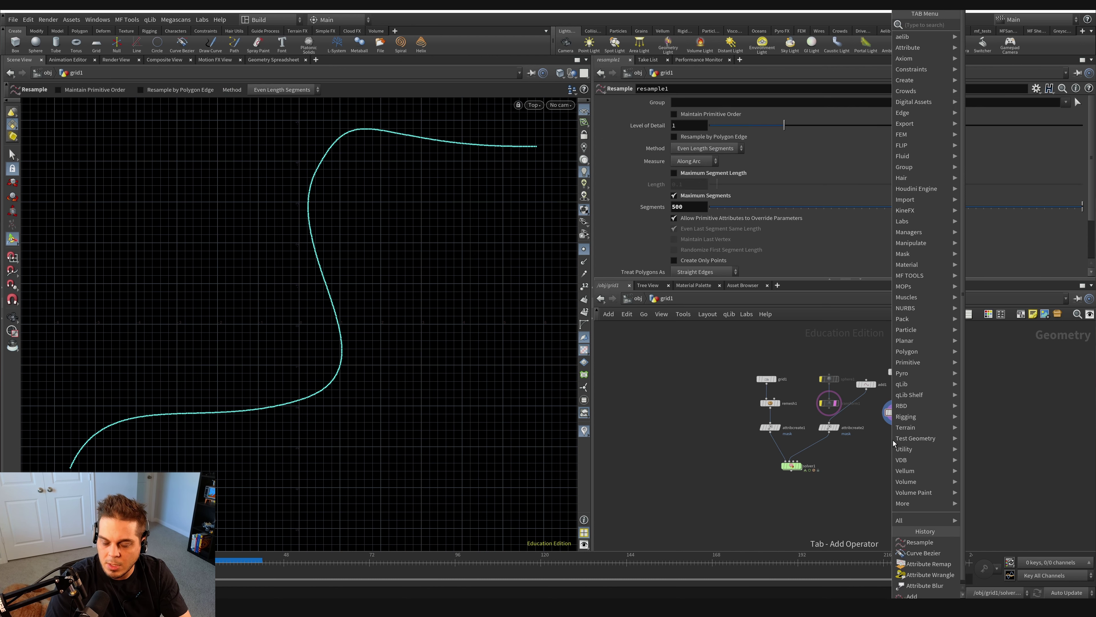
{"action": "type", "text": "polyframe"}
{"action": "key", "text": "Return"}
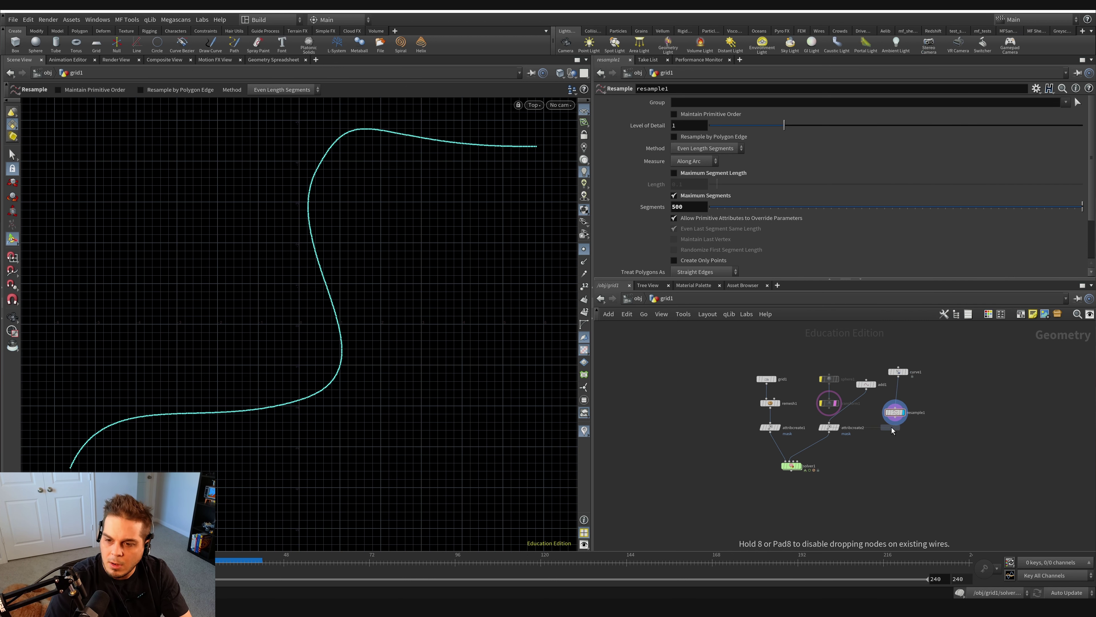
{"action": "left_click", "coordinate": [891, 429]}
Wire carve1 into attribcreate2 and set the carve's First U to 0.
{"action": "left_click", "coordinate": [895, 449]}
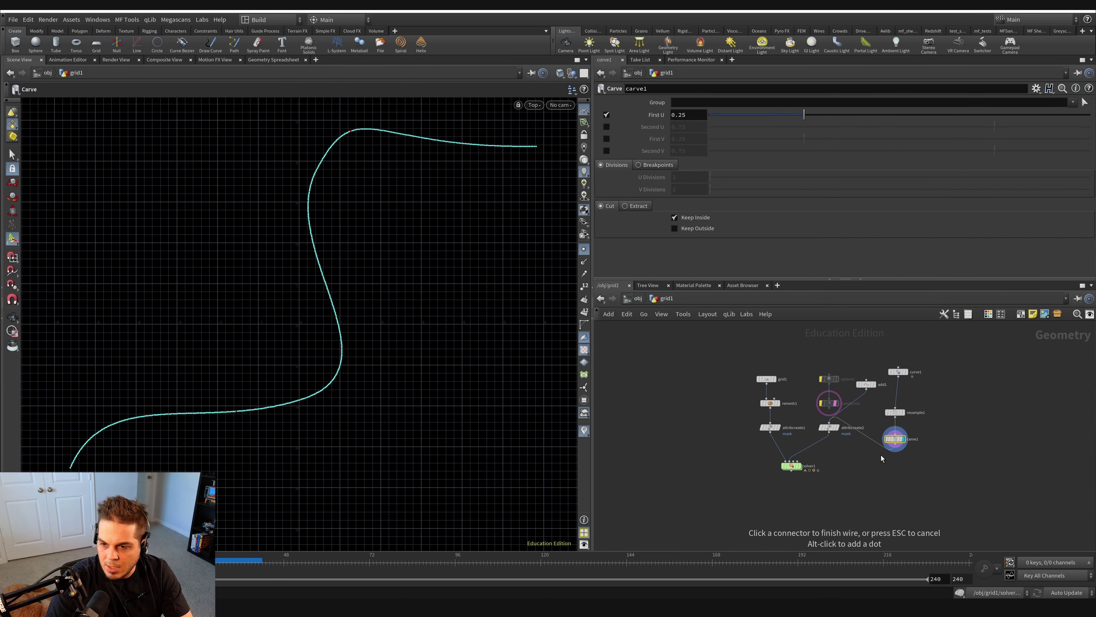
{"action": "left_click", "coordinate": [881, 455]}
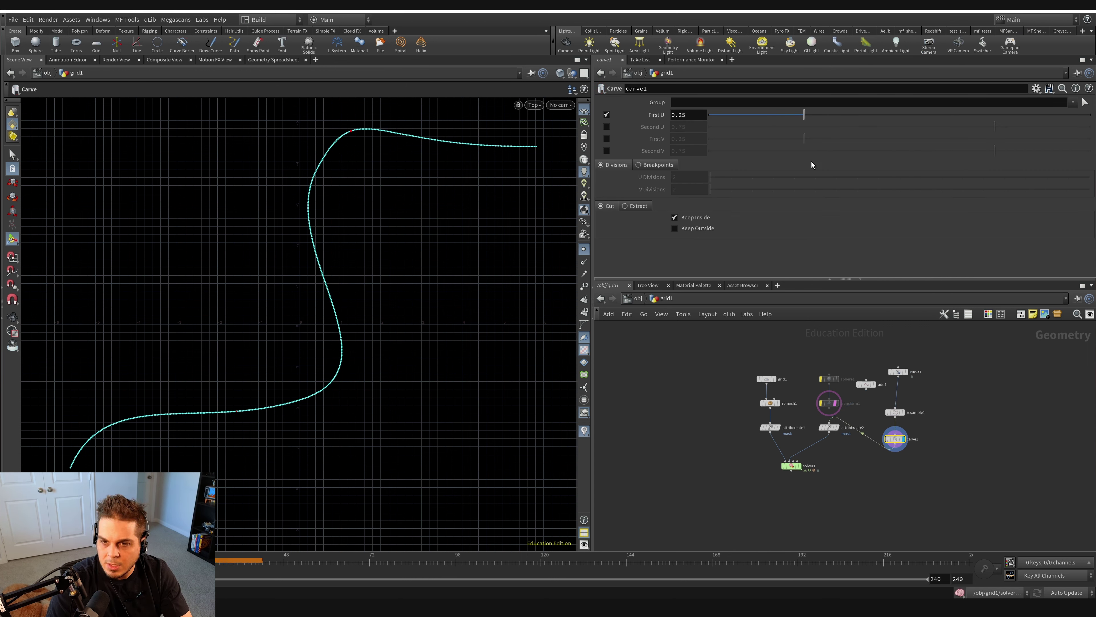
{"action": "left_click_drag", "start_coordinate": [801, 117], "coordinate": [623, 128]}
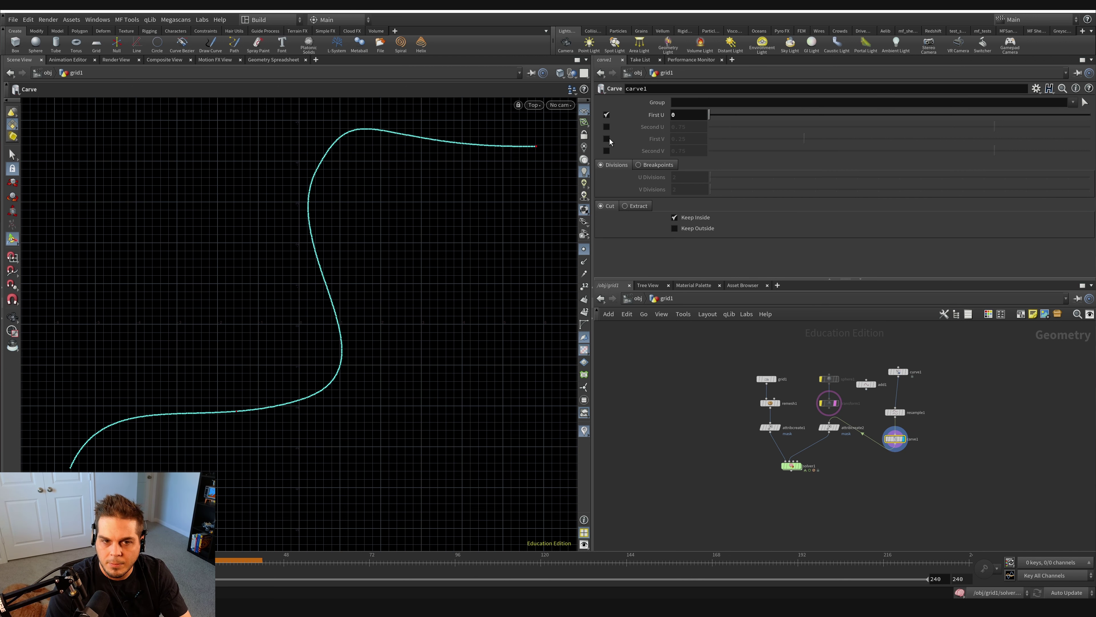
{"action": "left_click", "coordinate": [833, 404]}
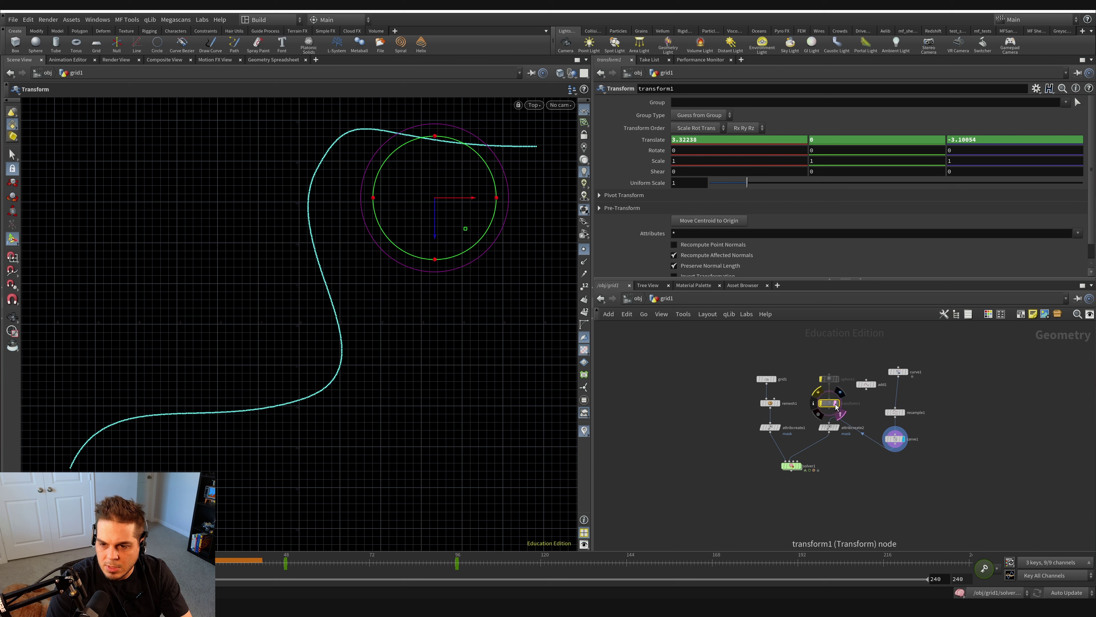
{"action": "left_click", "coordinate": [902, 441]}
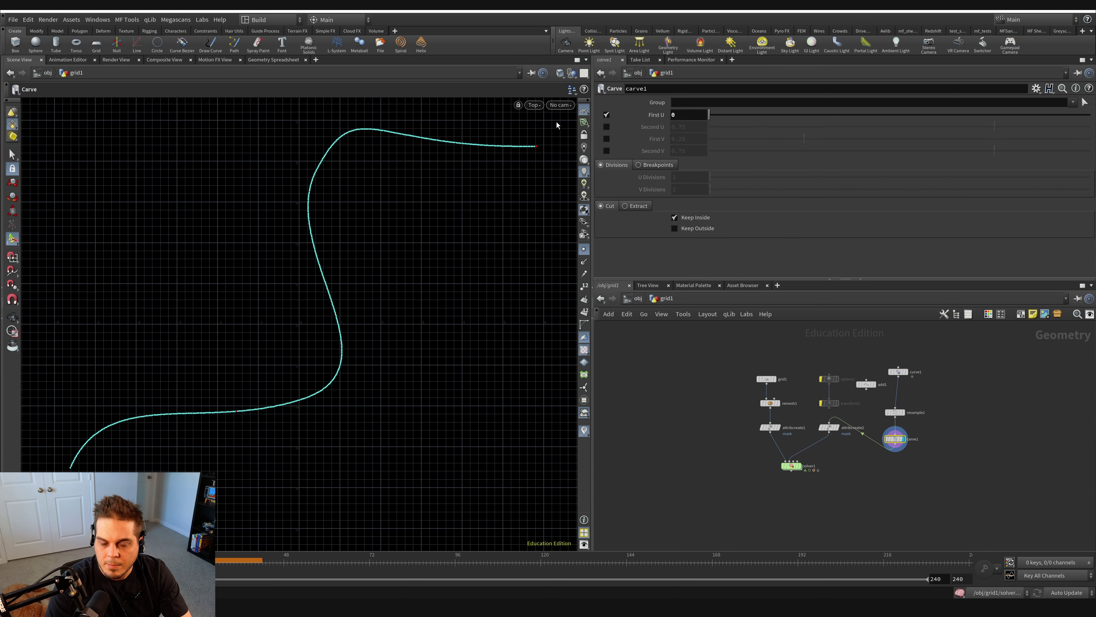
Toggle the curve's point display off and back on, then bring up the Labs viewport utilities.
{"action": "left_click", "coordinate": [584, 250]}
{"action": "left_click", "coordinate": [585, 252]}
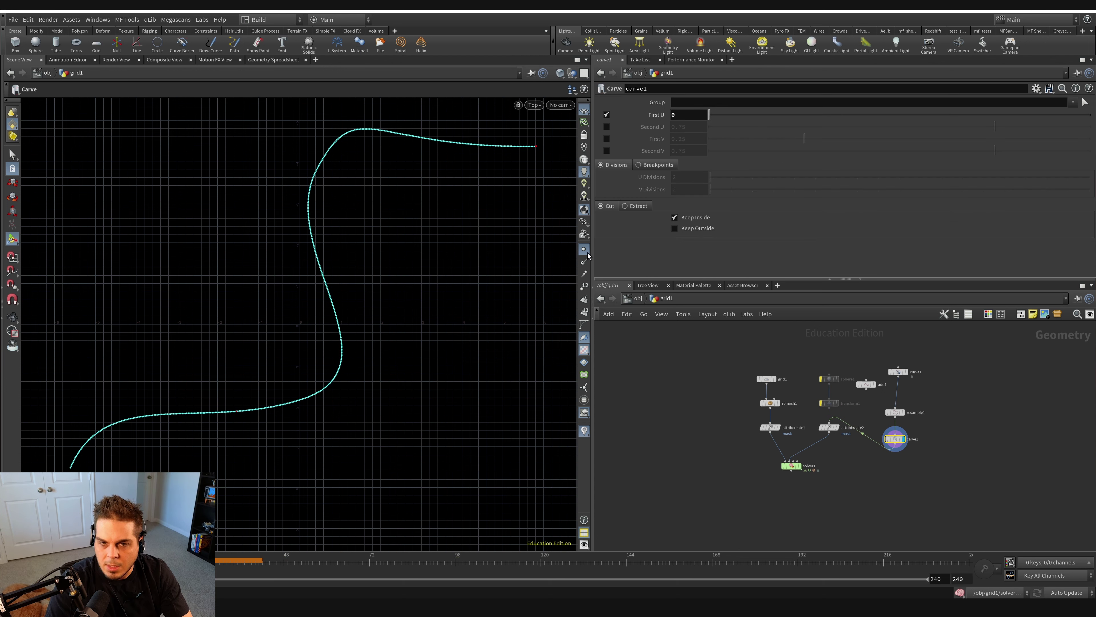
{"action": "left_click", "coordinate": [202, 19]}
Reset the viewport and enable carve1's Second U, setting it to 0.
{"action": "left_click", "coordinate": [217, 60]}
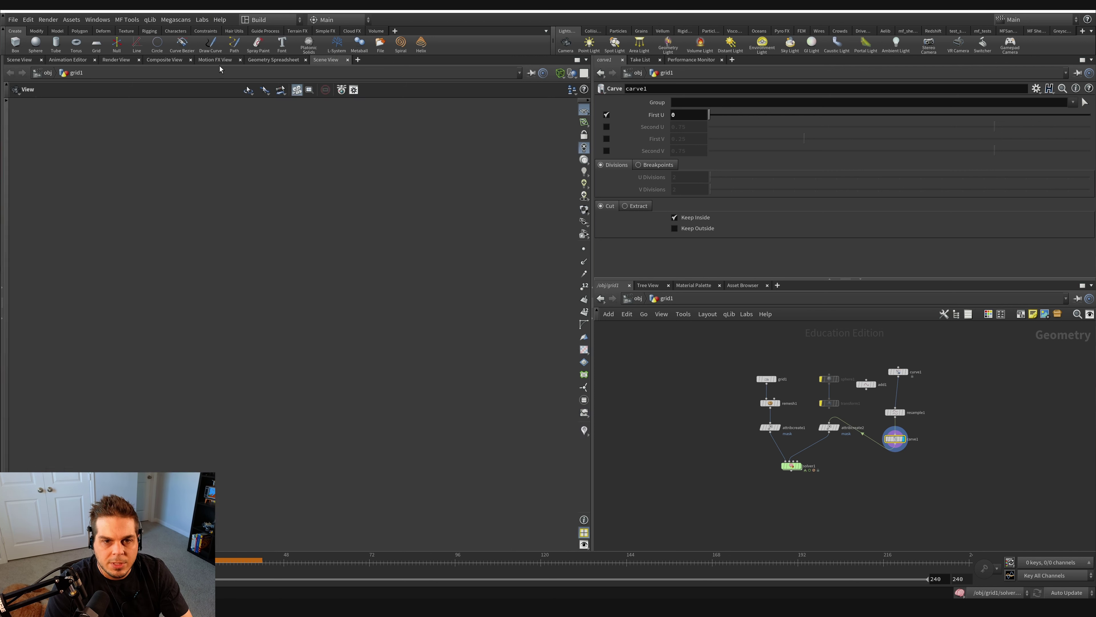
{"action": "left_click", "coordinate": [903, 439]}
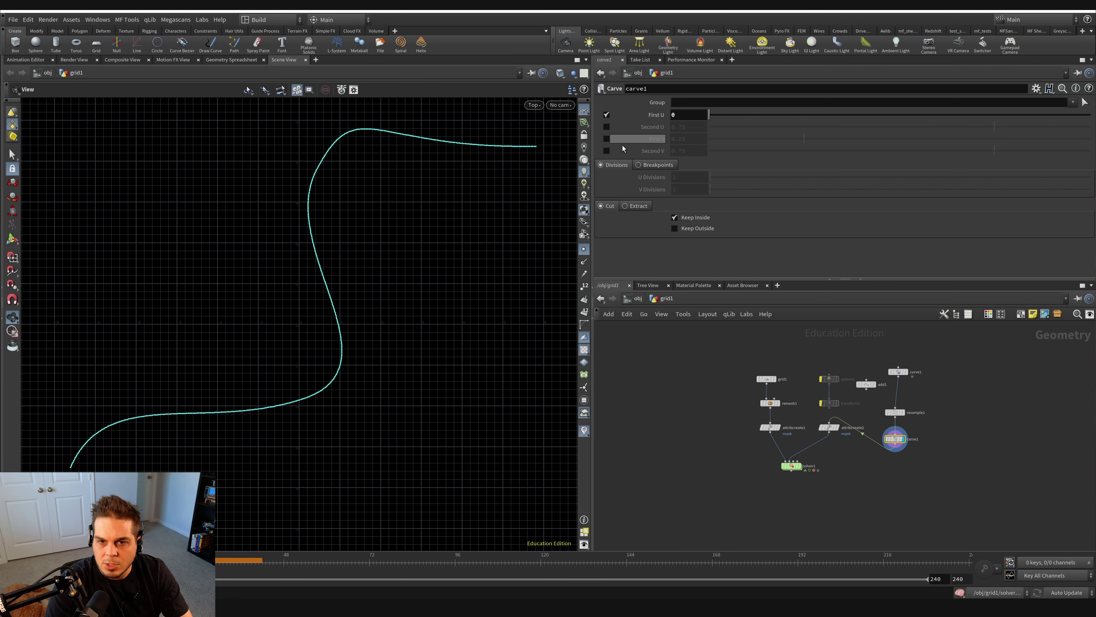
{"action": "mouse_move", "coordinate": [709, 114]}
{"action": "left_mouse_down"}
{"action": "mouse_move", "coordinate": [888, 116]}
{"action": "mouse_move", "coordinate": [709, 116]}
{"action": "left_mouse_up"}
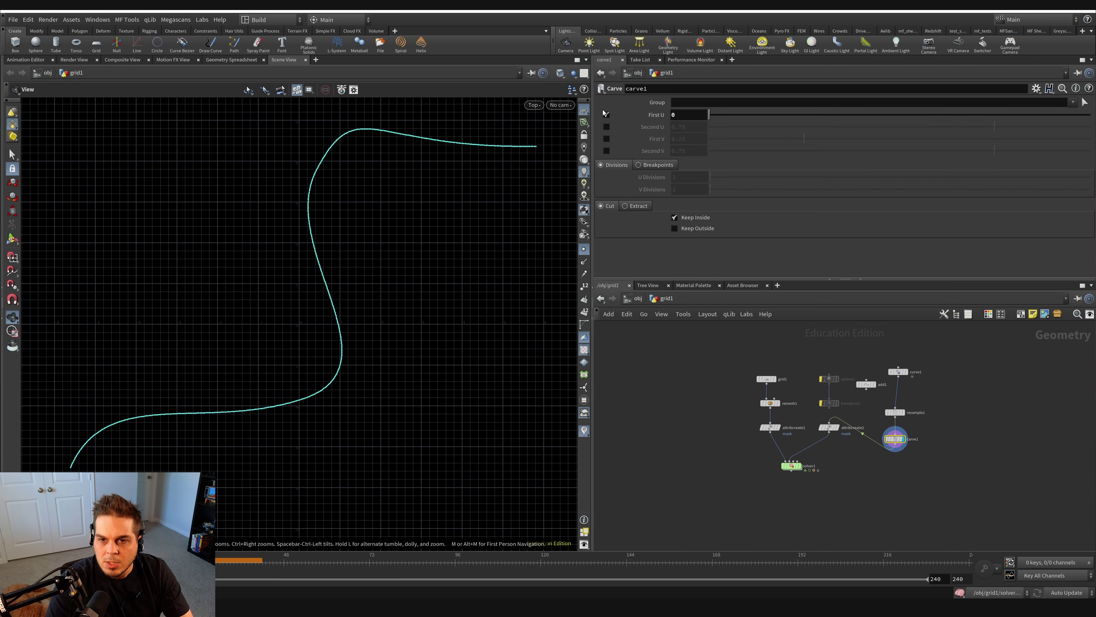
{"action": "left_click", "coordinate": [606, 126]}
{"action": "middle_click_drag", "start_coordinate": [665, 128], "coordinate": [665, 128]}
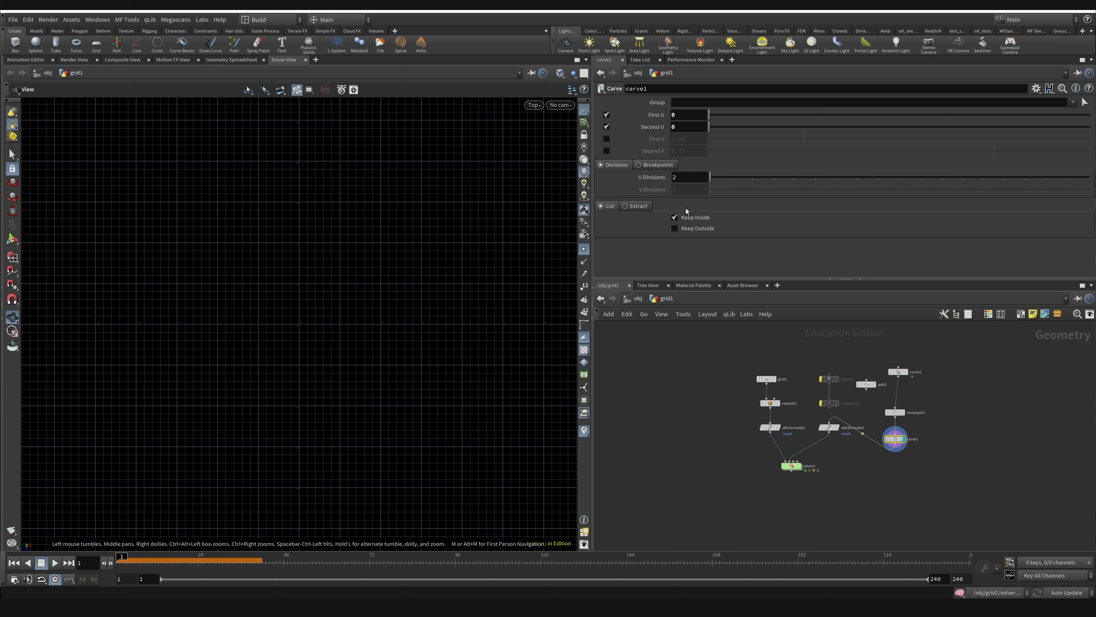
Keyframe Second U at 0 on frame 1 and 1 on frame 96, then display solver1.
{"action": "left_click", "coordinate": [652, 126], "text": "alt"}
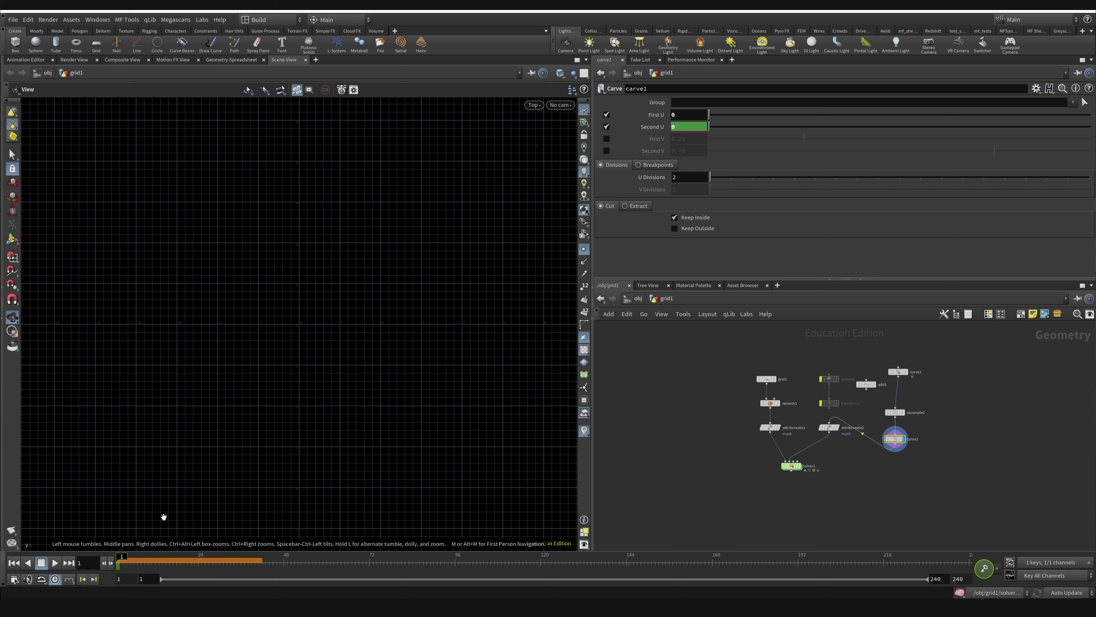
{"action": "left_click_drag", "start_coordinate": [147, 563], "coordinate": [456, 562]}
{"action": "left_click_drag", "start_coordinate": [709, 126], "coordinate": [1090, 127]}
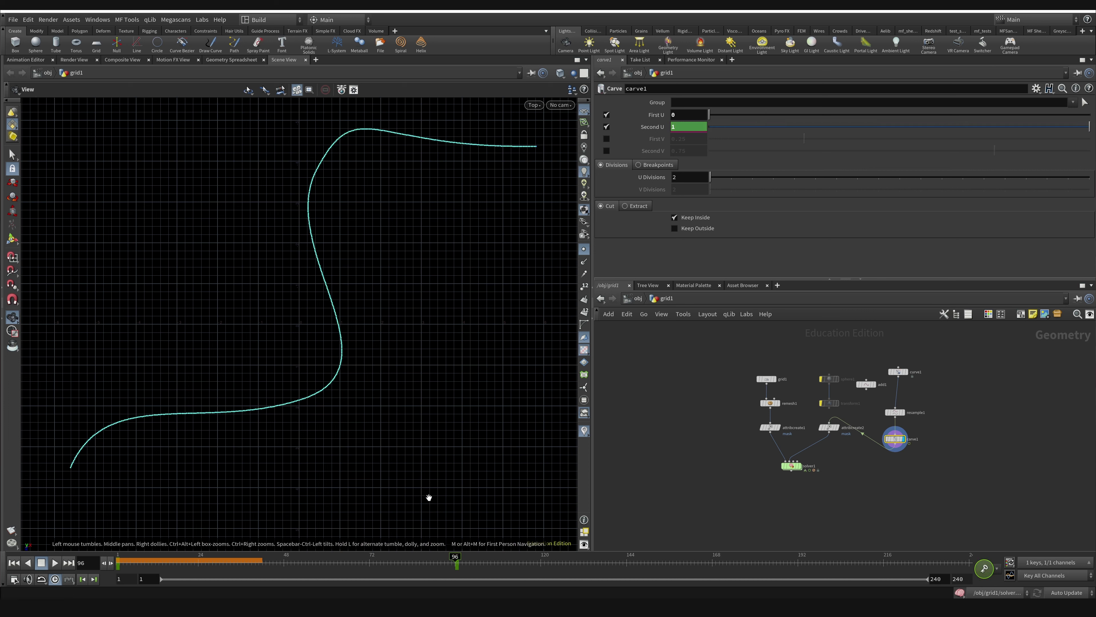
{"action": "left_click", "coordinate": [14, 562]}
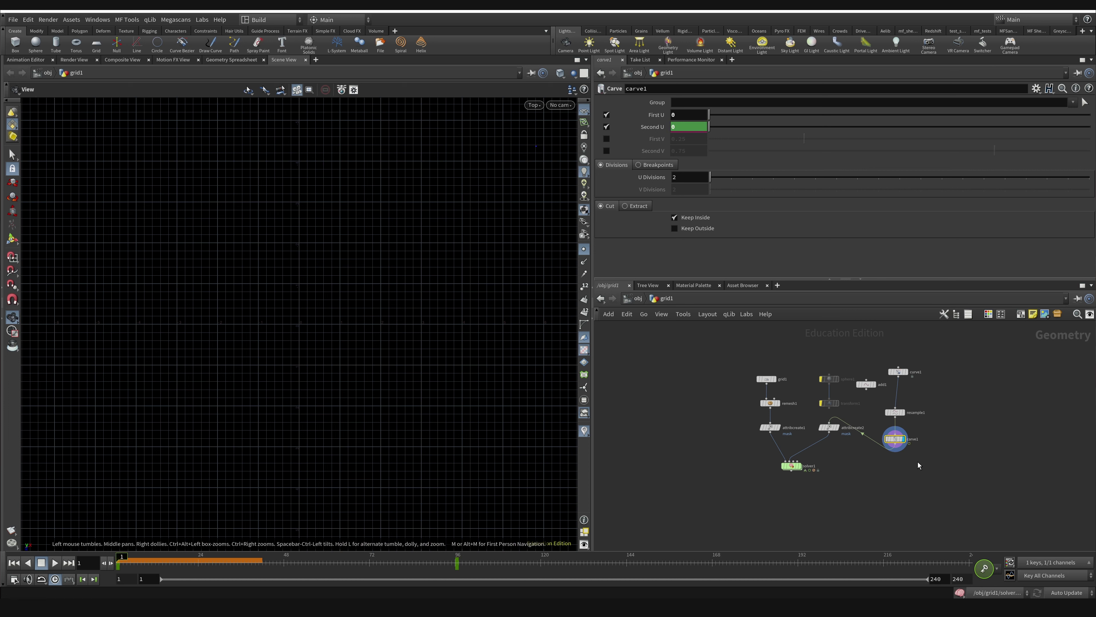
{"action": "left_click", "coordinate": [799, 466]}
Dive into solver1's network to reach the attribblur1 settings.
{"action": "key", "text": "Up"}
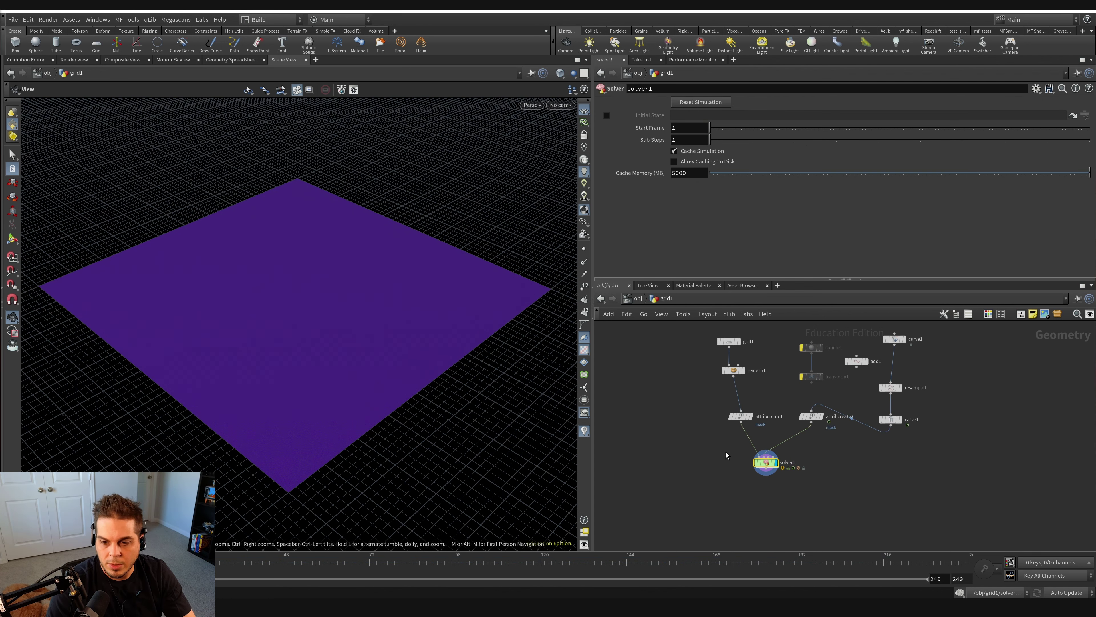
{"action": "double_click", "coordinate": [768, 463]}
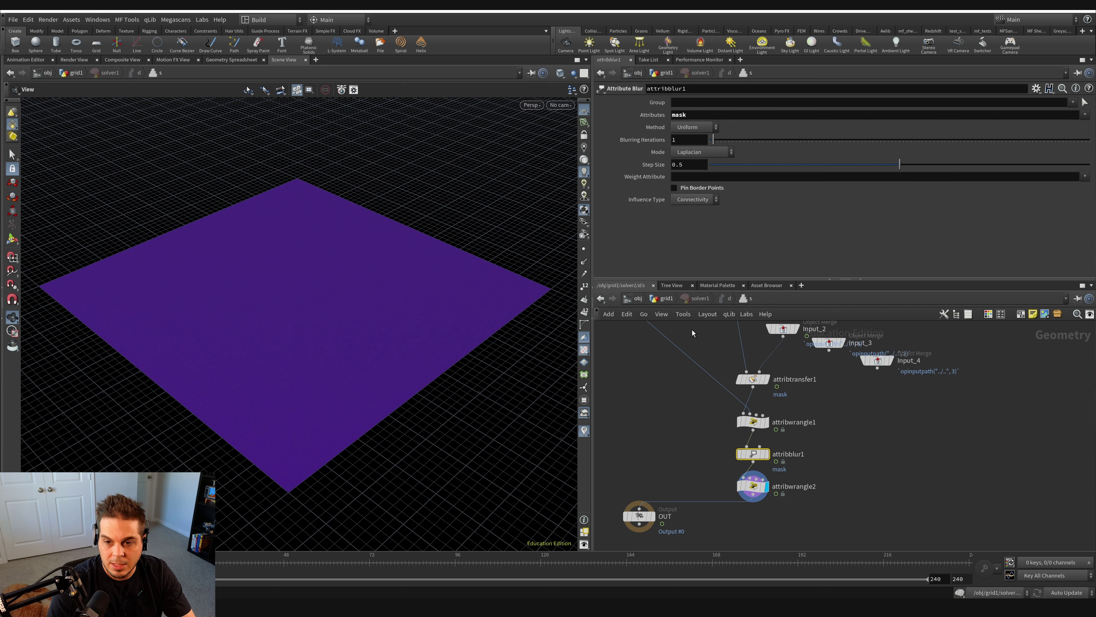
Go back up to the grid1 network using the path bar breadcrumb.
{"action": "left_click", "coordinate": [657, 299]}
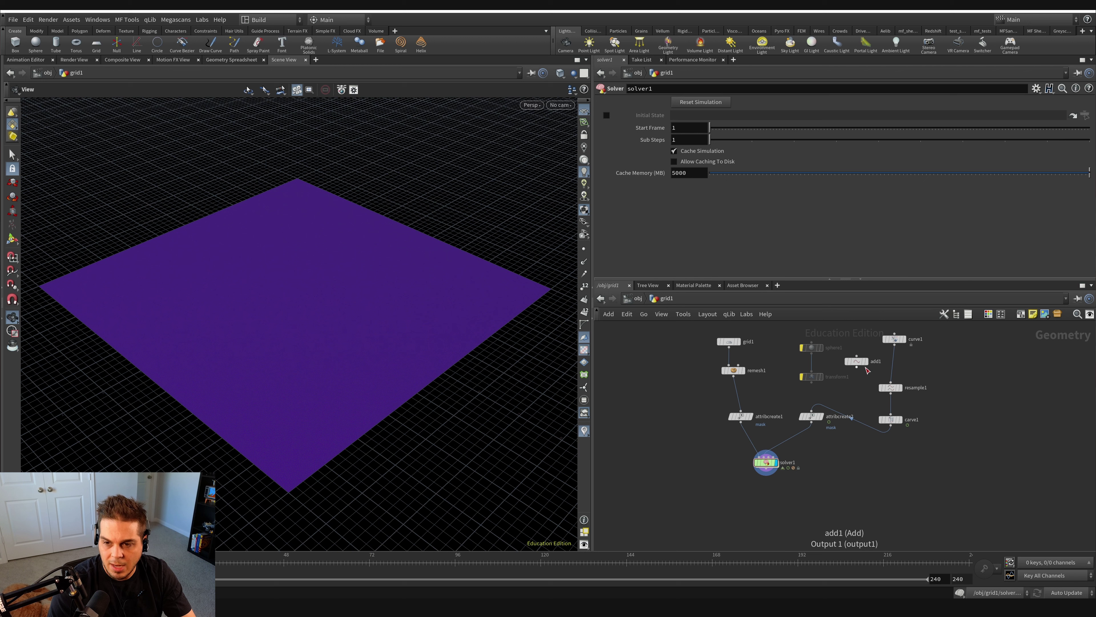
Feed add1 into attribcreate2 and delete the unused sphere1 and transform1 nodes.
{"action": "left_click_drag", "start_coordinate": [825, 399], "coordinate": [811, 411]}
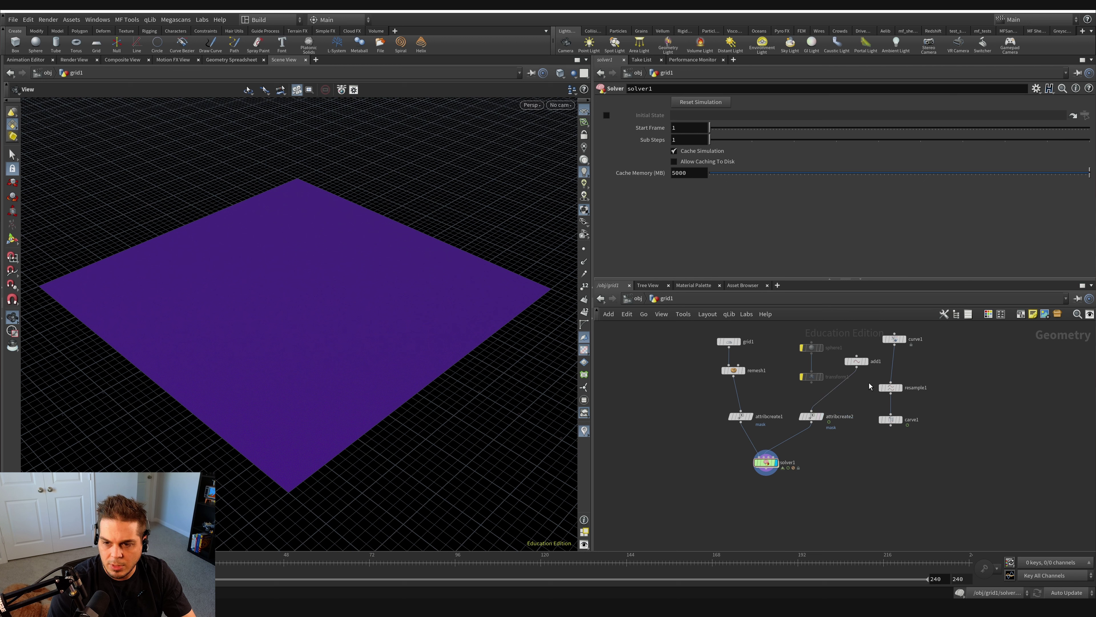
{"action": "left_click", "coordinate": [857, 361]}
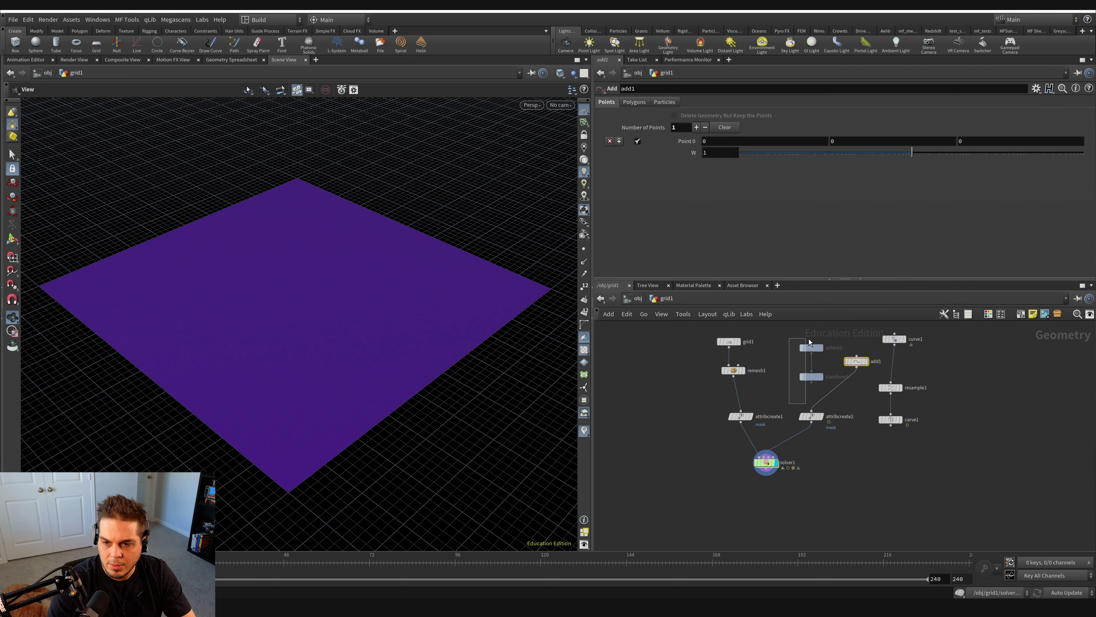
{"action": "left_click_drag", "start_coordinate": [809, 339], "coordinate": [814, 385]}
{"action": "key", "text": "Delete"}
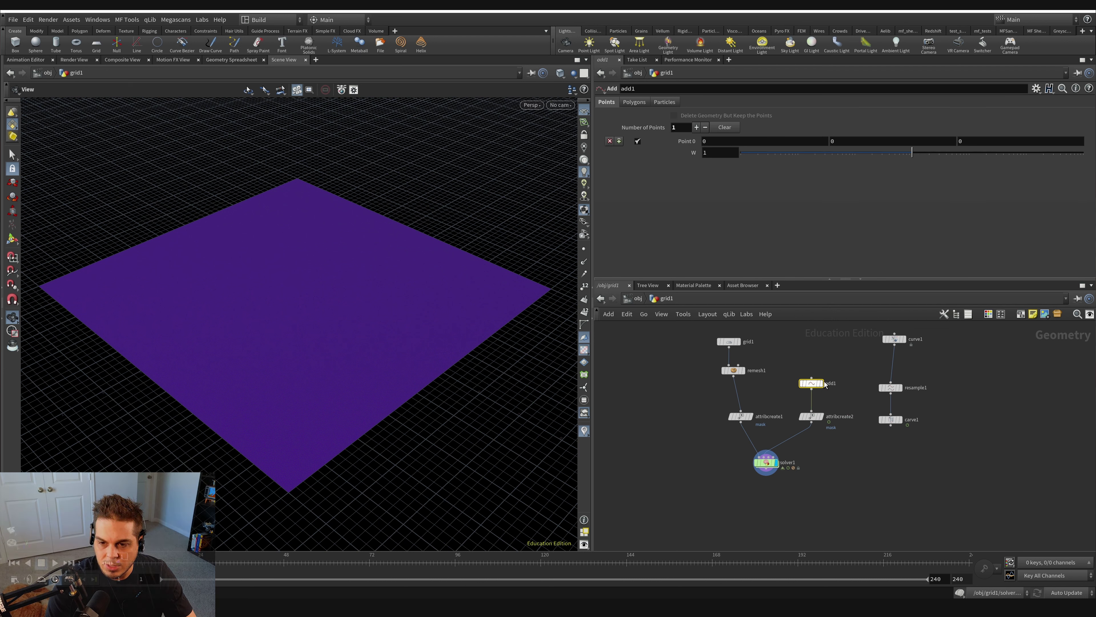
Play the simulation to preview the central red disc, then stop at frame 1.
{"action": "left_click", "coordinate": [55, 562]}
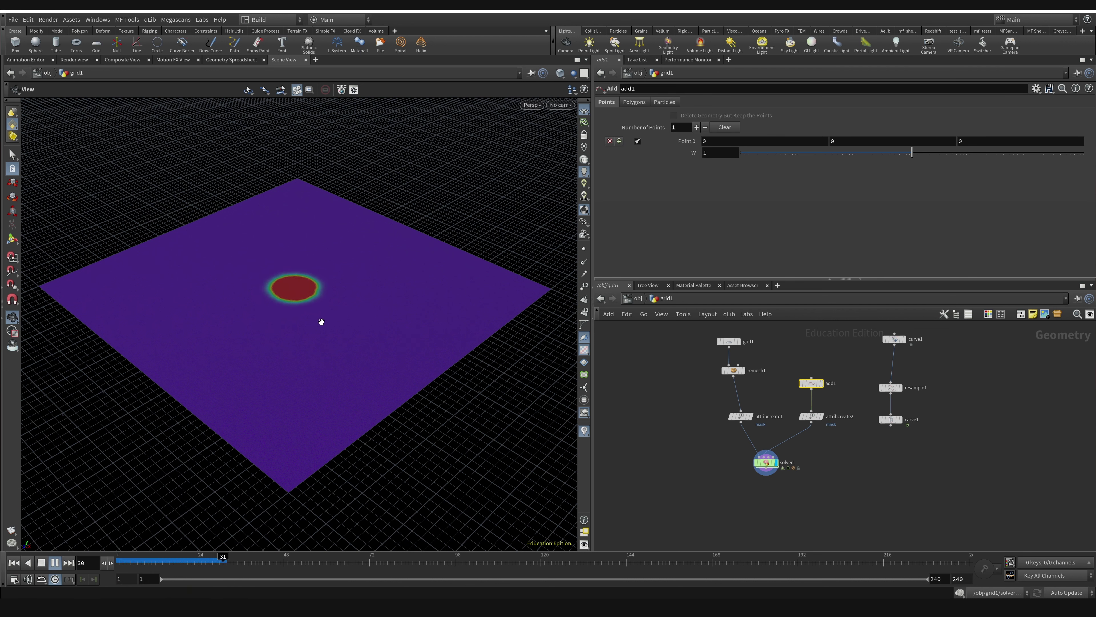
{"action": "left_click", "coordinate": [55, 562]}
{"action": "left_click", "coordinate": [14, 562]}
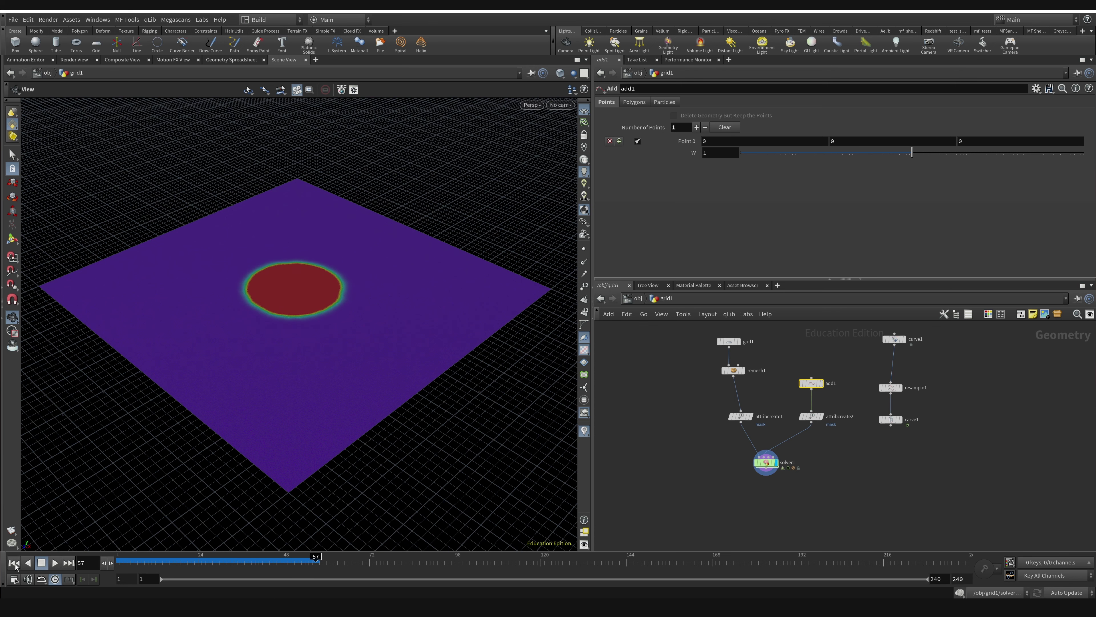
Save the scene and insert a displayed Attribute Noise node between remesh1 and attribcreate1.
{"action": "key", "text": "ctrl+s"}
{"action": "key", "text": "Tab"}
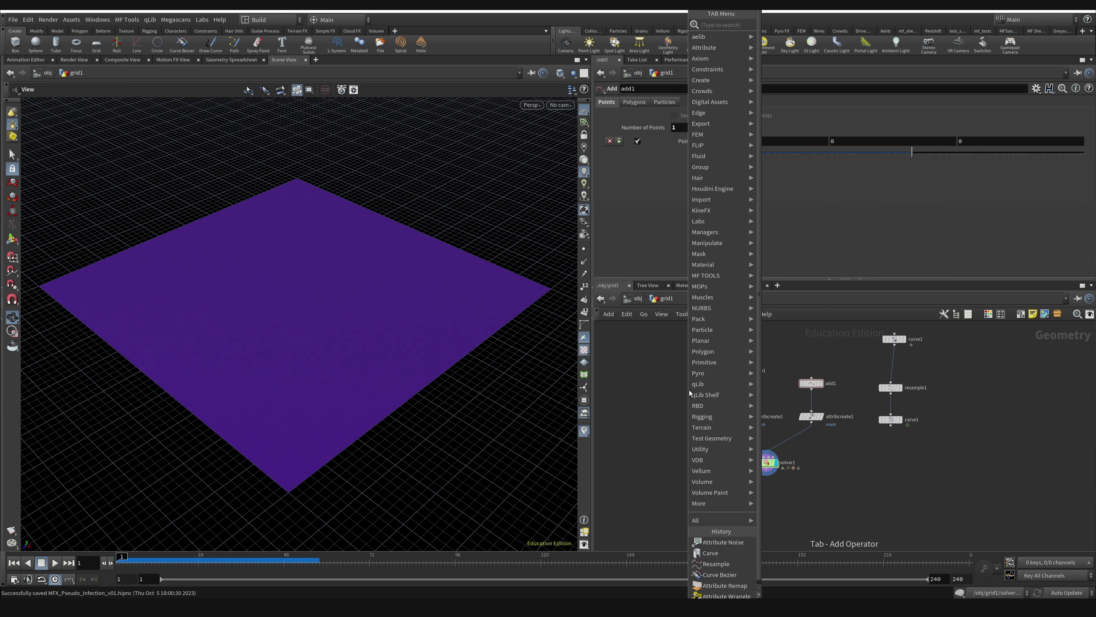
{"action": "type", "text": "attribute"}
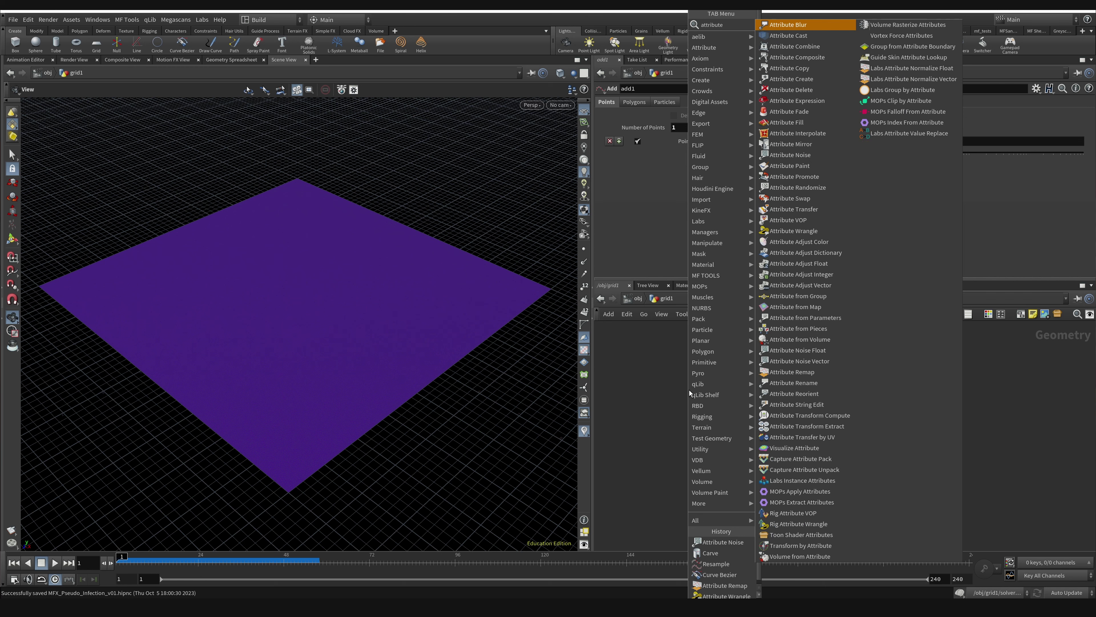
{"action": "key", "text": "Return"}
{"action": "left_click", "coordinate": [710, 392]}
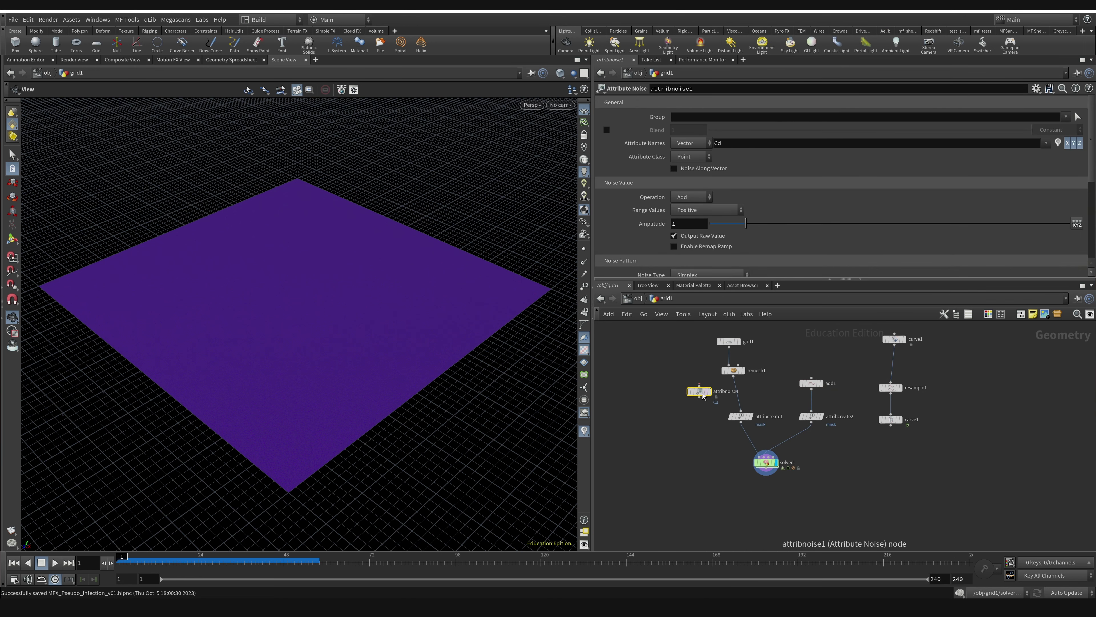
{"action": "left_click_drag", "start_coordinate": [702, 395], "coordinate": [736, 397]}
{"action": "left_click", "coordinate": [742, 393]}
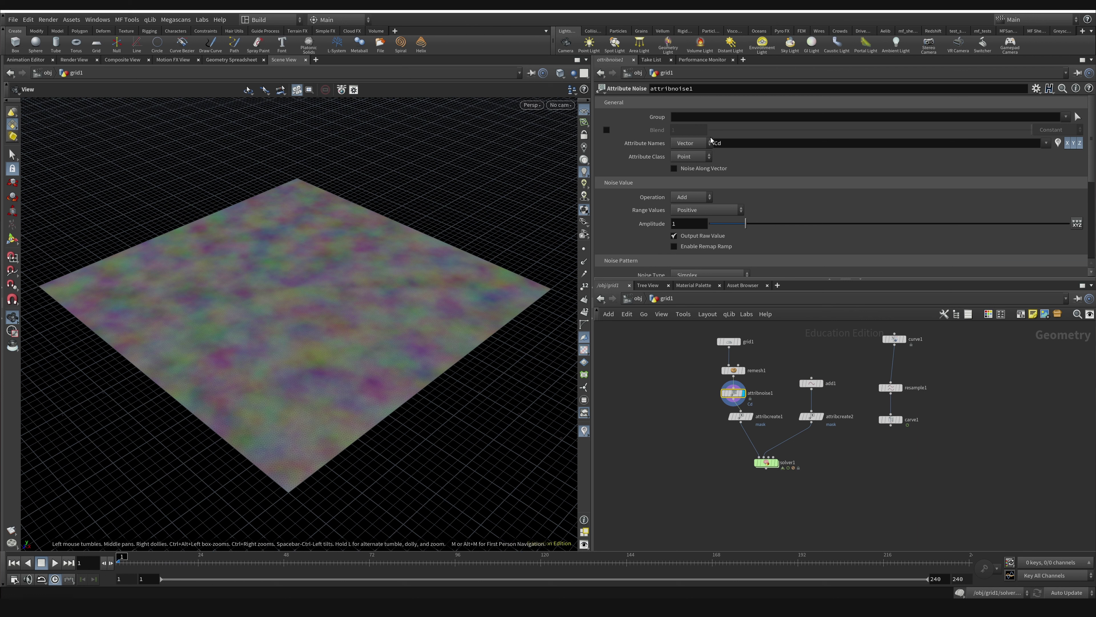
Make attribnoise1 write a float attribute named noise instead of Cd.
{"action": "double_click", "coordinate": [729, 144]}
{"action": "left_click", "coordinate": [690, 143]}
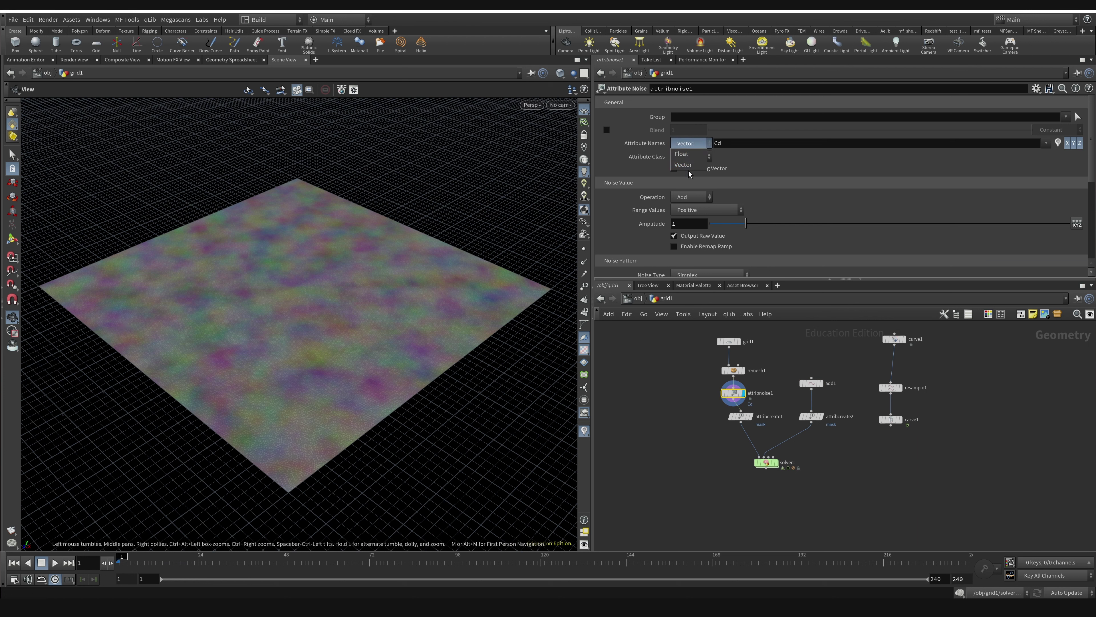
{"action": "left_click", "coordinate": [736, 145]}
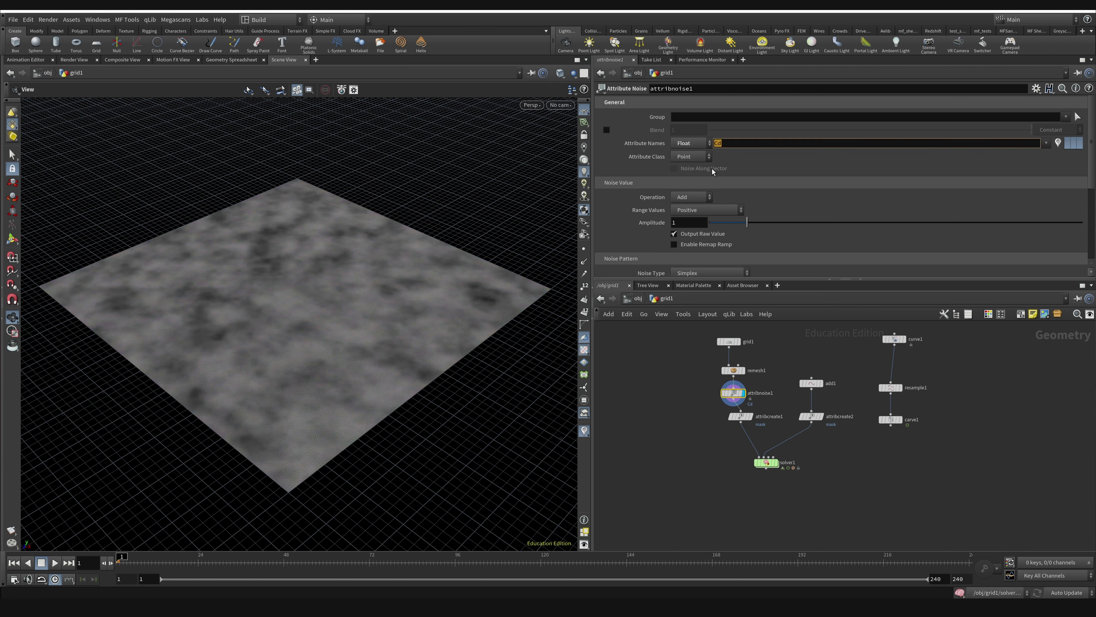
{"action": "type", "text": "noise"}
{"action": "key", "text": "Return"}
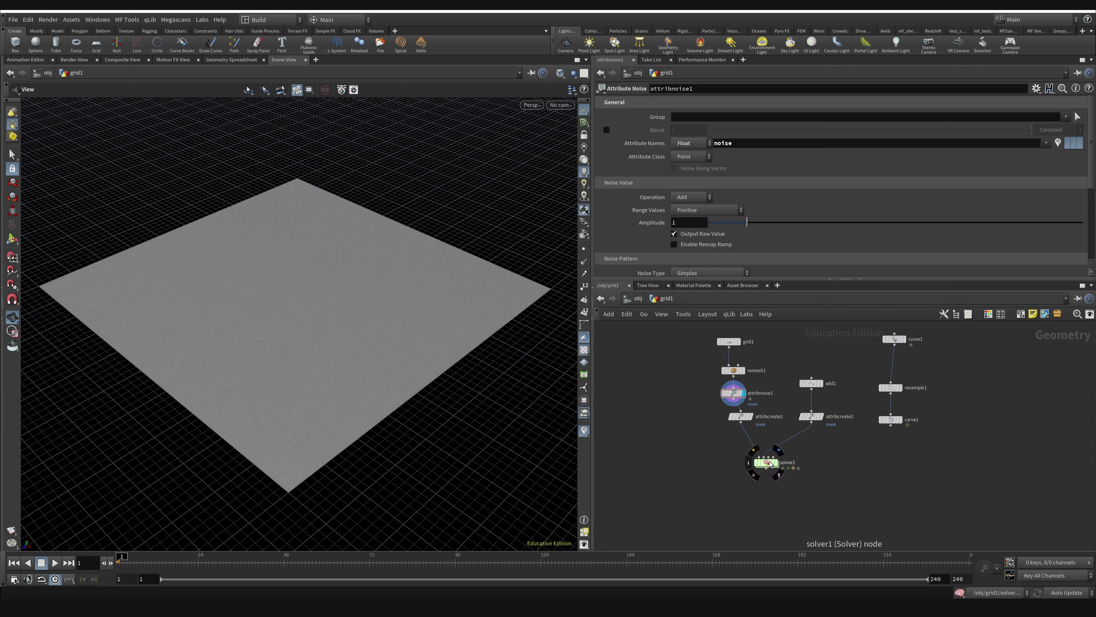
Visualise the noise attribute on the grid from the node's info window.
{"action": "left_click", "coordinate": [717, 388]}
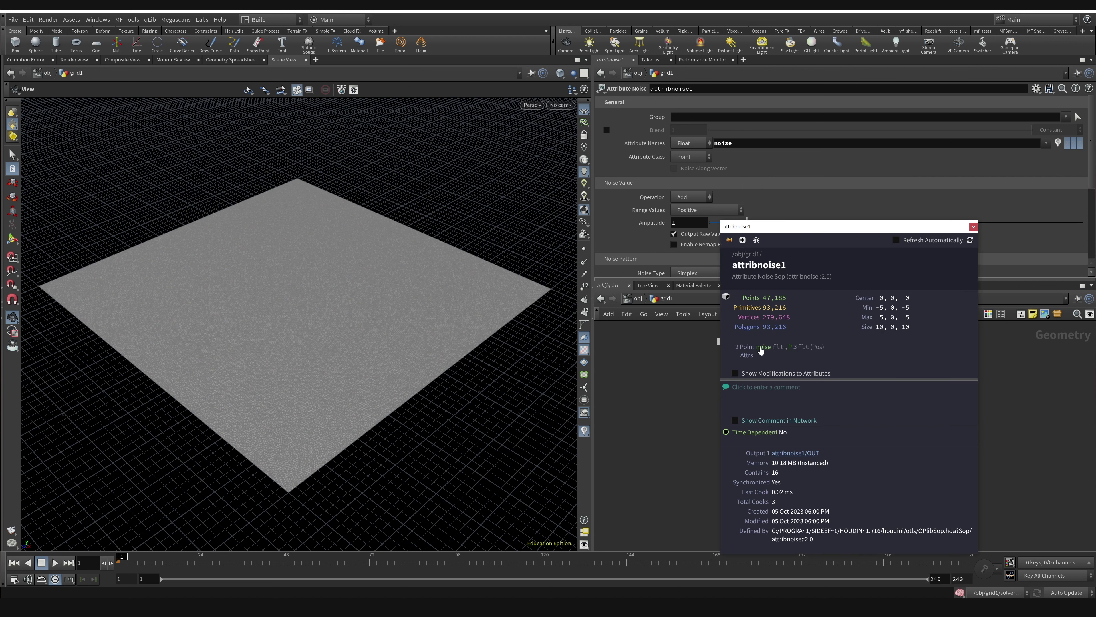
{"action": "left_click", "coordinate": [762, 347]}
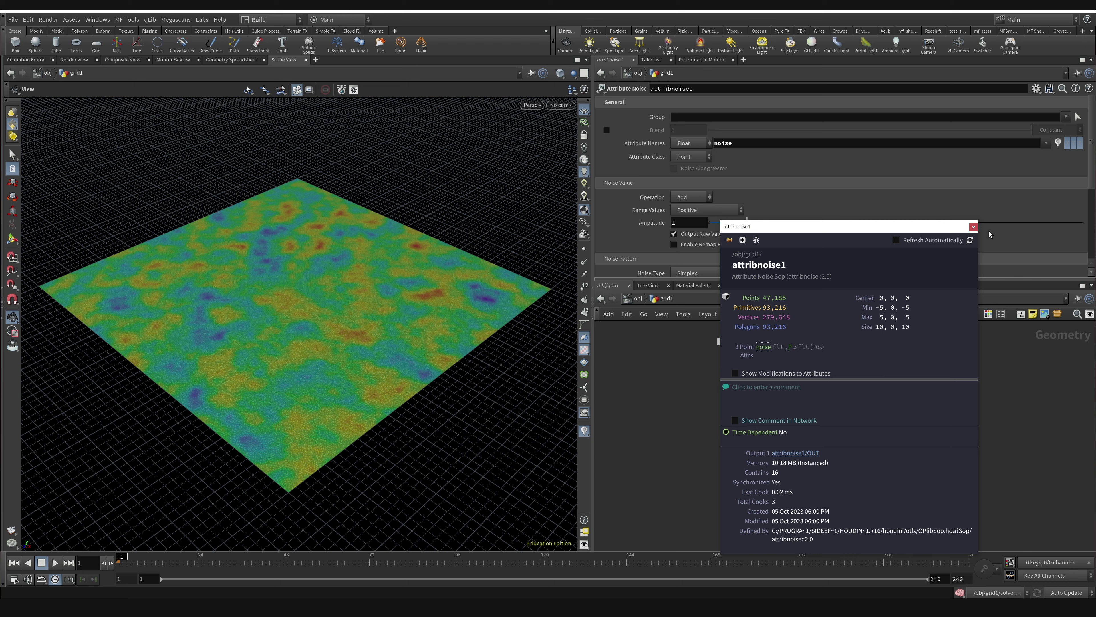
{"action": "left_click", "coordinate": [973, 226]}
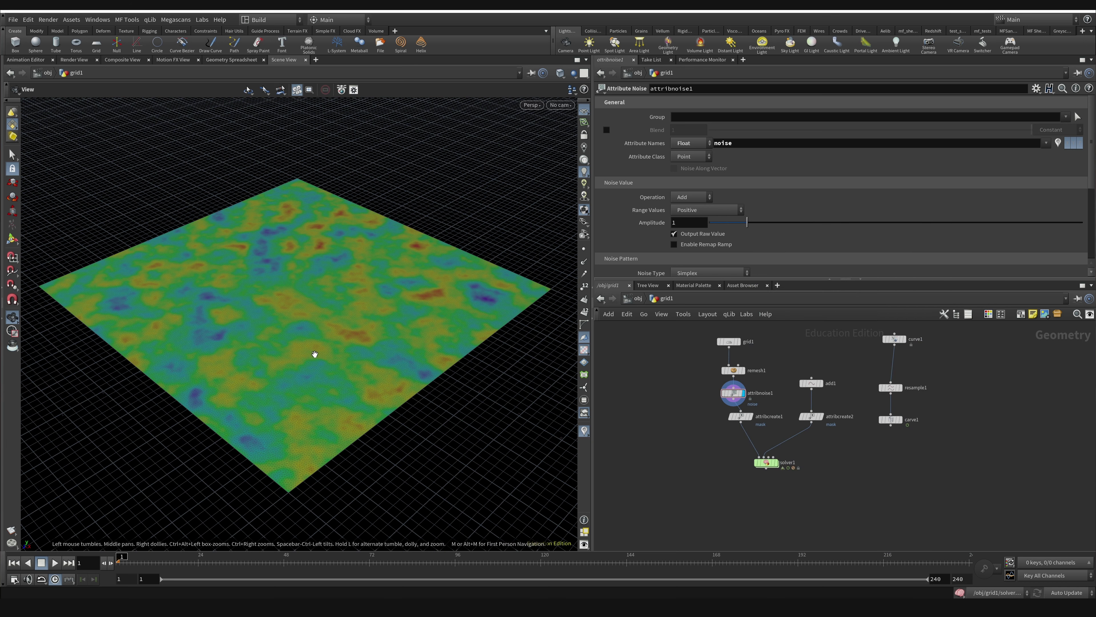
Inside solver1, set attribblur1's Weight Attribute to noise and return to grid1.
{"action": "double_click", "coordinate": [766, 462]}
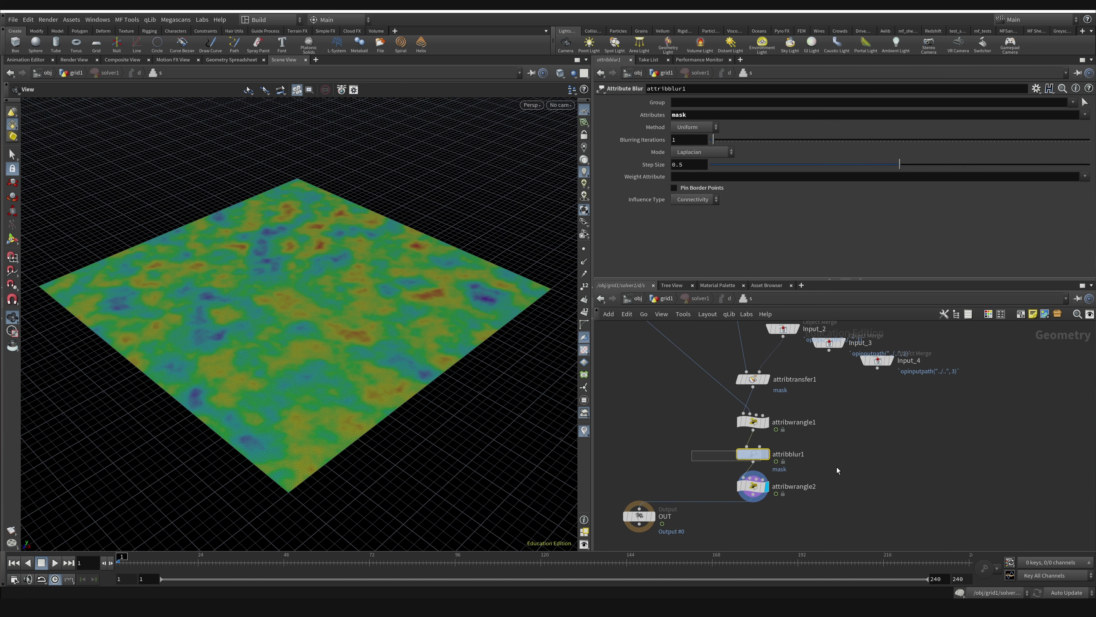
{"action": "left_click", "coordinate": [674, 176]}
{"action": "key", "text": "Return"}
{"action": "left_click", "coordinate": [661, 299]}
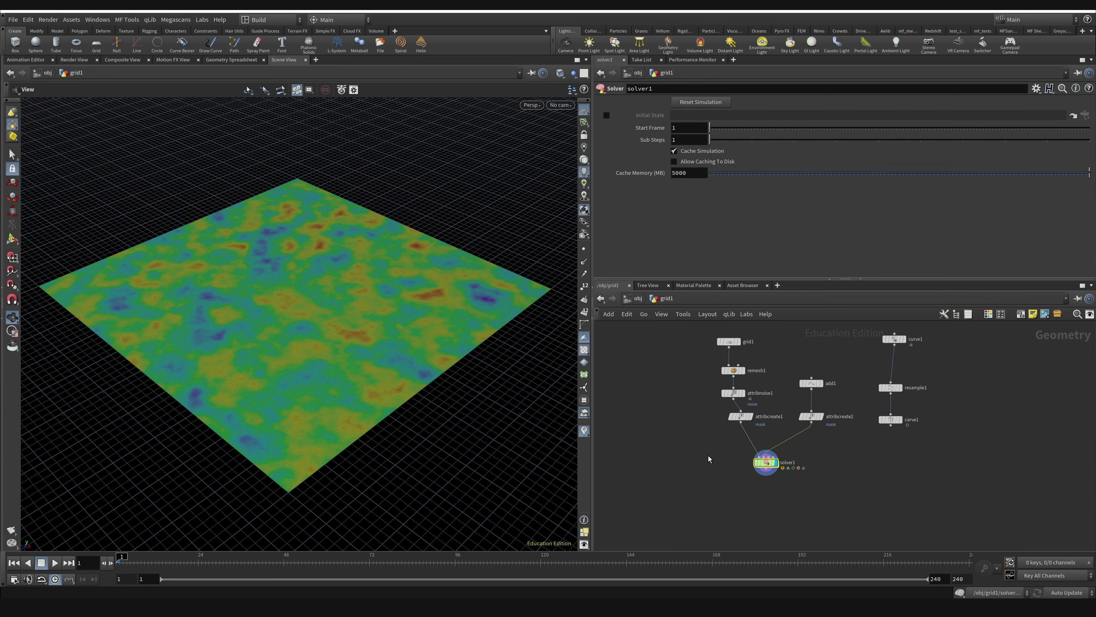
Visualise the mask attribute from solver1's info window and play the simulation.
{"action": "left_click", "coordinate": [752, 466]}
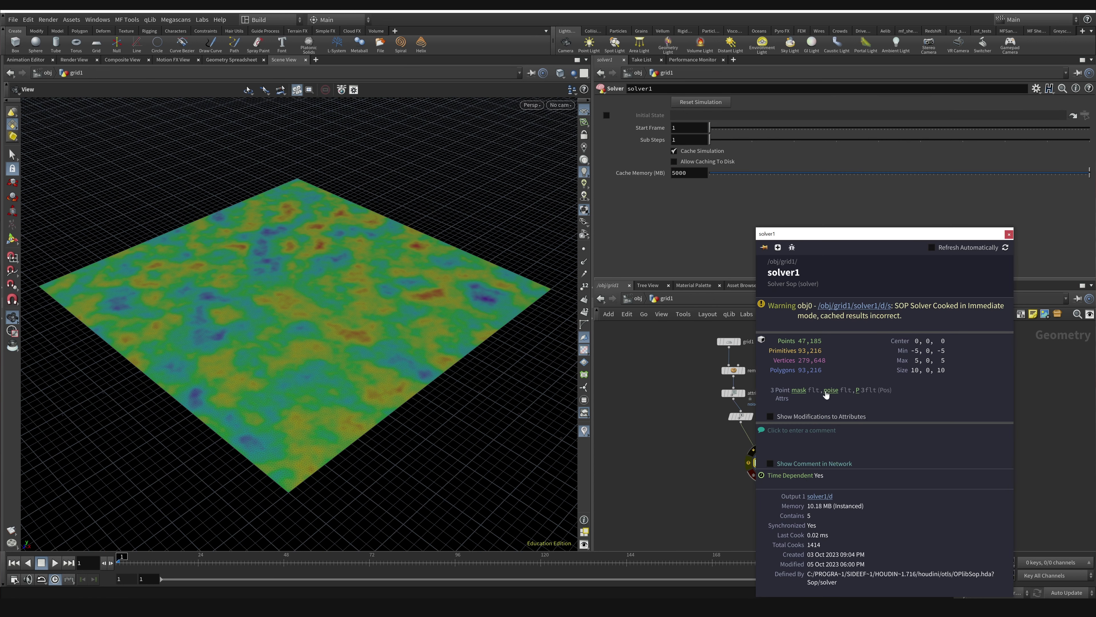
{"action": "left_click", "coordinate": [800, 391]}
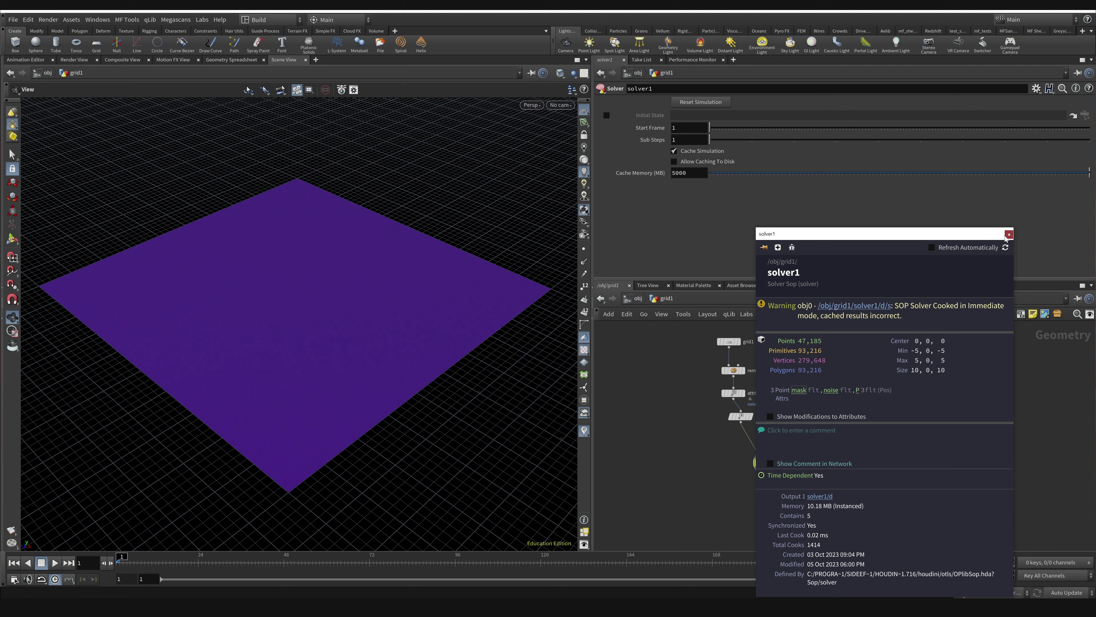
{"action": "left_click", "coordinate": [1009, 234]}
{"action": "left_click", "coordinate": [56, 563]}
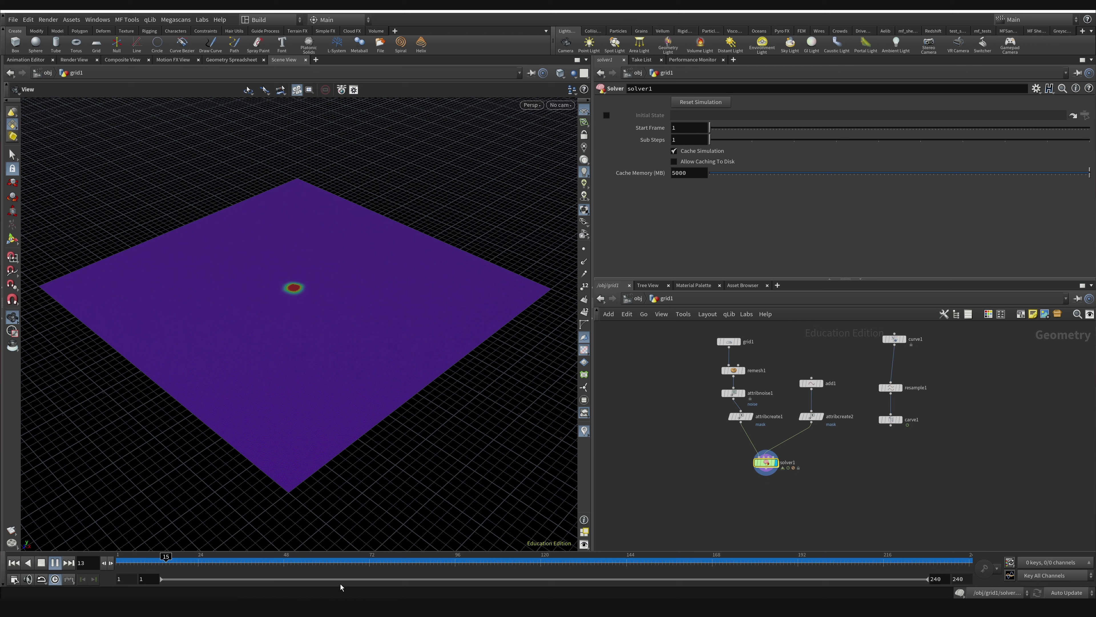
Stop at frame 46, display attribnoise1, and turn on the noise visualizer.
{"action": "left_click", "coordinate": [285, 561]}
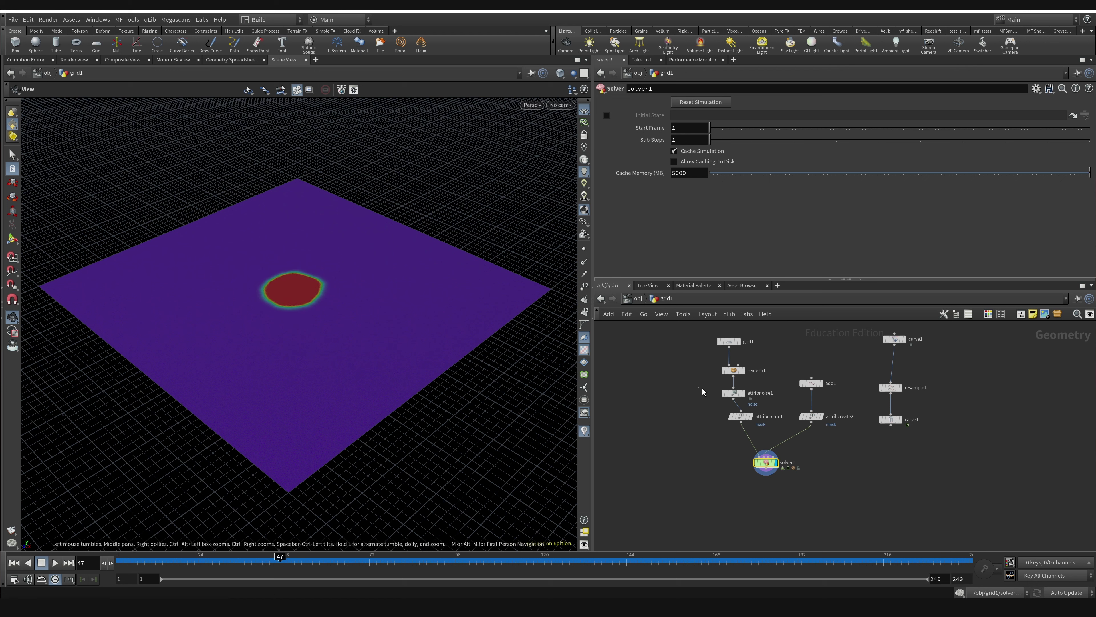
{"action": "left_click", "coordinate": [743, 393]}
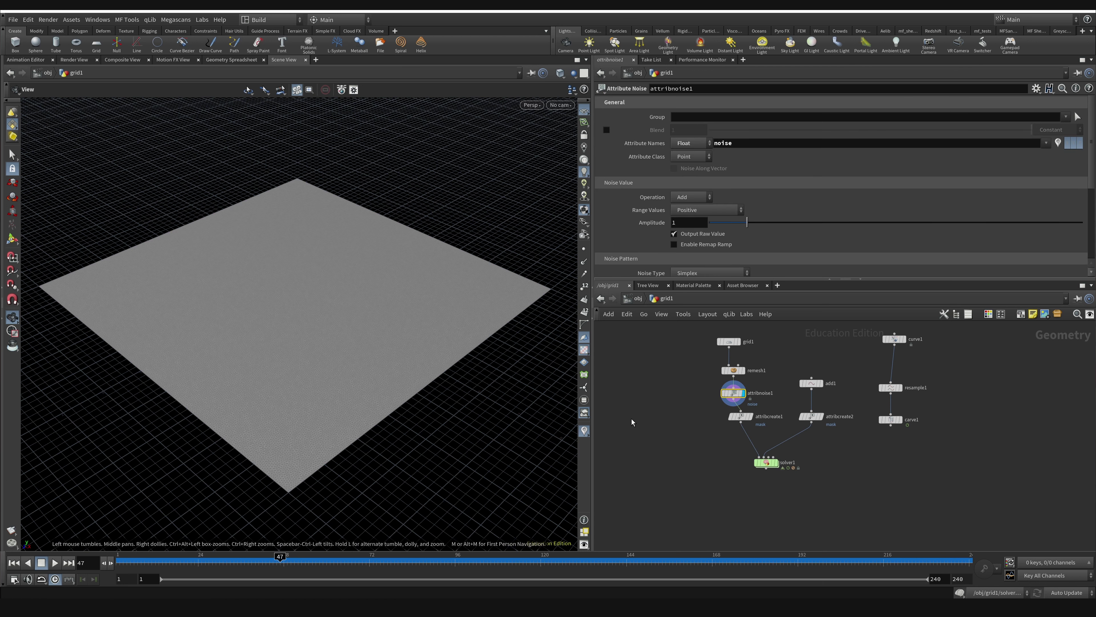
{"action": "left_click", "coordinate": [584, 431]}
{"action": "left_click", "coordinate": [588, 419]}
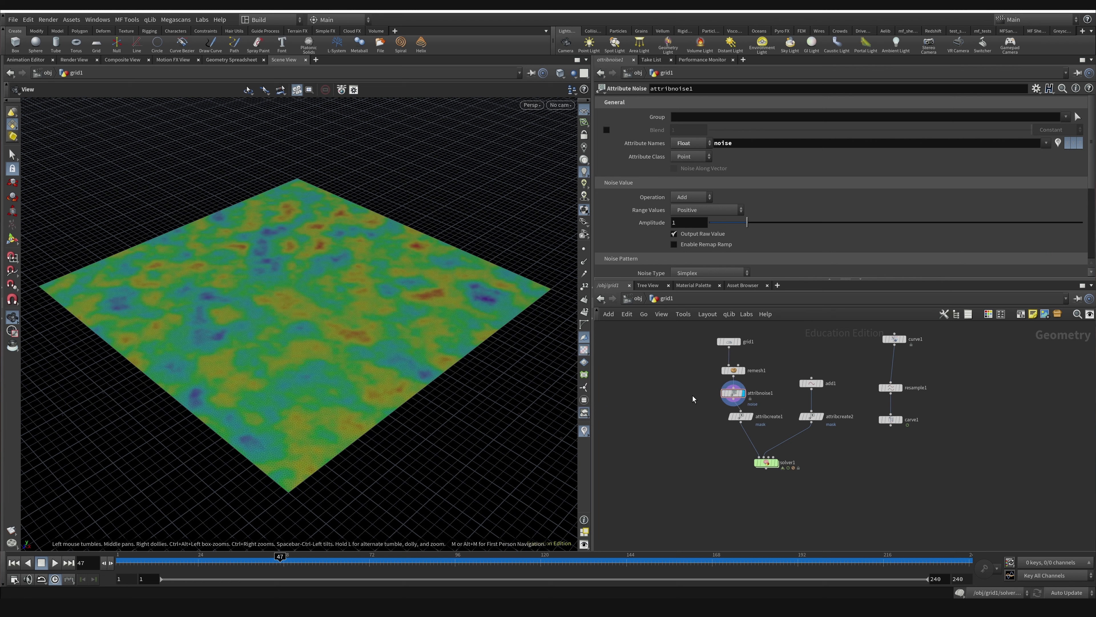
Steepen the noise remap ramp so most of the grid reads high, then rewind to frame 1.
{"action": "left_click_drag", "start_coordinate": [839, 279], "coordinate": [839, 351]}
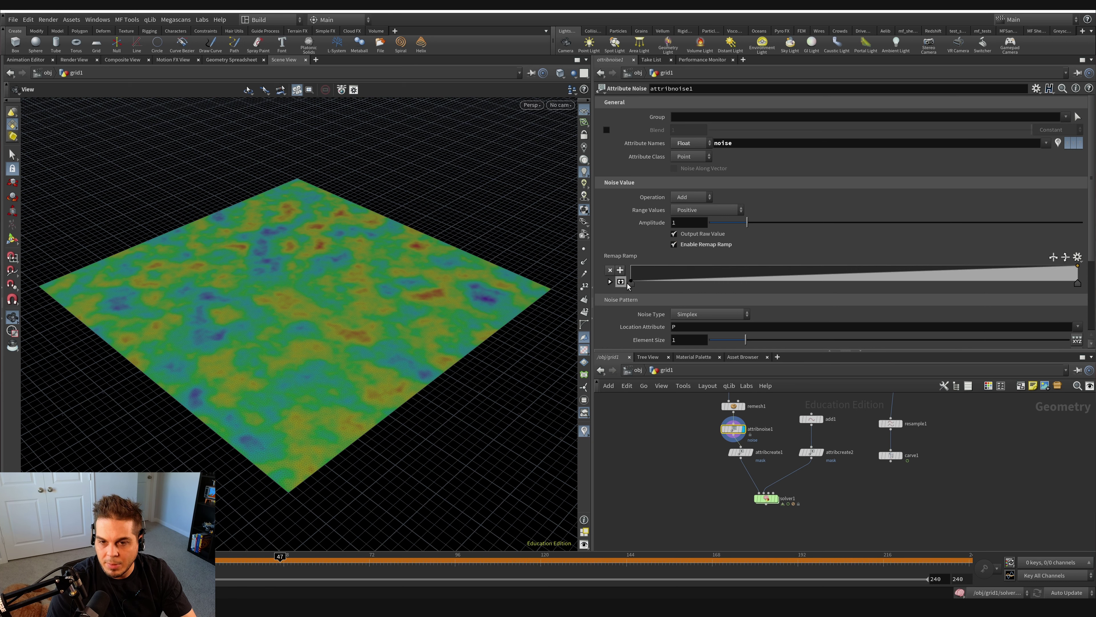
{"action": "left_click_drag", "start_coordinate": [633, 284], "coordinate": [790, 284]}
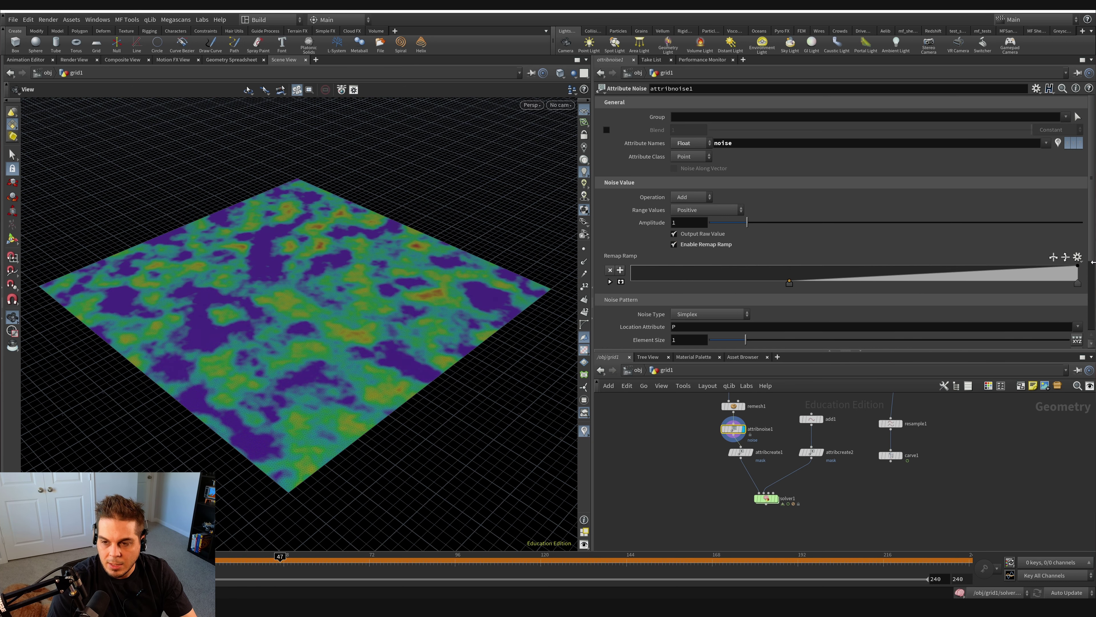
{"action": "left_click_drag", "start_coordinate": [1078, 284], "coordinate": [812, 284]}
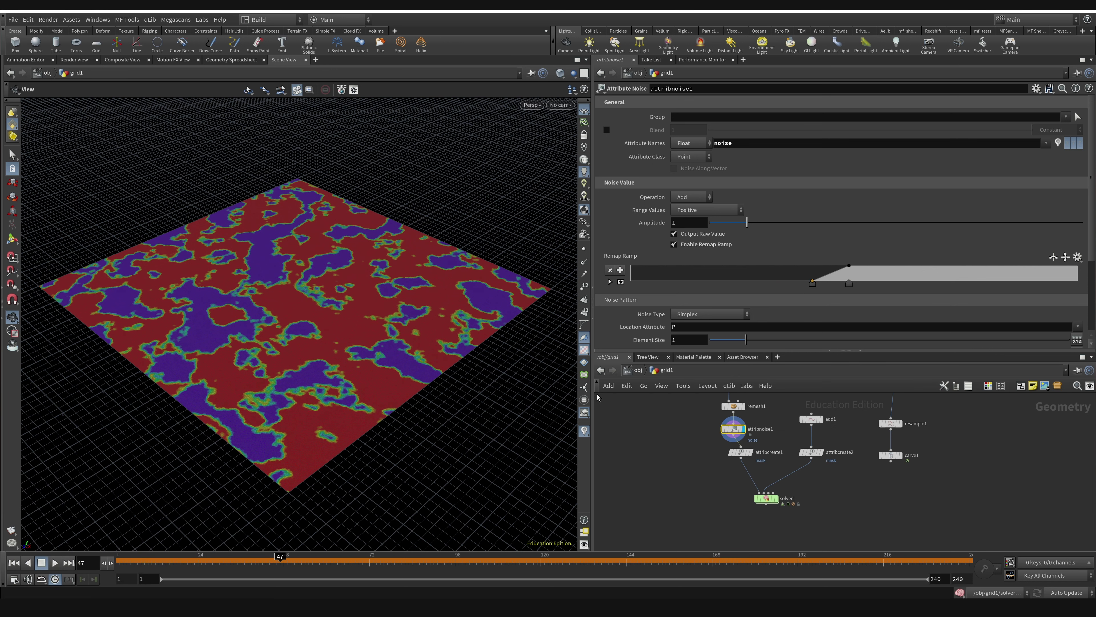
{"action": "left_click", "coordinate": [18, 563]}
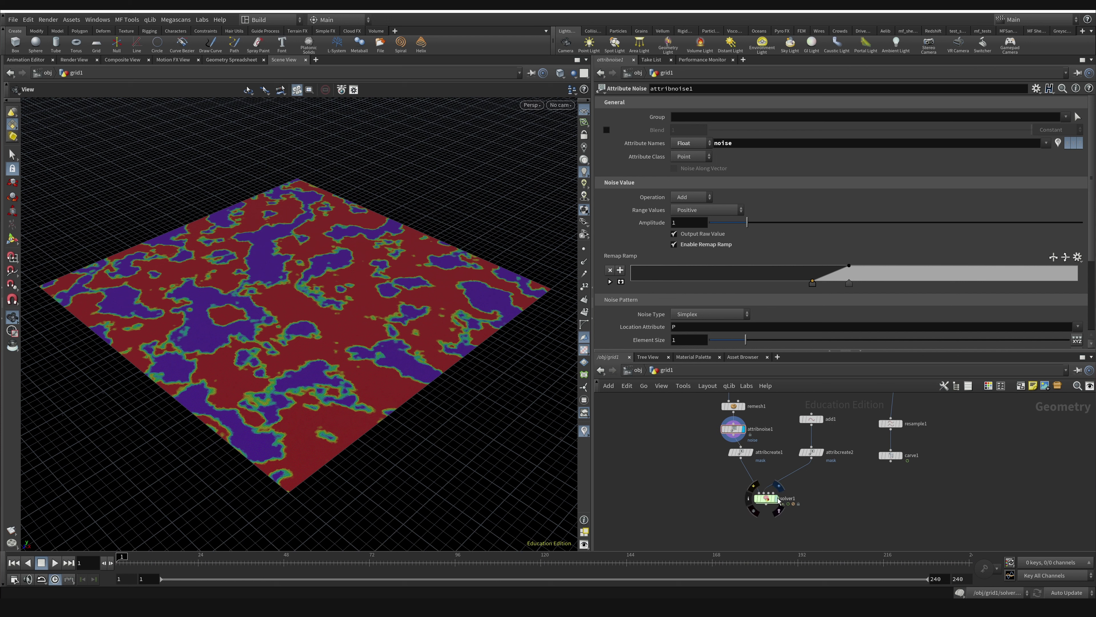
Display solver1, swap the noise visualizer for mask, and play the spread until frame 223.
{"action": "left_click", "coordinate": [765, 500]}
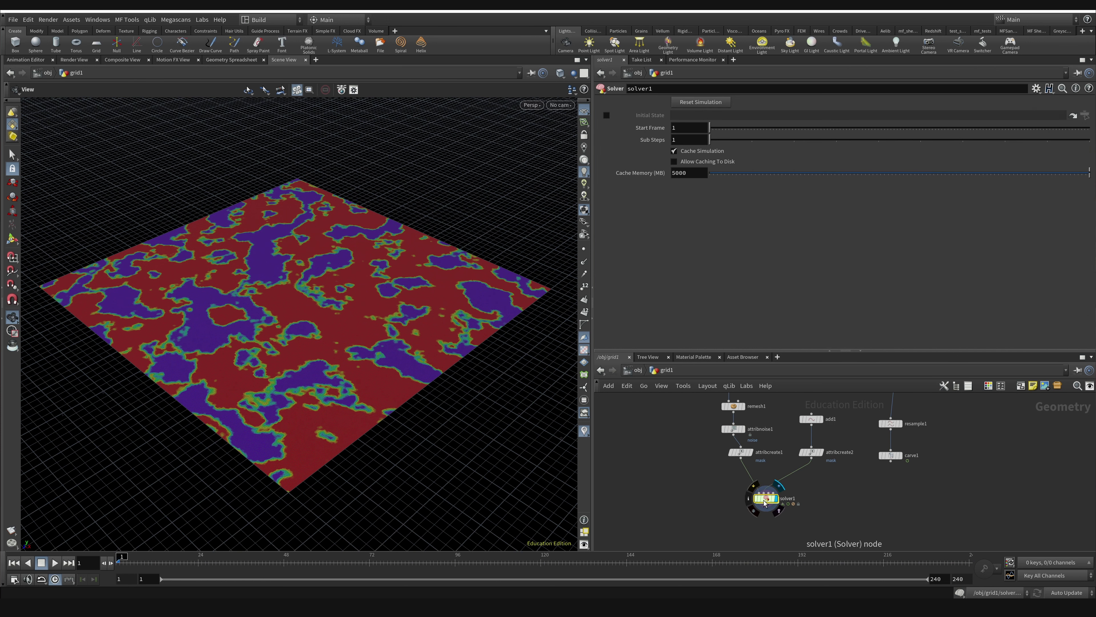
{"action": "left_click", "coordinate": [584, 431]}
{"action": "left_click", "coordinate": [587, 419]}
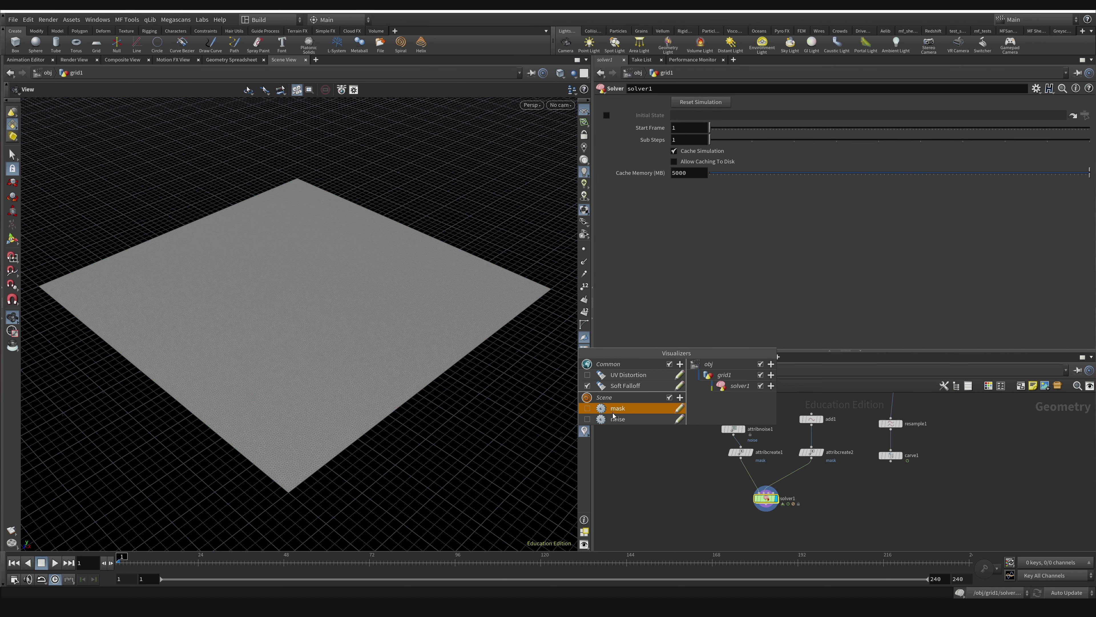
{"action": "left_click", "coordinate": [587, 408]}
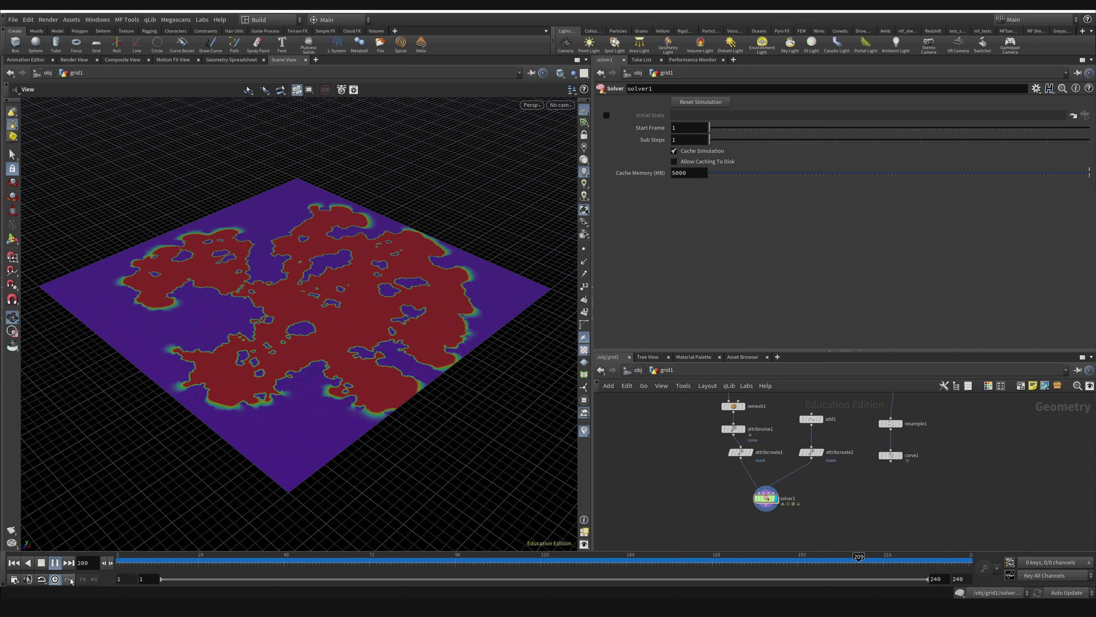
{"action": "left_click", "coordinate": [42, 563]}
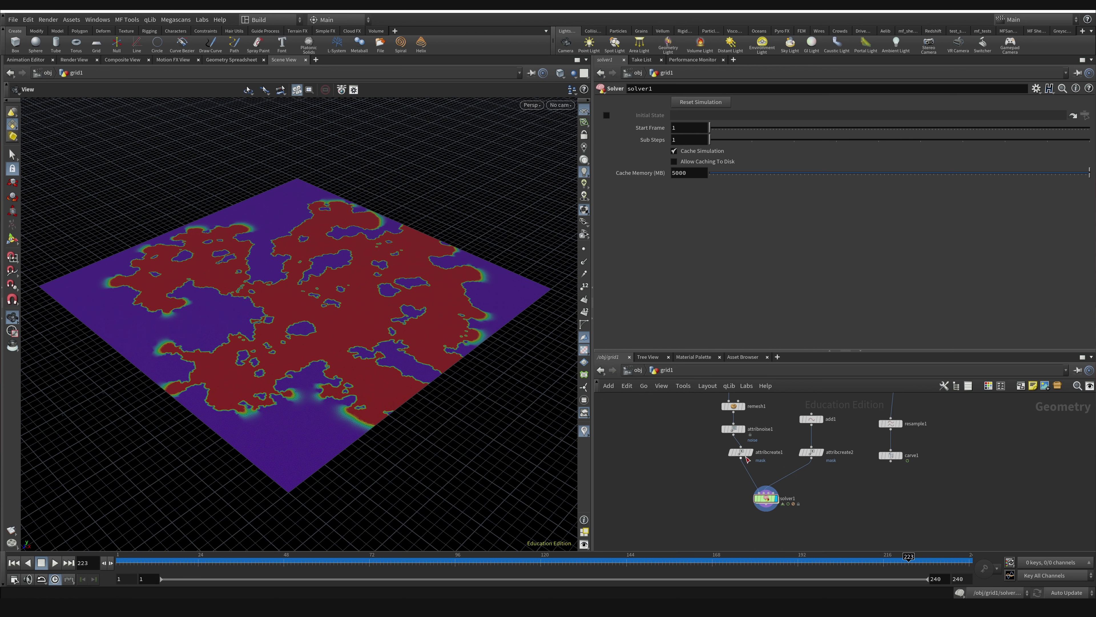
Display attribcreate1, check its node info, and visualize the noise attribute on the grid.
{"action": "left_click", "coordinate": [754, 440]}
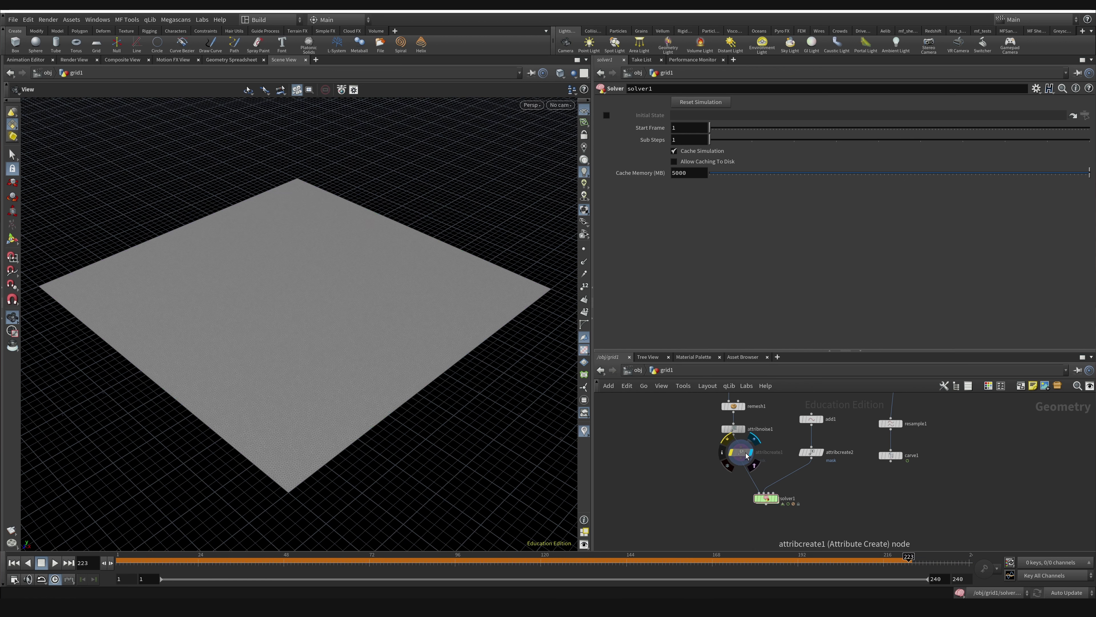
{"action": "left_click", "coordinate": [721, 452]}
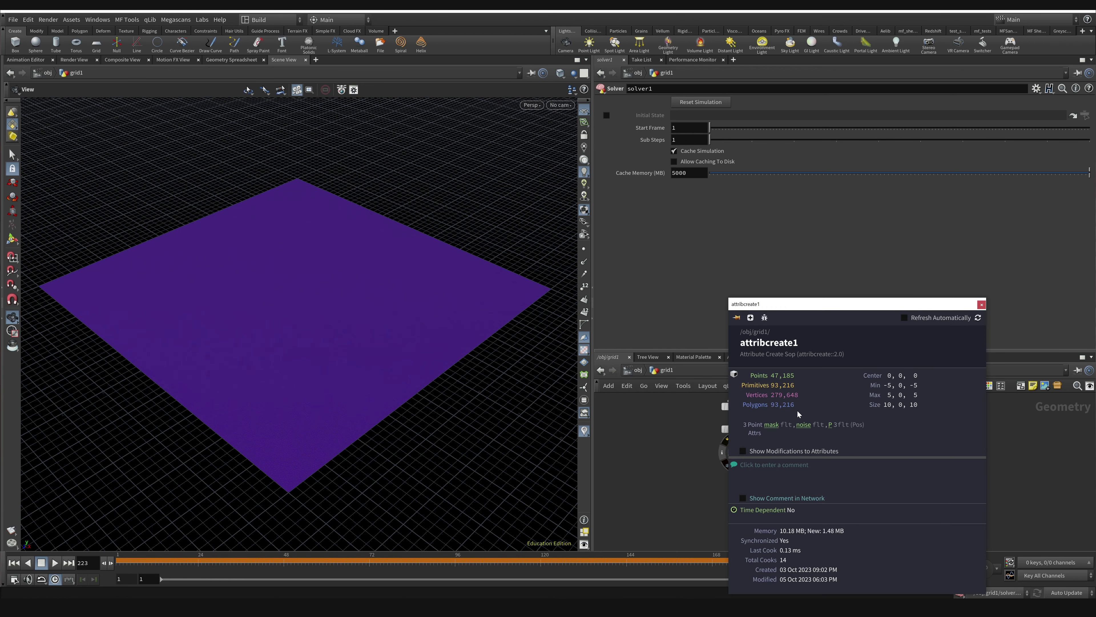
{"action": "left_click", "coordinate": [803, 424]}
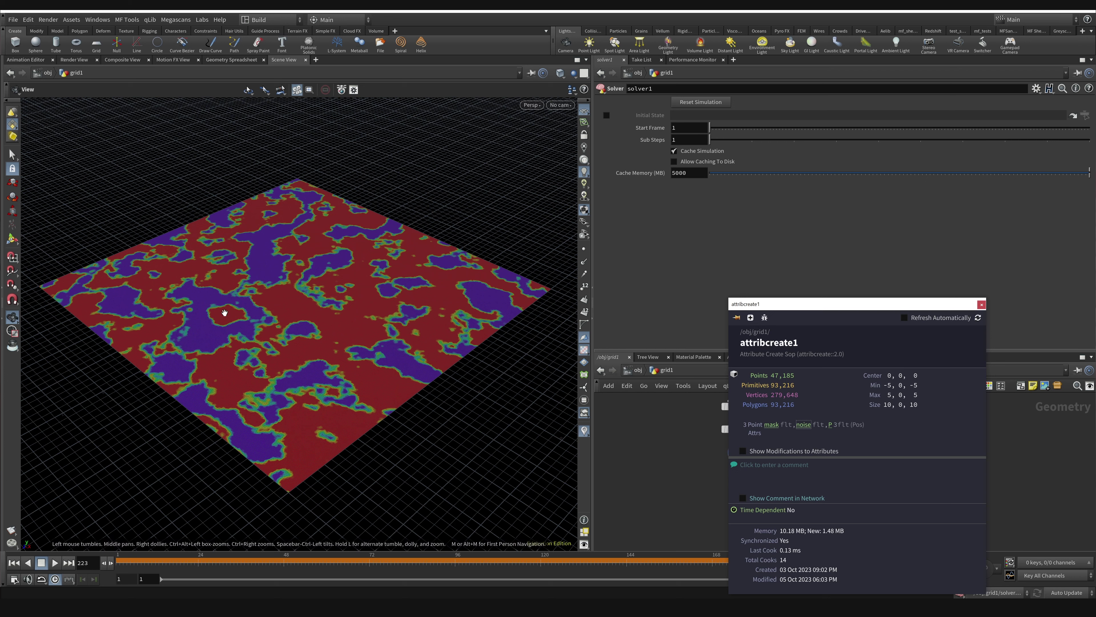
{"action": "left_click", "coordinate": [647, 443]}
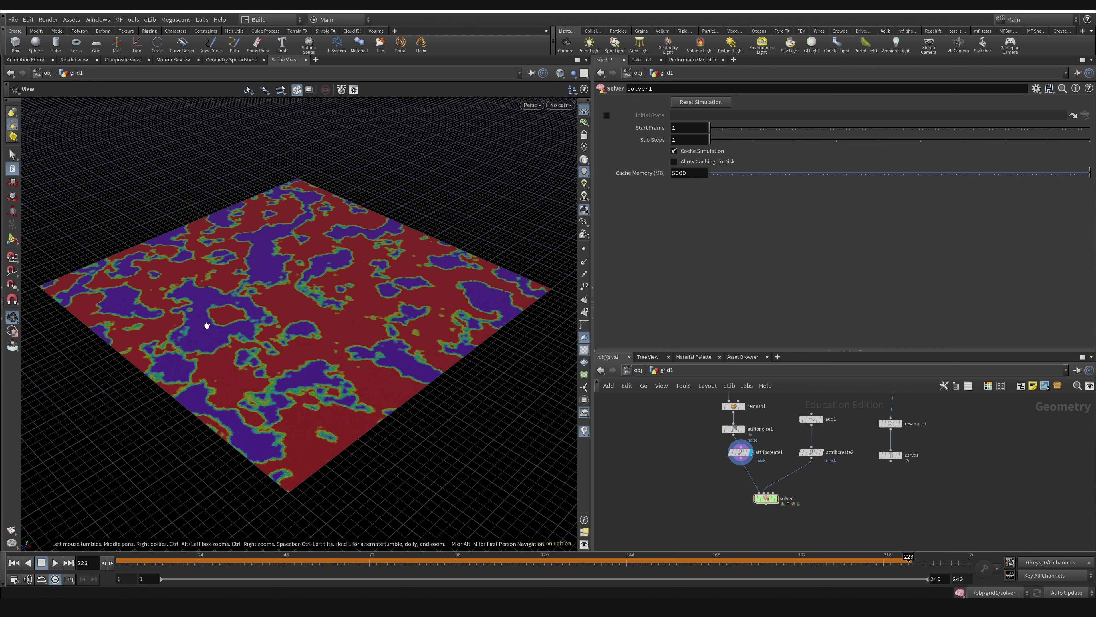
Set attribnoise1's Range Values to Min/Max, giving Min Value 0.01 and Max Value 1.
{"action": "middle_click_drag", "start_coordinate": [712, 459], "coordinate": [705, 467]}
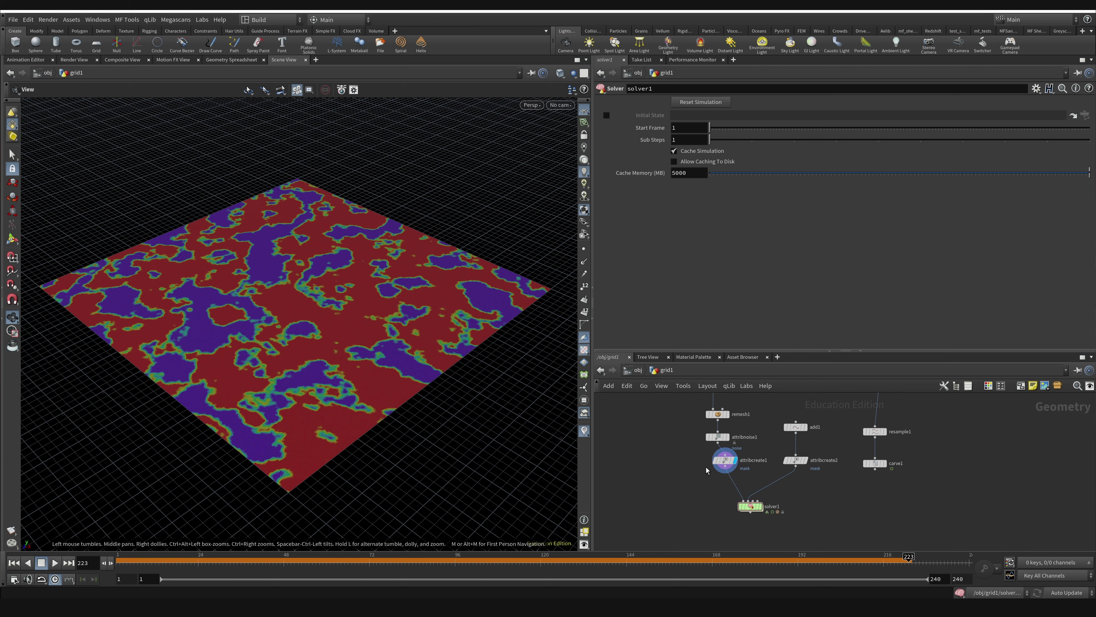
{"action": "left_click", "coordinate": [718, 437]}
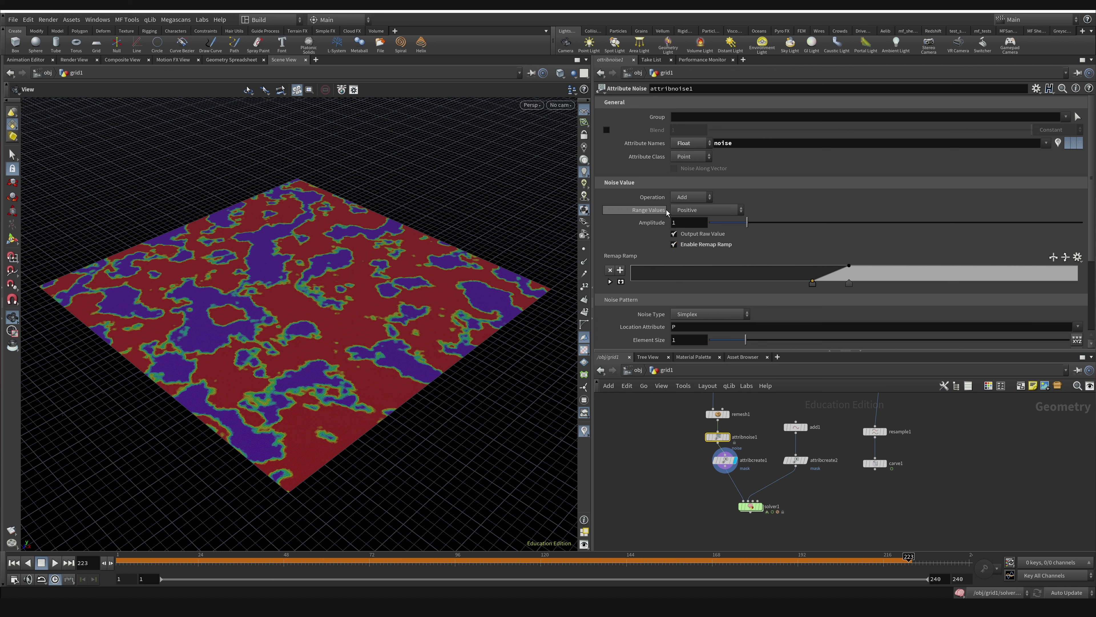
{"action": "left_click", "coordinate": [709, 211]}
{"action": "left_click", "coordinate": [696, 242]}
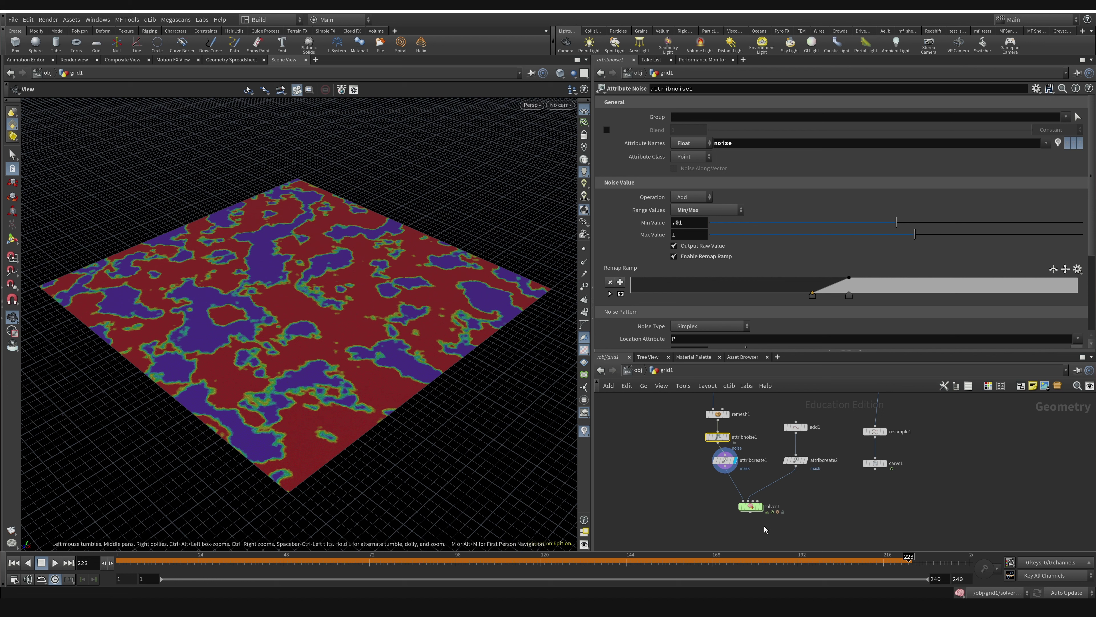
Display solver1, rewind to frame 1, swap the noise visualizer for mask, and play.
{"action": "left_click", "coordinate": [752, 506]}
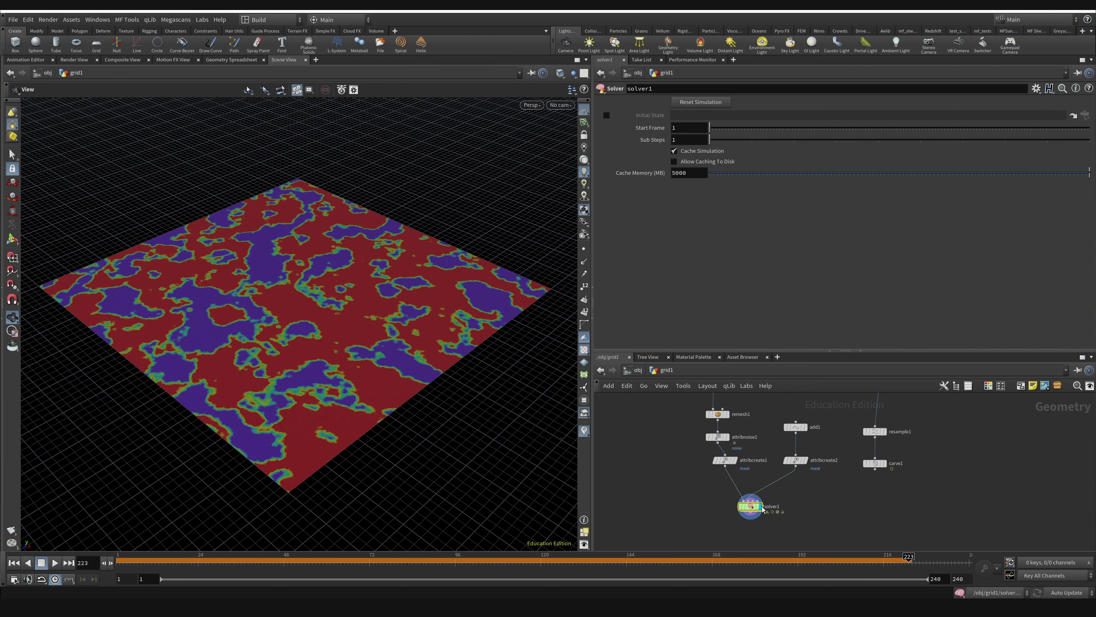
{"action": "left_click", "coordinate": [29, 564]}
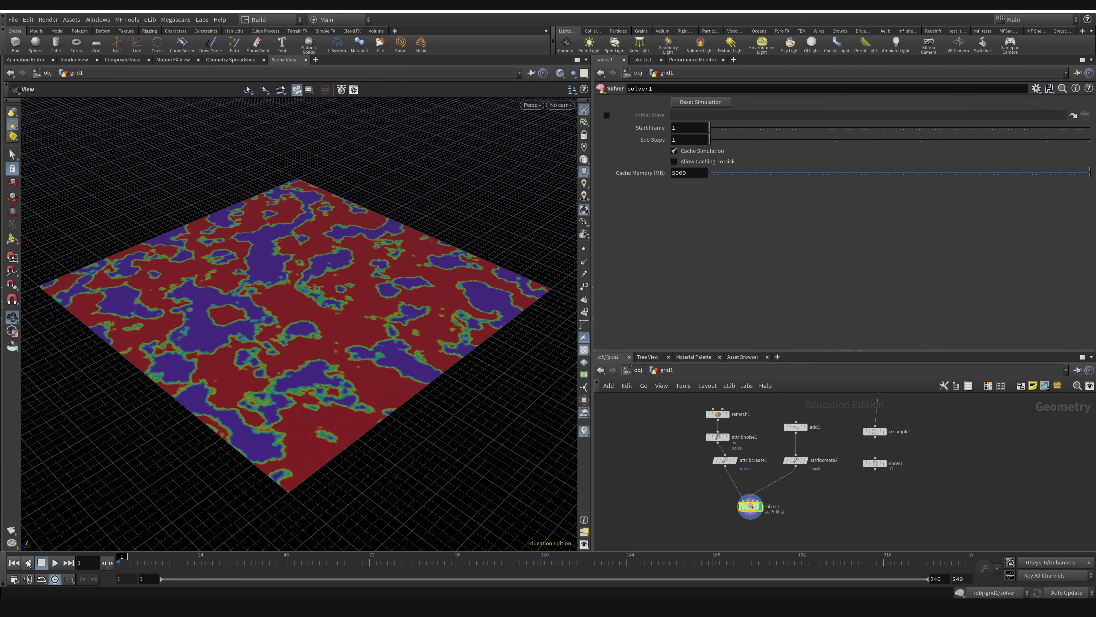
{"action": "left_click", "coordinate": [584, 432]}
{"action": "left_click", "coordinate": [587, 419]}
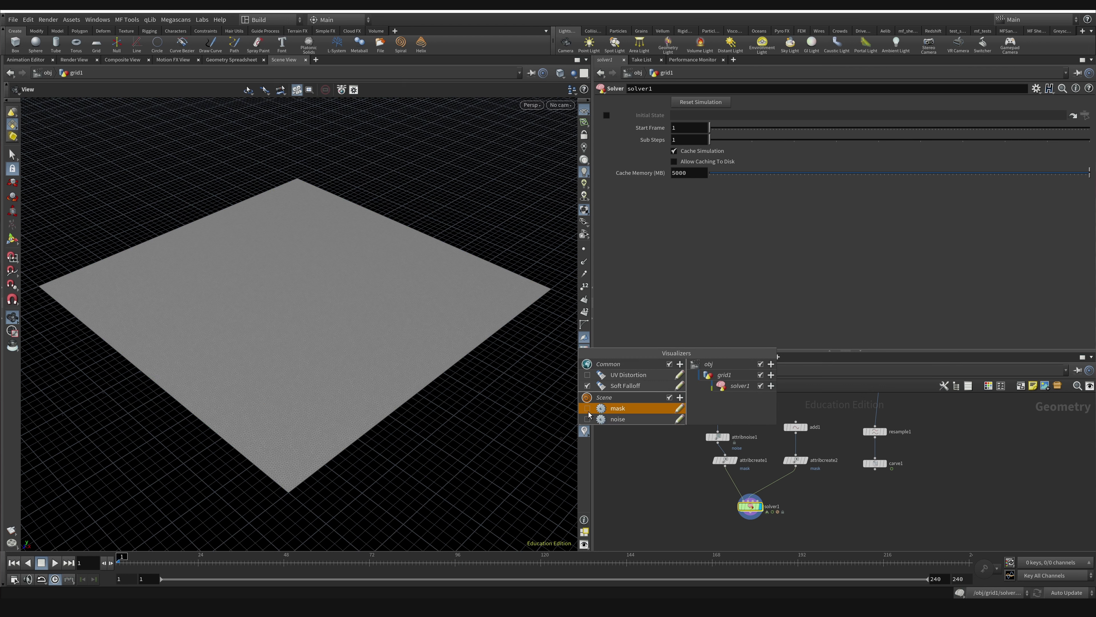
{"action": "left_click", "coordinate": [587, 408]}
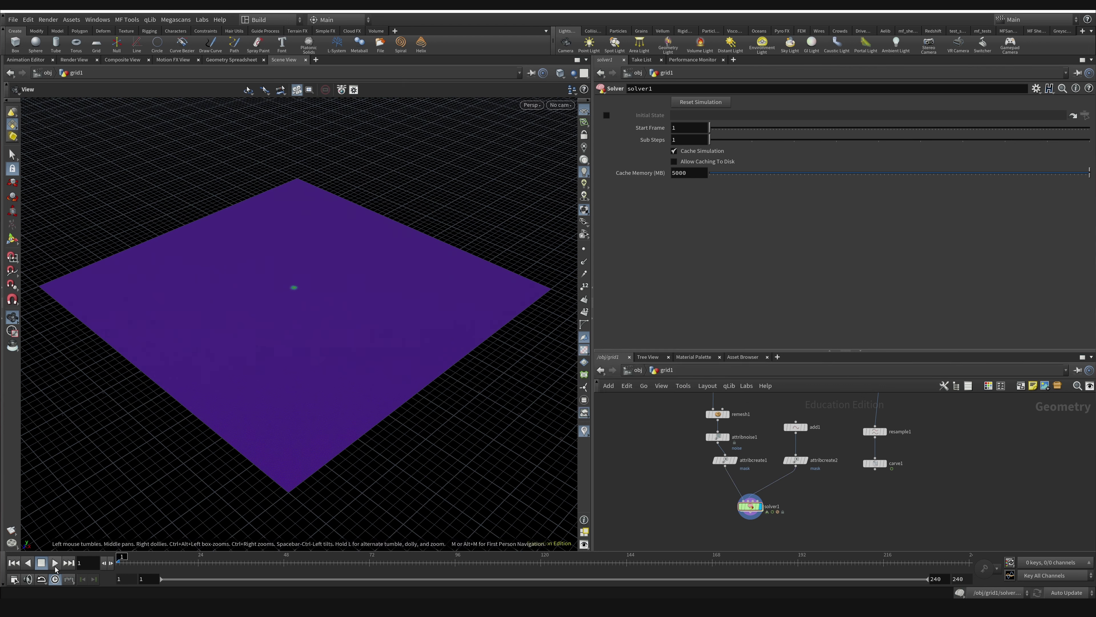
{"action": "left_click", "coordinate": [55, 562]}
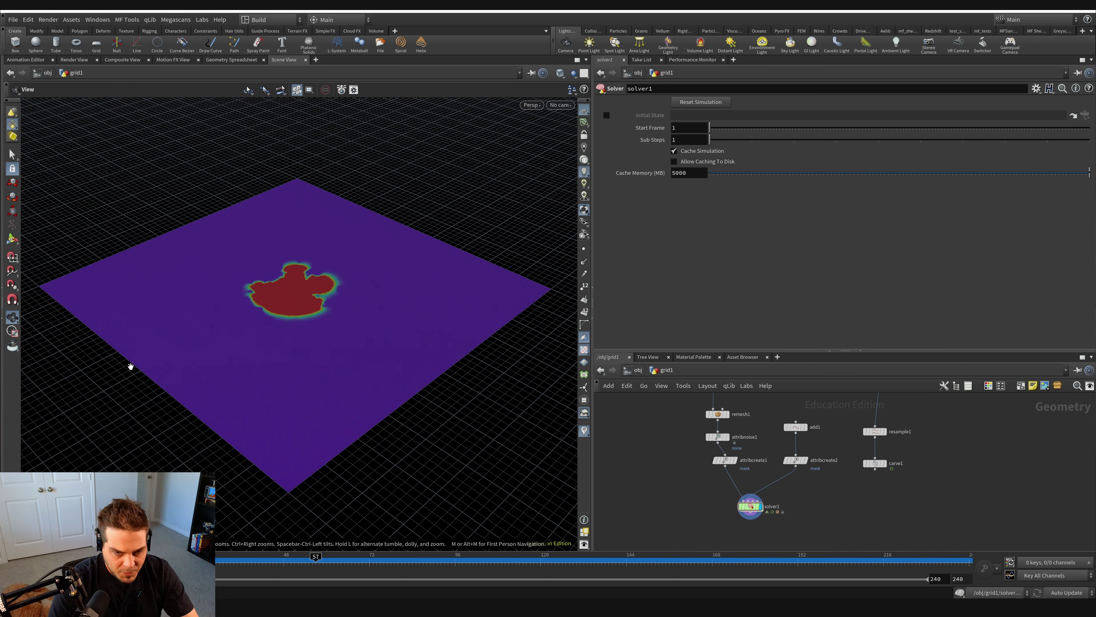
Play the mask growth in reverse and enlarge the network editor by raising the pane divider.
{"action": "key", "text": "Down"}
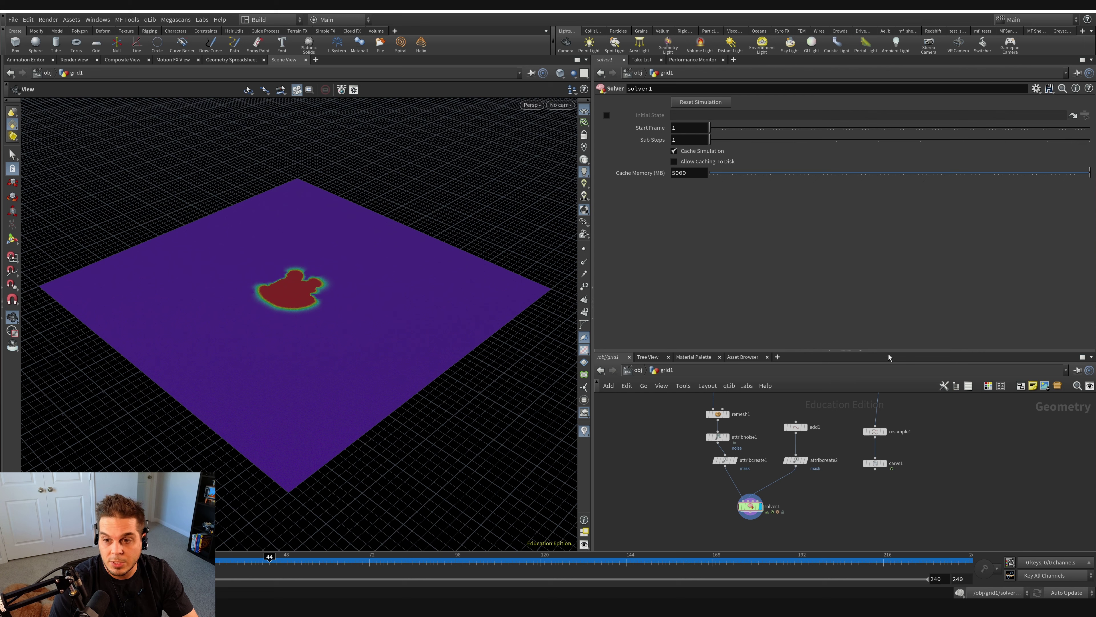
{"action": "left_click_drag", "start_coordinate": [892, 352], "coordinate": [892, 277]}
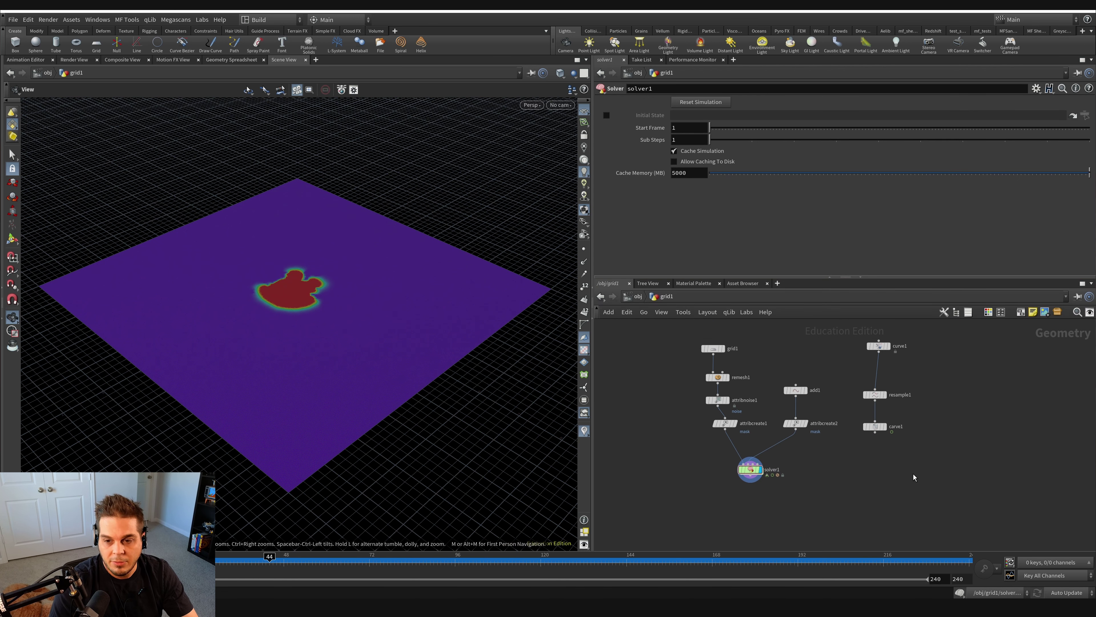